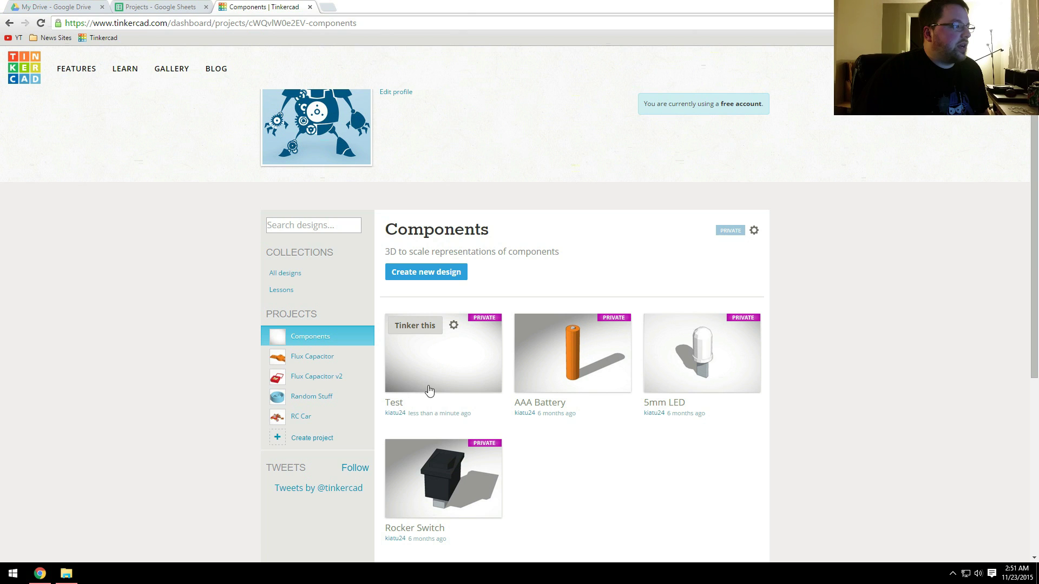
# - Open the empty Test design from the Components project in the 3D editor
pyautogui.click(415, 326)
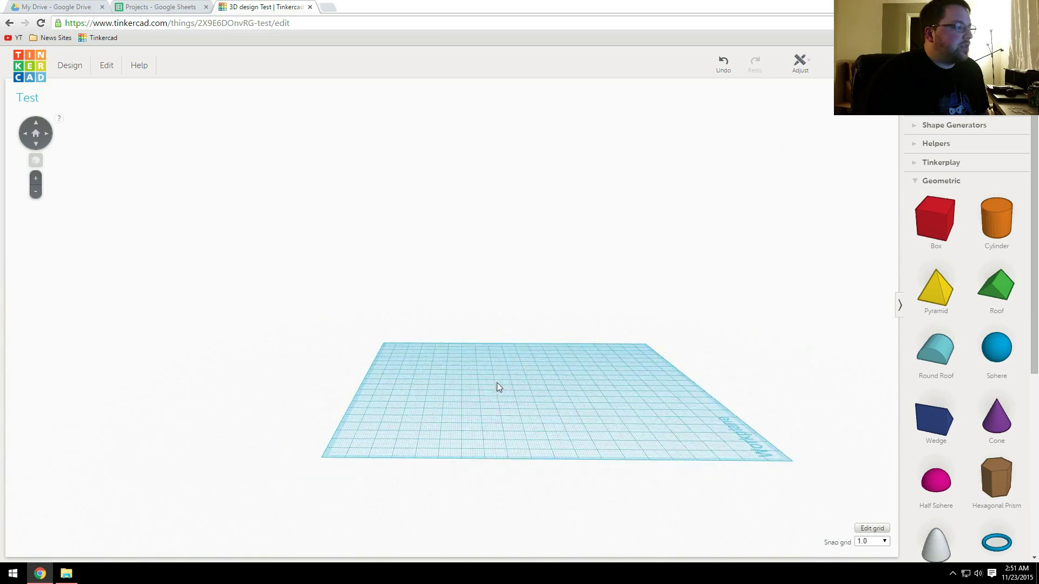
pyautogui.moveTo(352, 388); pyautogui.dragTo(543, 378, button='right')
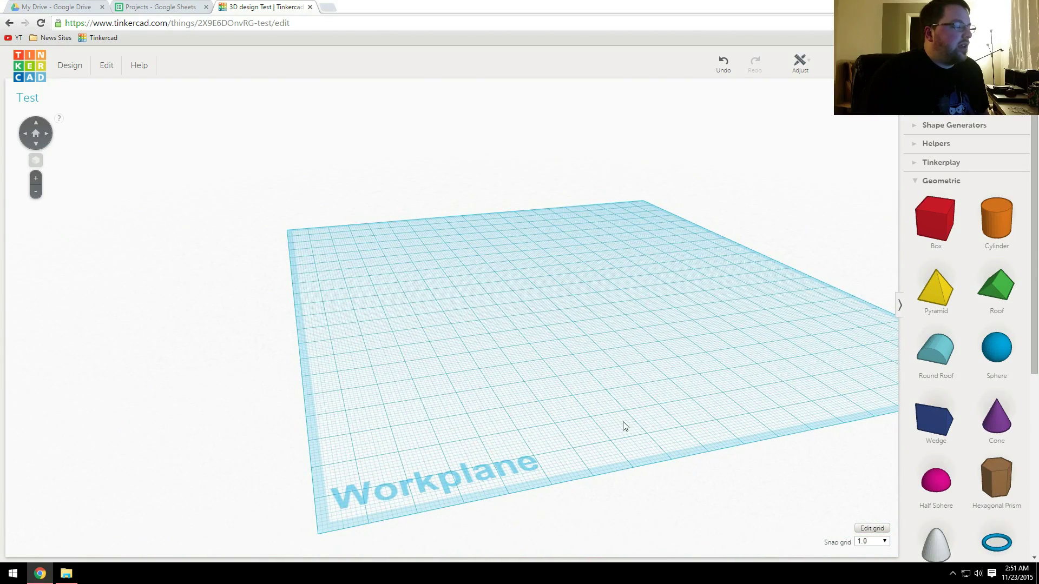
pyautogui.moveTo(622, 424); pyautogui.dragTo(527, 434, button='right')
pyautogui.moveTo(506, 399); pyautogui.dragTo(569, 395, button='right')
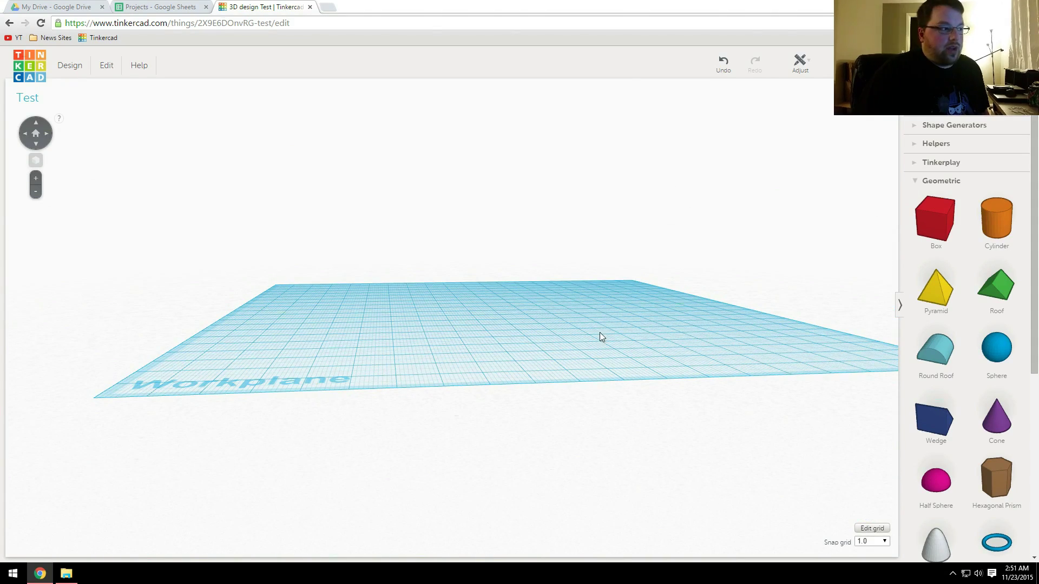
pyautogui.moveTo(609, 339); pyautogui.dragTo(572, 359, button='right')
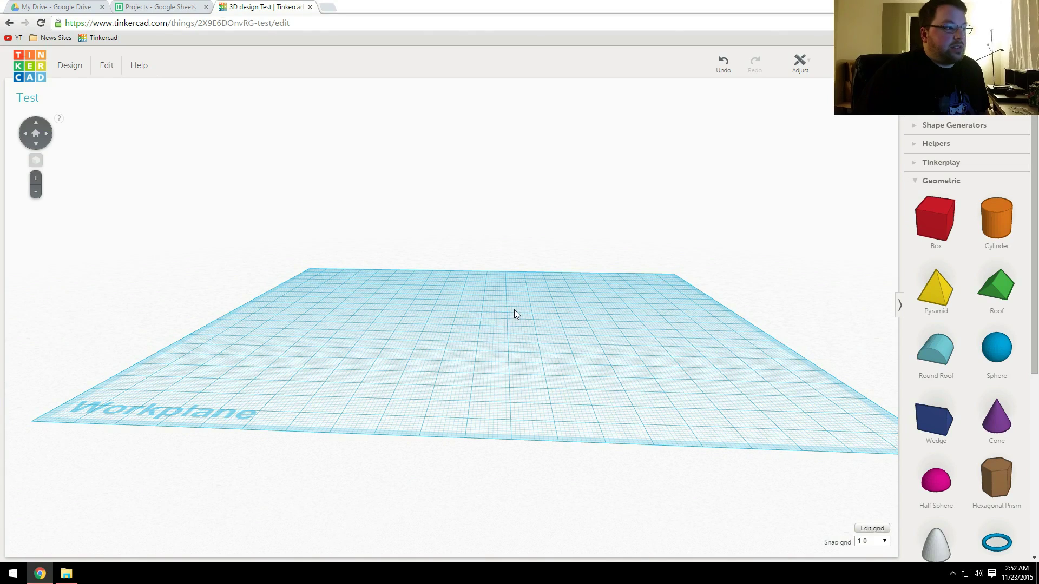
pyautogui.scroll(2, 520, 331)
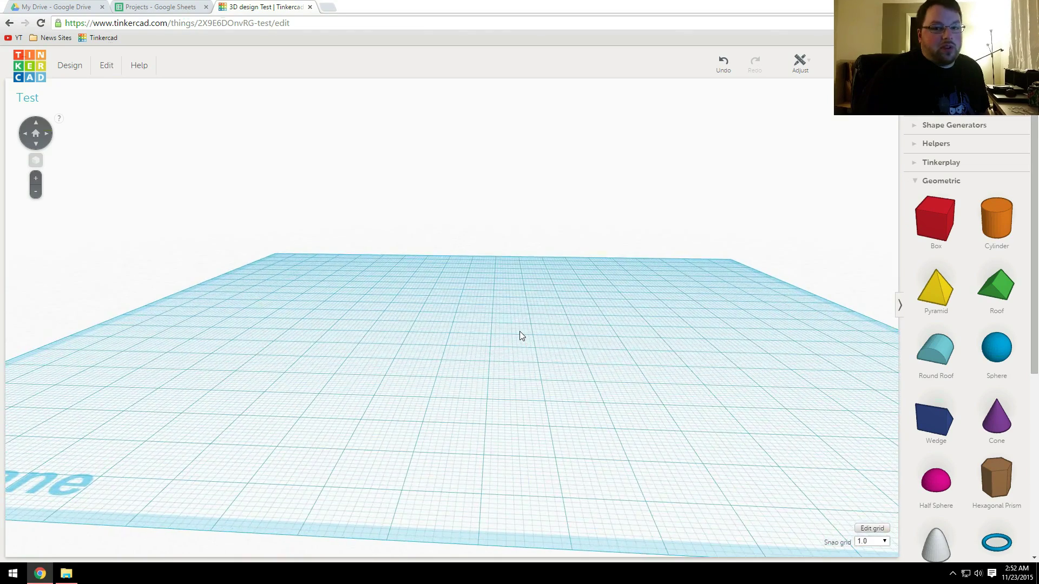
pyautogui.scroll(-3, 520, 331)
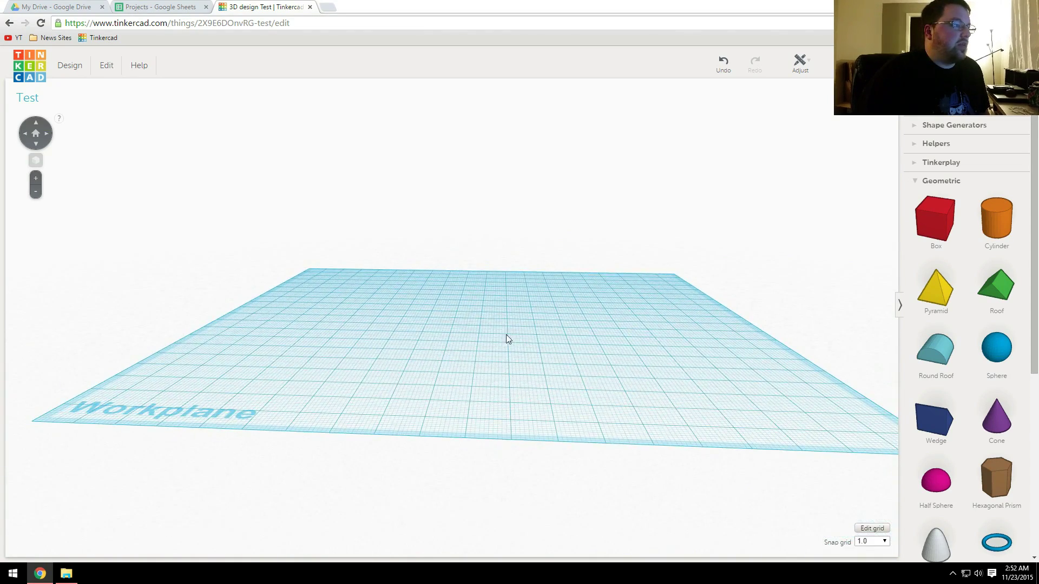
pyautogui.moveTo(494, 352); pyautogui.dragTo(546, 316, button='right')
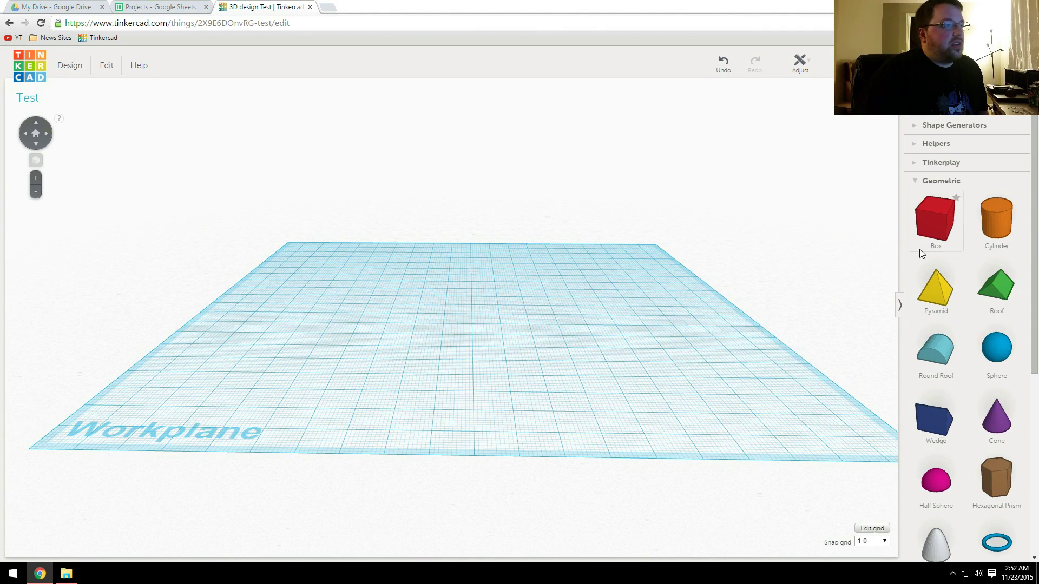
# - Place a red box, an orange cylinder and a yellow pyramid from Geometric shapes on the workplane
pyautogui.moveTo(944, 238); pyautogui.dragTo(432, 282)
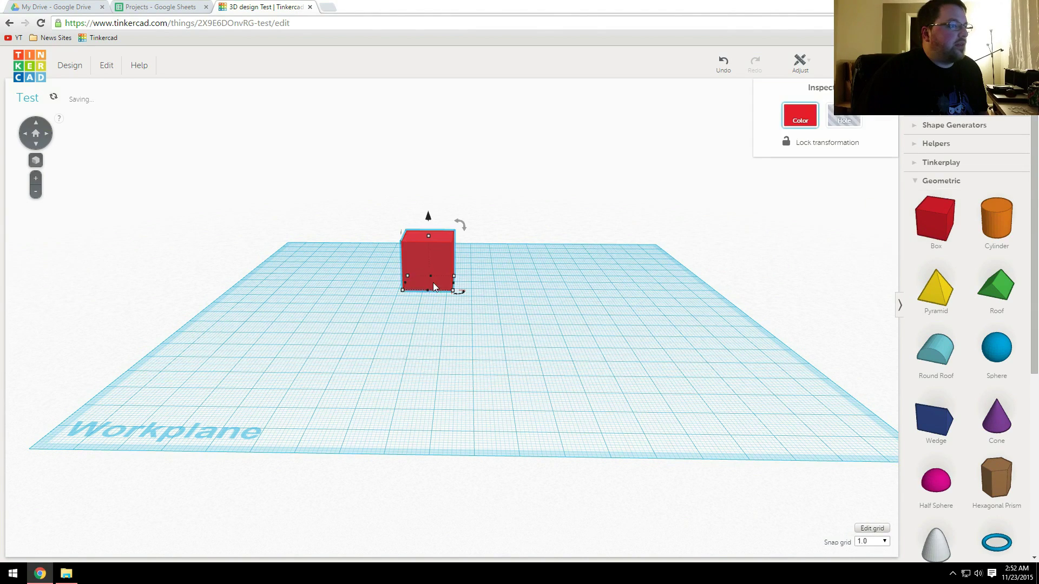
pyautogui.moveTo(993, 238); pyautogui.dragTo(551, 296)
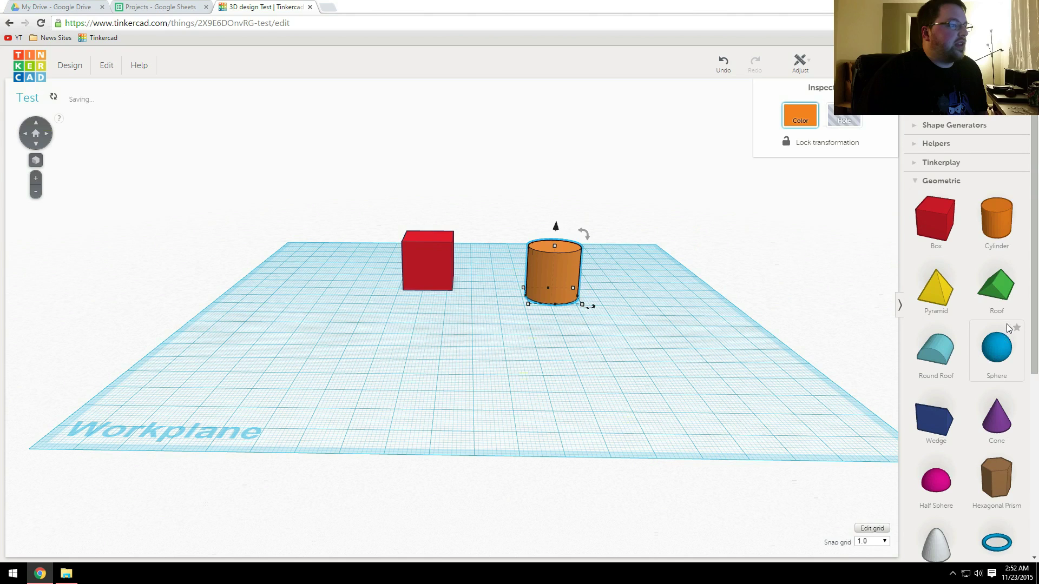
pyautogui.moveTo(935, 289); pyautogui.dragTo(460, 336)
pyautogui.click(592, 362)
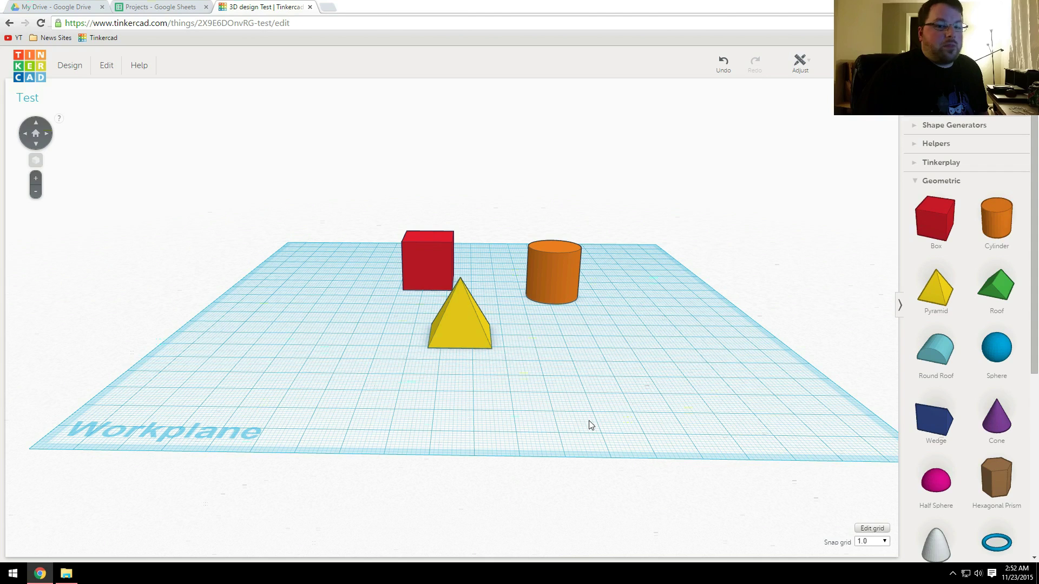
# - Select the pyramid, box and cylinder one by one, then clear the selection
pyautogui.click(468, 331)
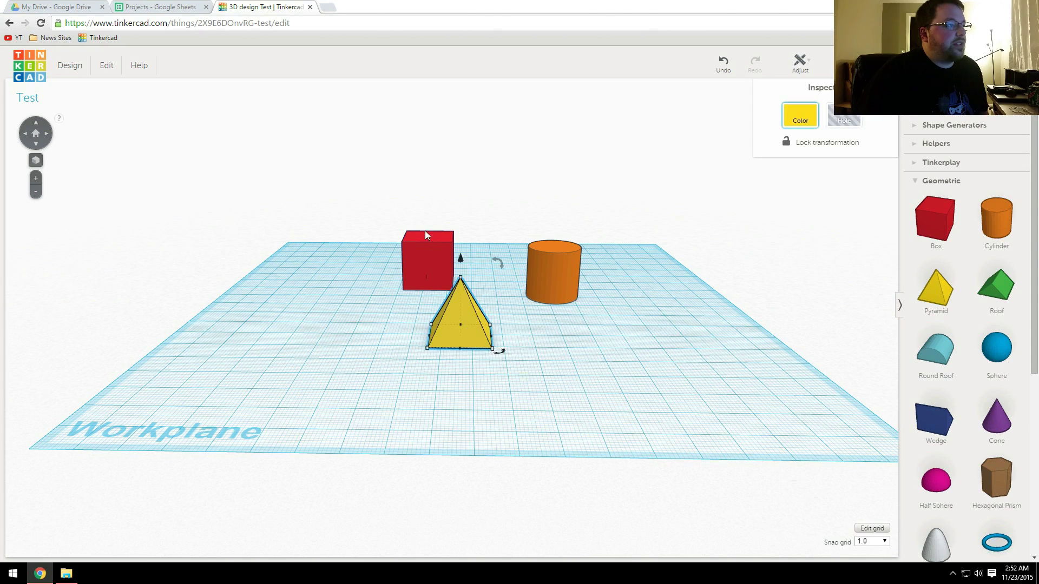
pyautogui.click(423, 252)
pyautogui.click(569, 257)
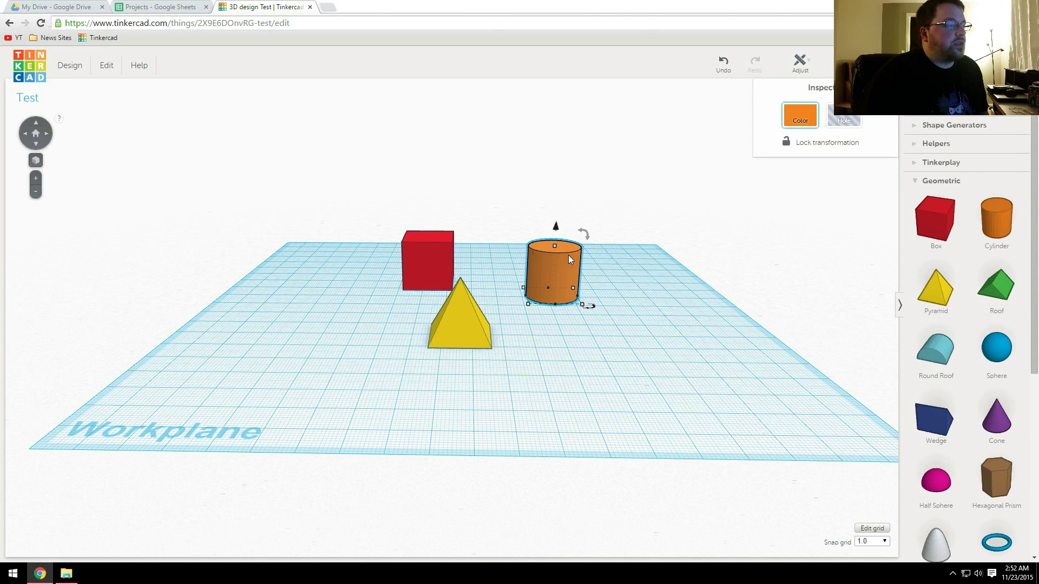
pyautogui.click(642, 291)
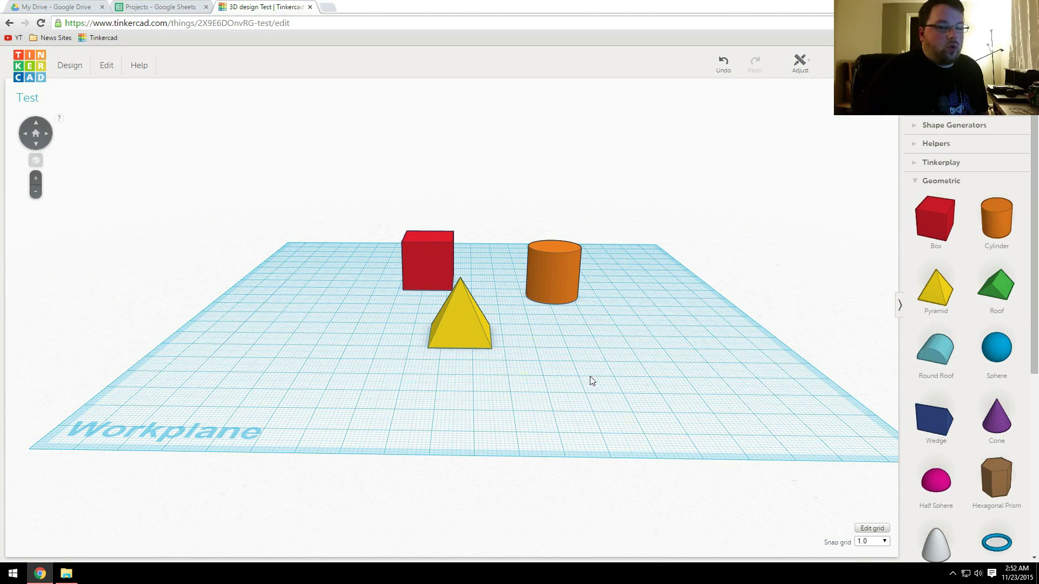
# - Zoom and orbit to see the three shapes from another side
pyautogui.scroll(5, 596, 385)
pyautogui.scroll(-5, 598, 387)
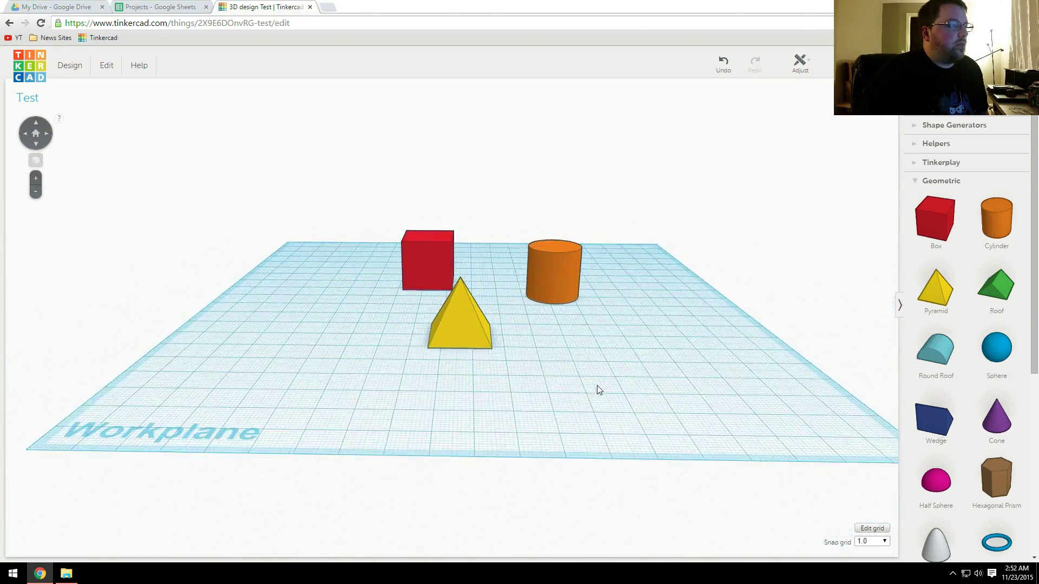
pyautogui.scroll(5, 597, 387)
pyautogui.scroll(-5, 597, 387)
pyautogui.scroll(6, 597, 386)
pyautogui.scroll(-5, 598, 388)
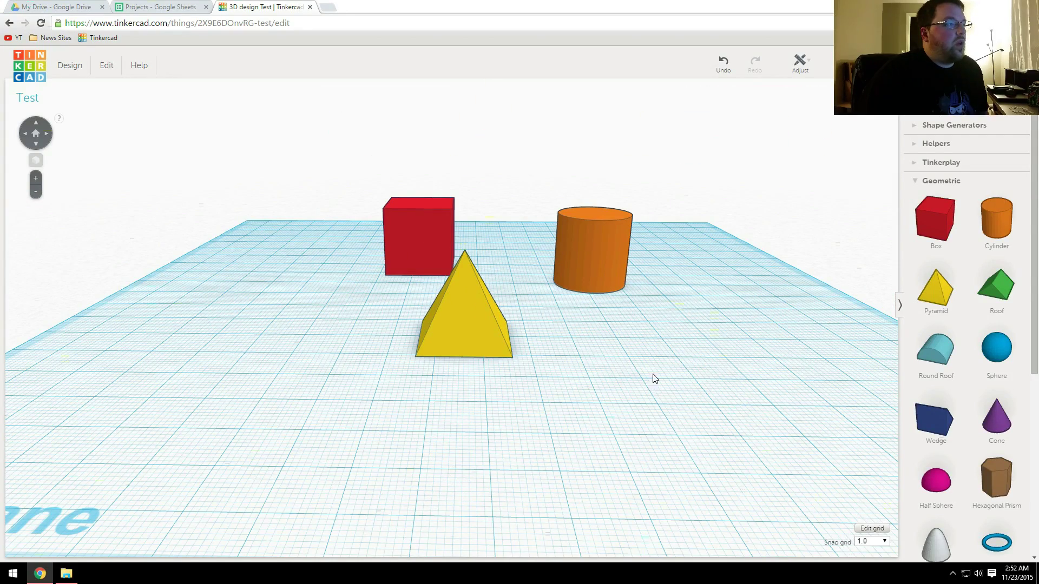
pyautogui.moveTo(700, 371); pyautogui.dragTo(339, 383, button='right')
pyautogui.scroll(5, 399, 327)
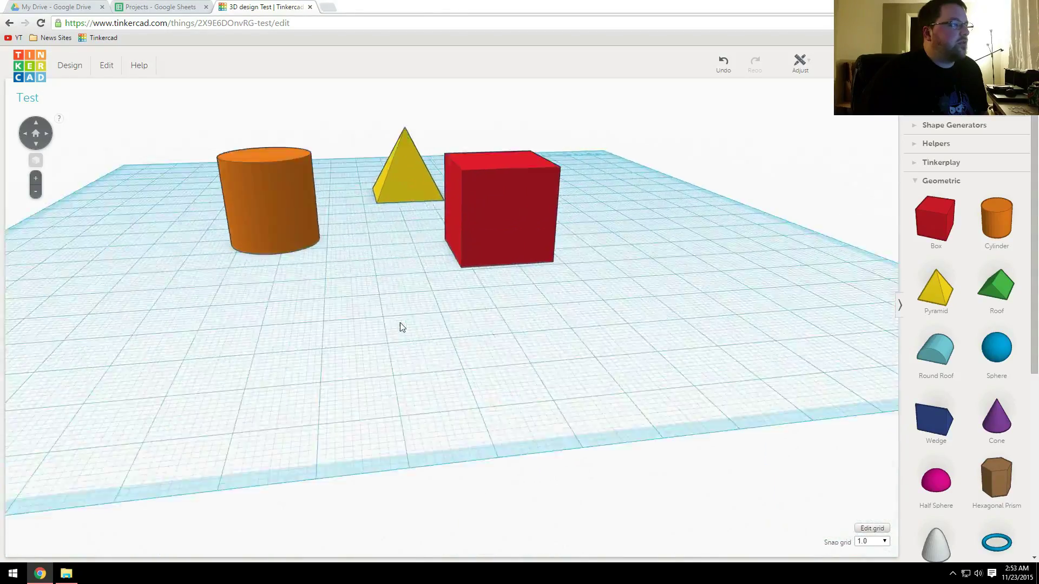
pyautogui.scroll(-5, 455, 286)
# - Select the red box and view it from a higher angle
pyautogui.click(428, 368)
pyautogui.scroll(-3, 417, 368)
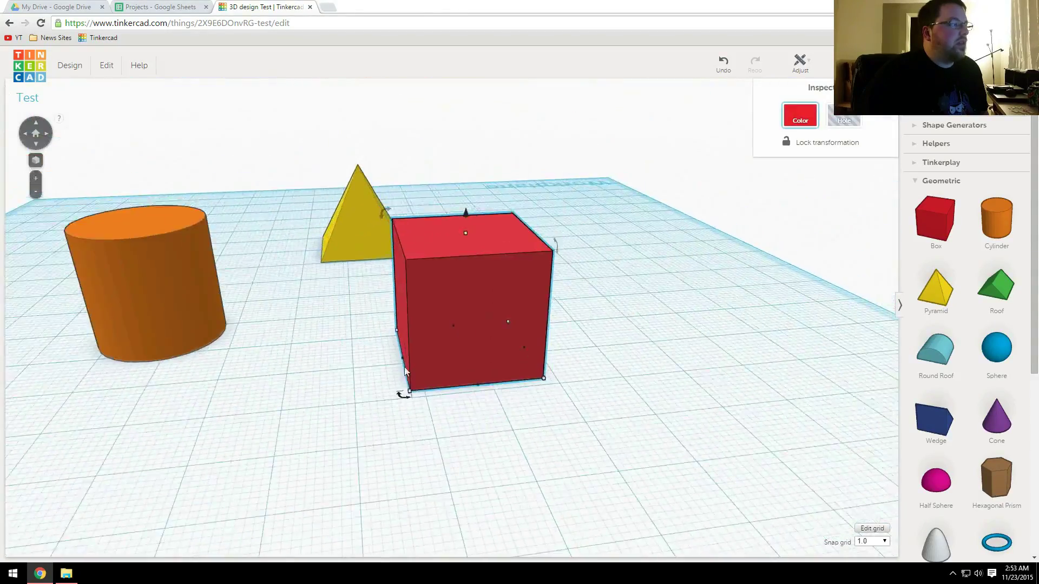
pyautogui.moveTo(404, 367); pyautogui.dragTo(491, 349, button='right')
pyautogui.scroll(-5, 619, 343)
pyautogui.scroll(4, 609, 356)
pyautogui.scroll(-3, 533, 358)
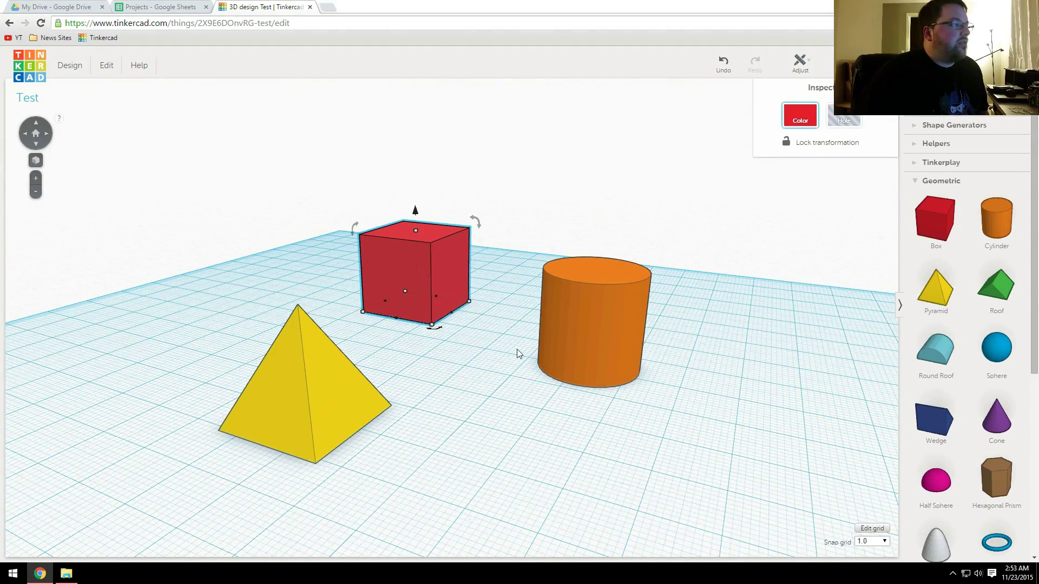
# - Resize the red box: lengthen it toward 35 mm, change its width, and lower its height to about 13 mm
pyautogui.scroll(6, 454, 281)
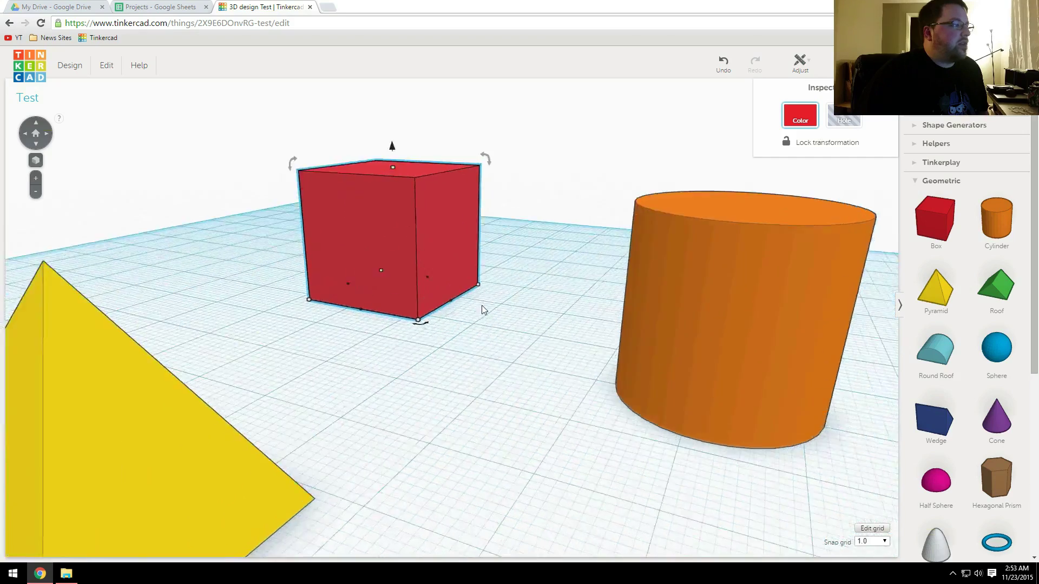
pyautogui.moveTo(550, 382)
pyautogui.mouseDown(button='right')
pyautogui.moveTo(552, 413)
pyautogui.moveTo(540, 399)
pyautogui.mouseUp(button='right')
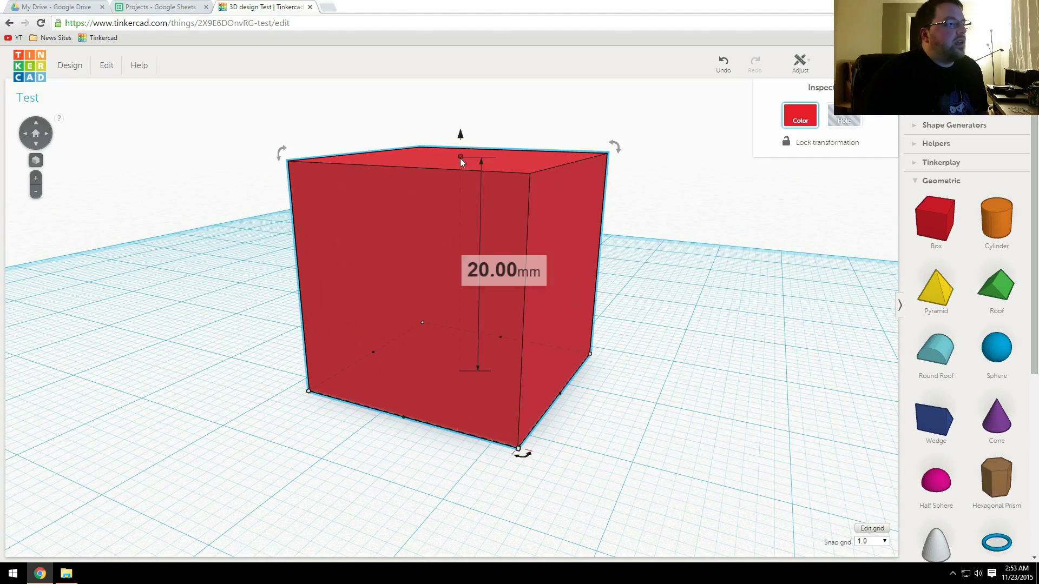
pyautogui.moveTo(561, 399)
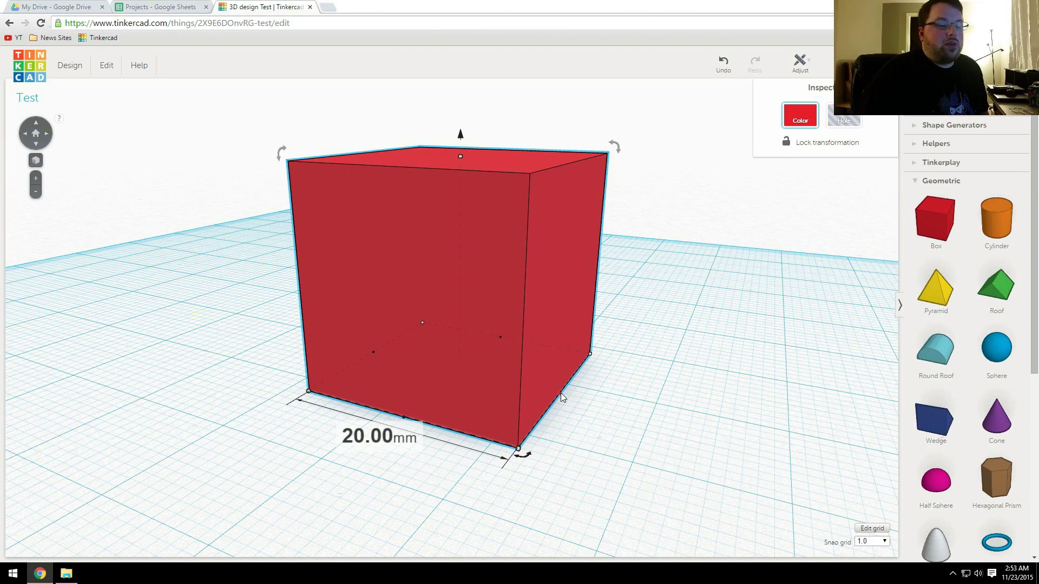
pyautogui.moveTo(562, 398); pyautogui.dragTo(456, 395)
pyautogui.moveTo(469, 330); pyautogui.dragTo(506, 382)
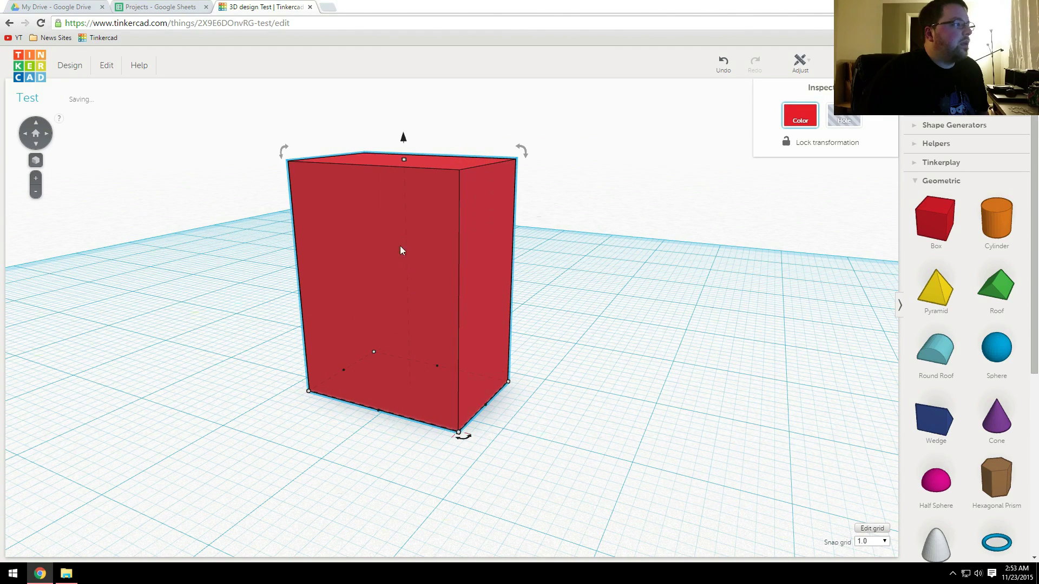
pyautogui.moveTo(403, 161)
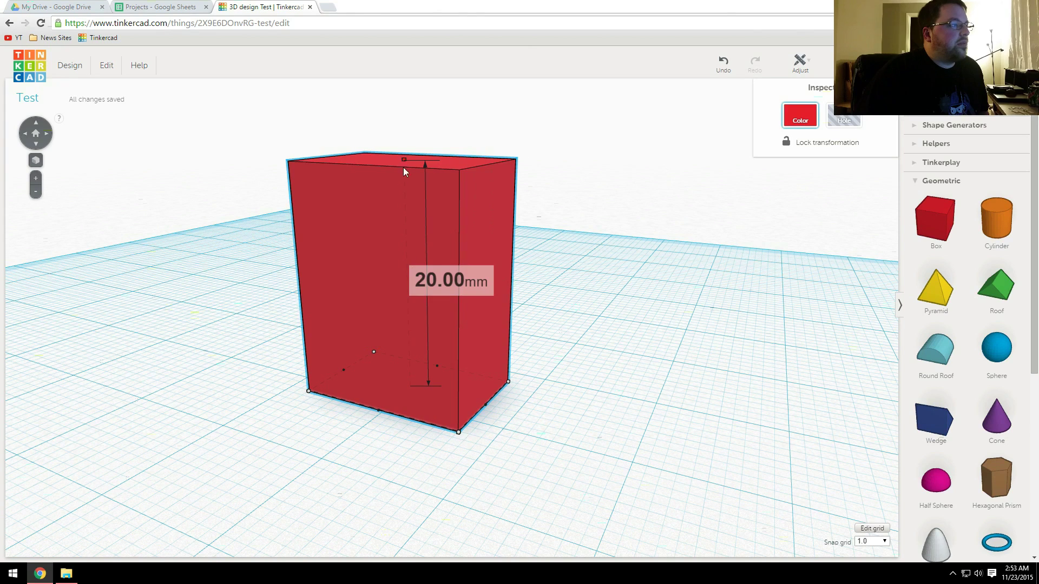
pyautogui.moveTo(404, 169); pyautogui.dragTo(406, 189)
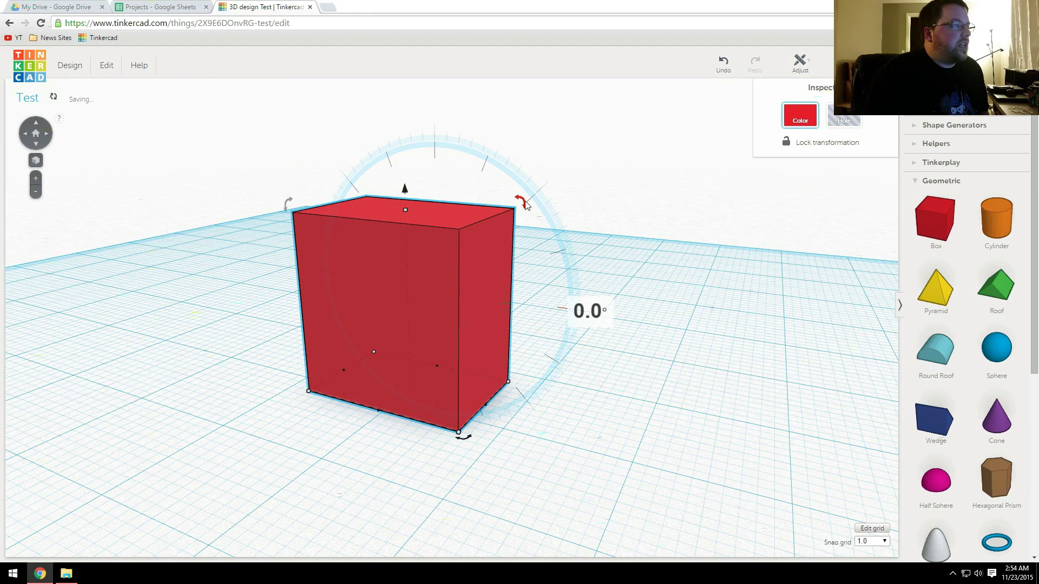
pyautogui.moveTo(525, 204)
pyautogui.mouseDown()
pyautogui.moveTo(431, 174)
pyautogui.moveTo(476, 181)
pyautogui.moveTo(521, 217)
pyautogui.mouseUp()
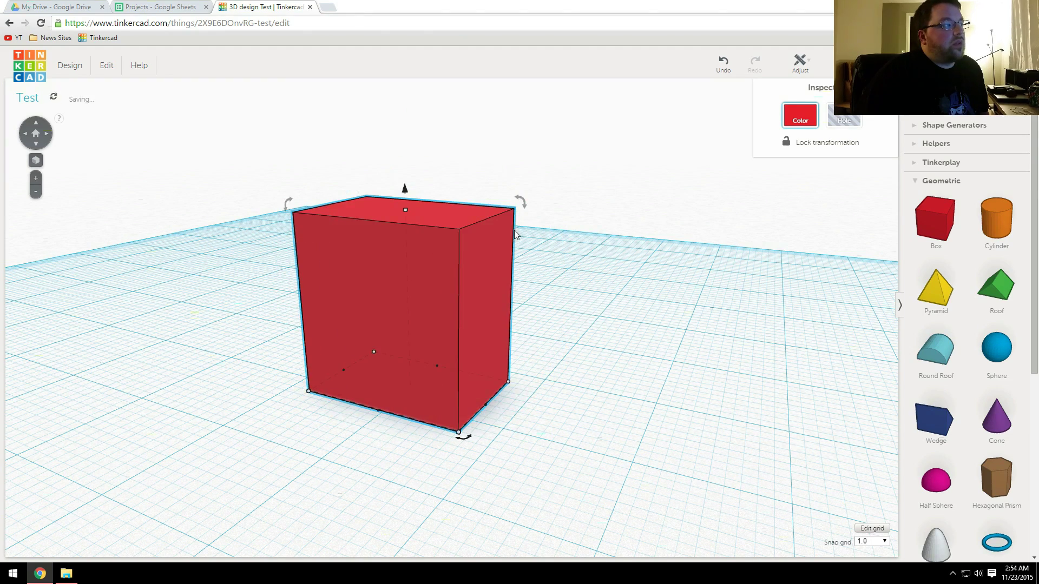
pyautogui.moveTo(514, 230); pyautogui.dragTo(541, 268, button='right')
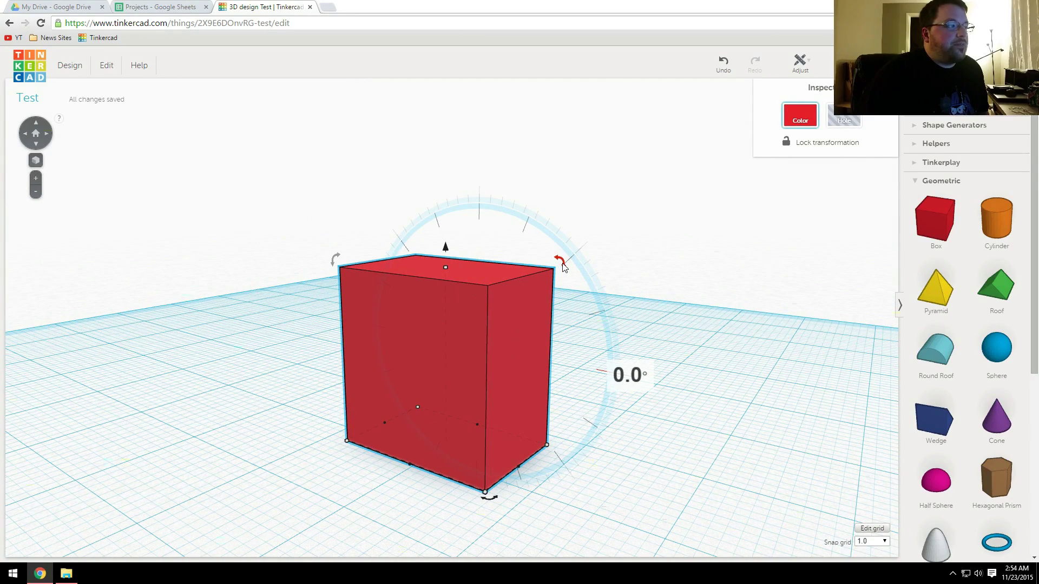
pyautogui.moveTo(563, 267); pyautogui.dragTo(600, 243)
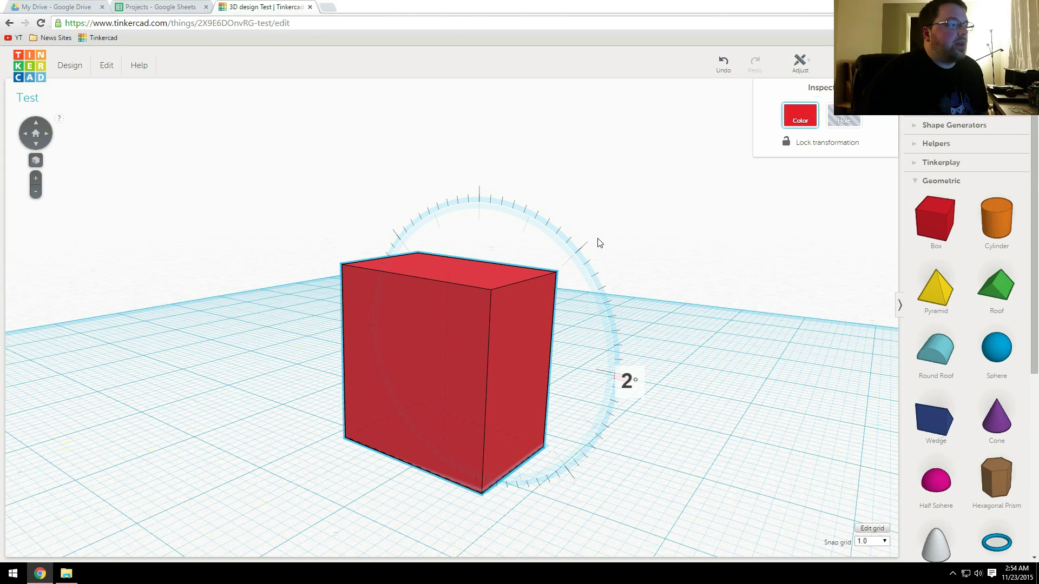
pyautogui.moveTo(600, 243); pyautogui.dragTo(417, 248)
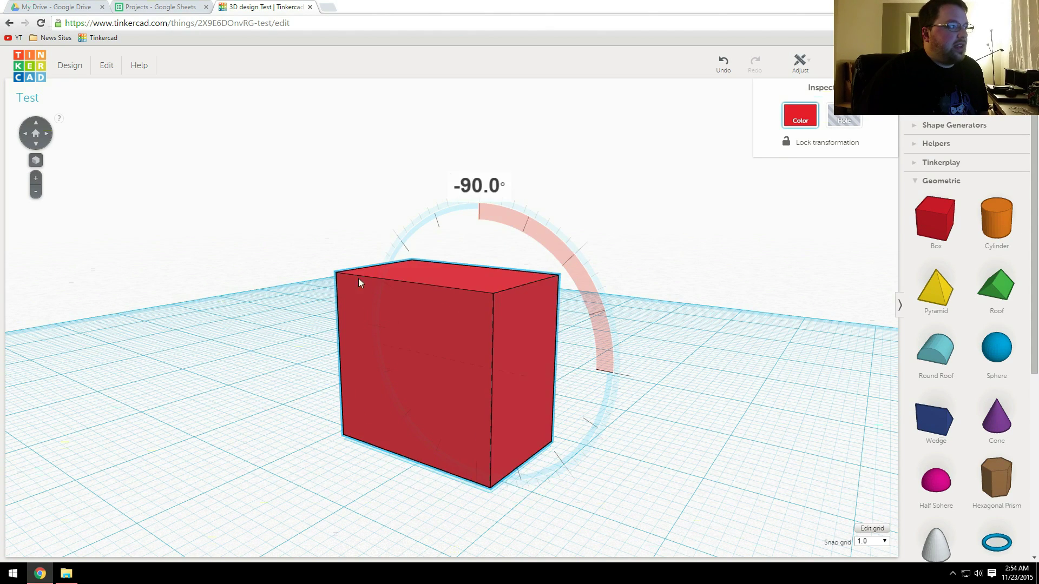
pyautogui.moveTo(358, 278); pyautogui.dragTo(523, 303)
pyautogui.moveTo(519, 332)
pyautogui.mouseDown(button='right')
pyautogui.moveTo(569, 339)
pyautogui.moveTo(522, 327)
pyautogui.mouseUp(button='right')
pyautogui.moveTo(295, 269); pyautogui.dragTo(332, 268, button='right')
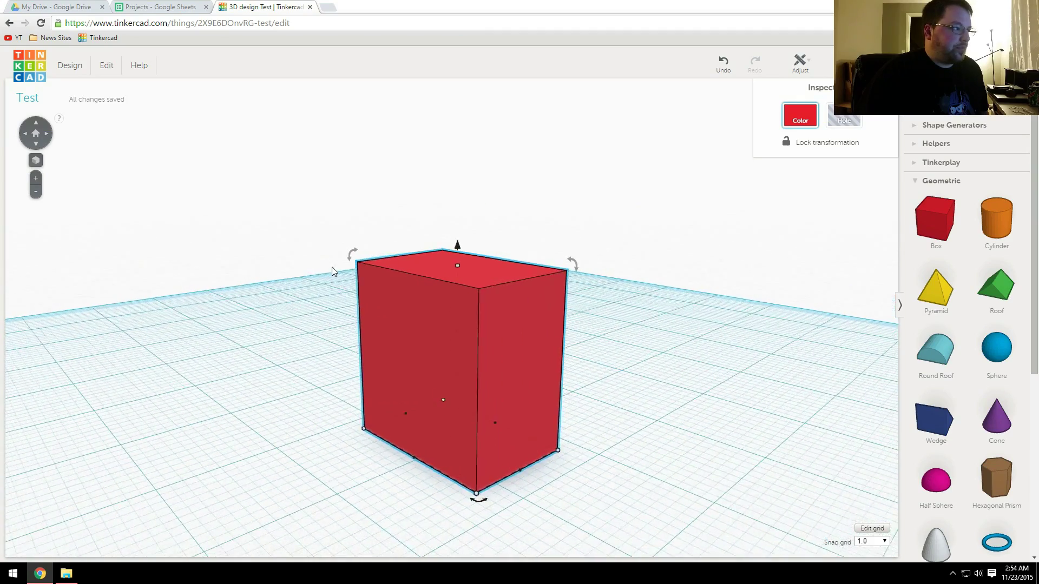
pyautogui.moveTo(352, 255); pyautogui.dragTo(372, 282)
pyautogui.moveTo(491, 307); pyautogui.dragTo(503, 349, button='right')
pyautogui.scroll(5, 581, 356)
pyautogui.scroll(-3, 502, 348)
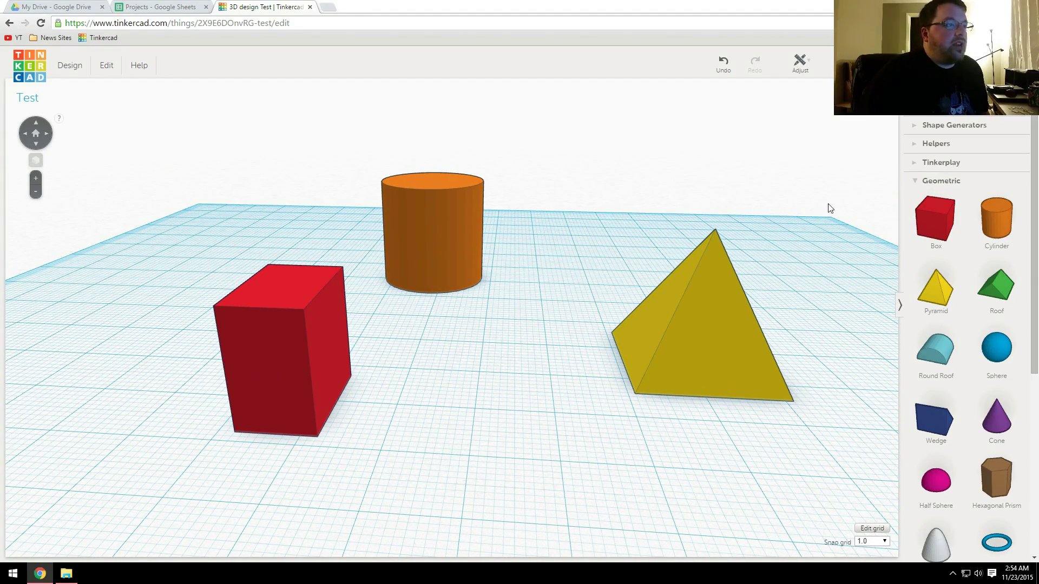
pyautogui.click(914, 184)
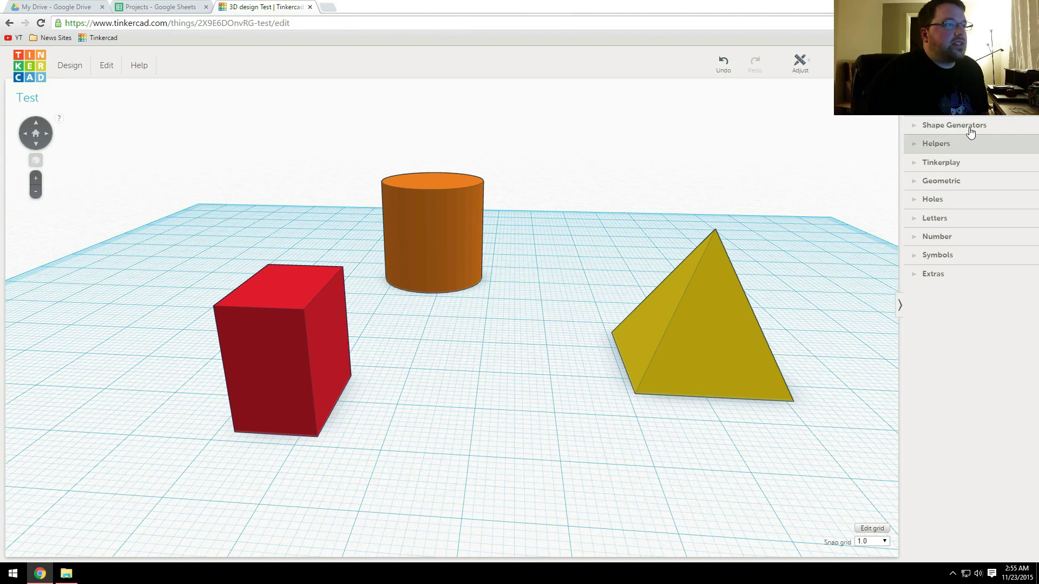
pyautogui.click(899, 305)
pyautogui.click(1034, 307)
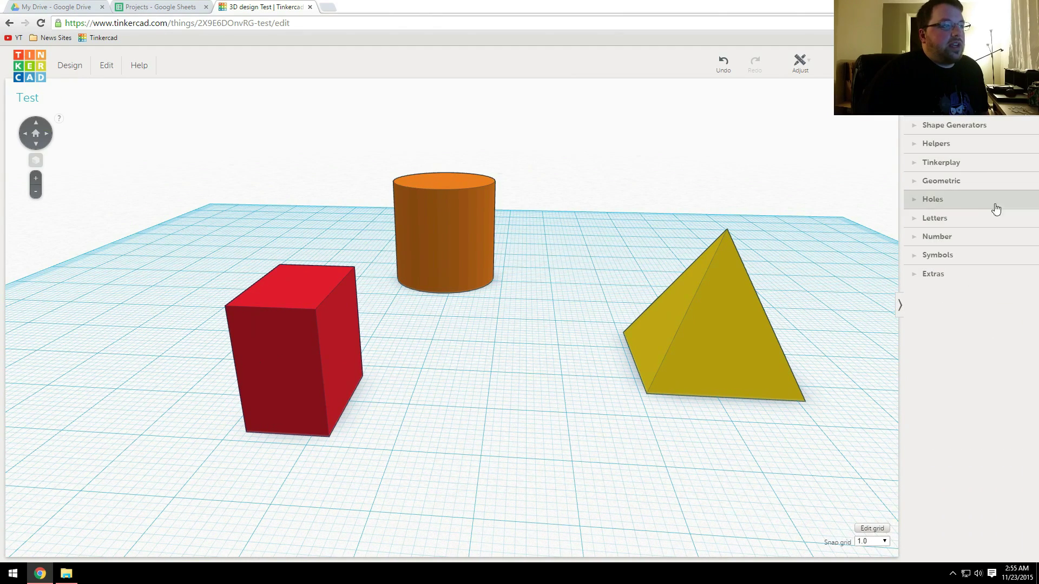
pyautogui.click(917, 184)
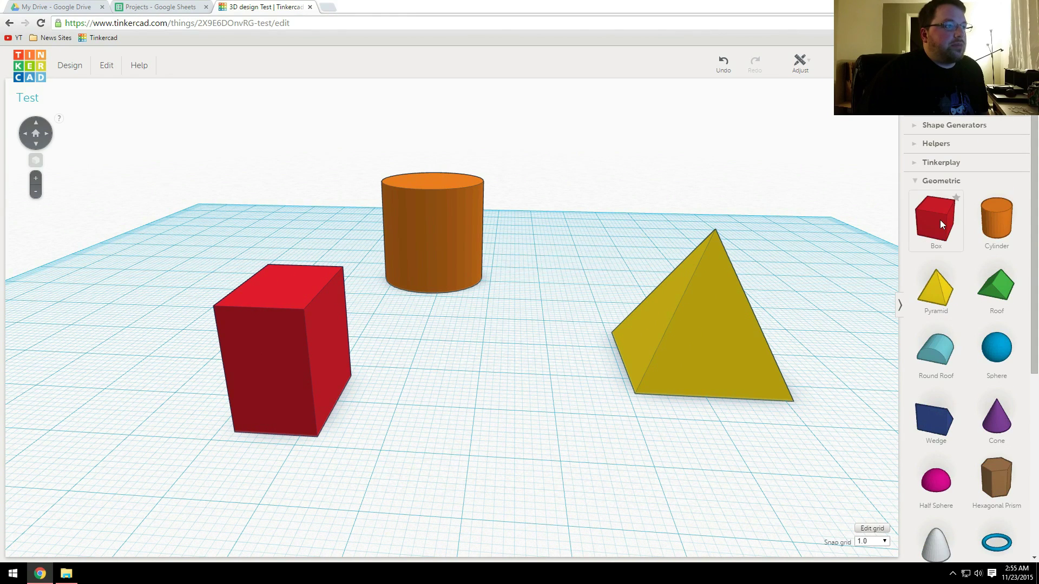
pyautogui.click(917, 183)
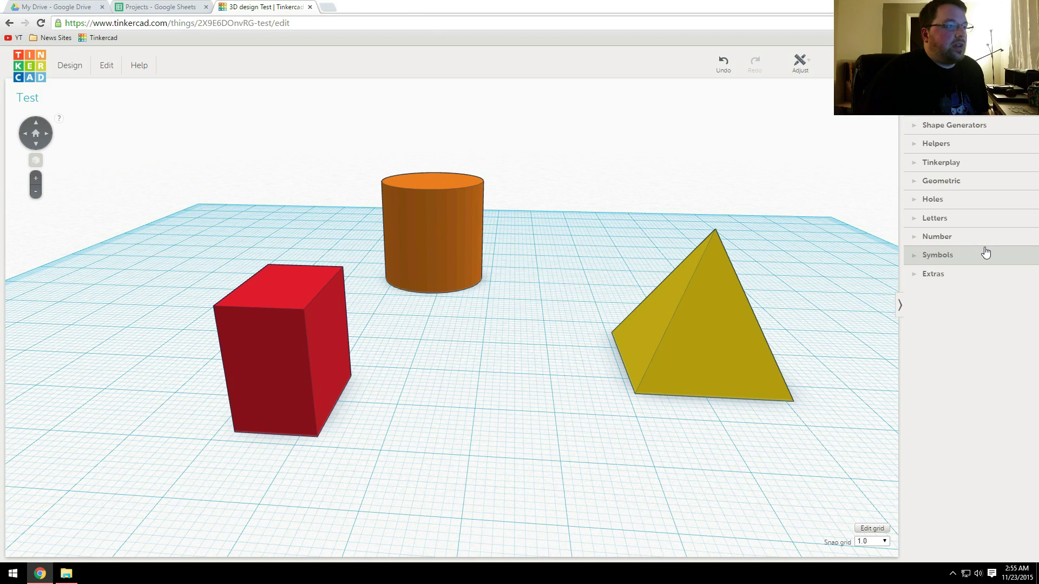
pyautogui.click(914, 239)
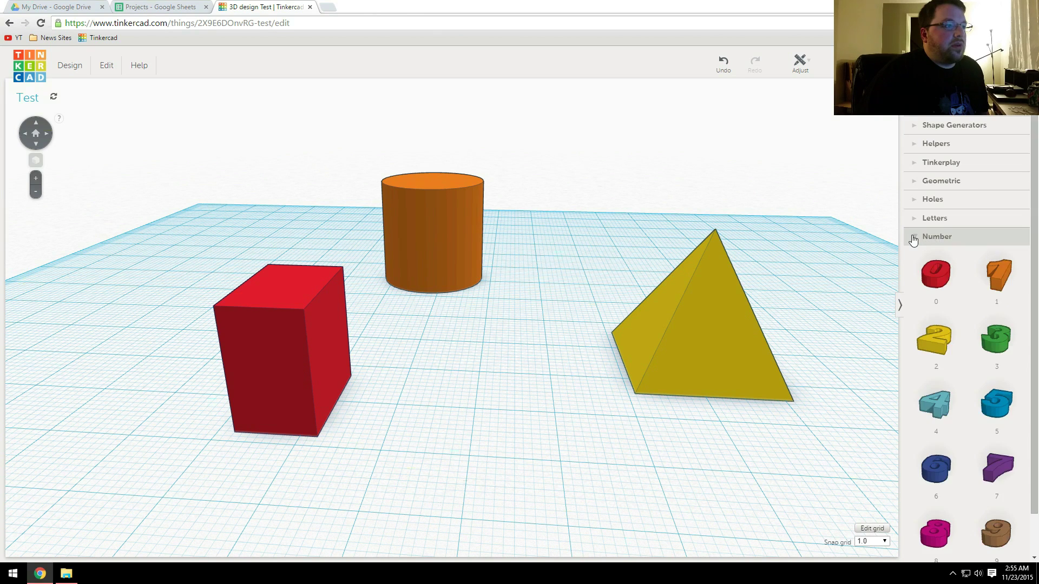
pyautogui.click(913, 238)
pyautogui.click(914, 219)
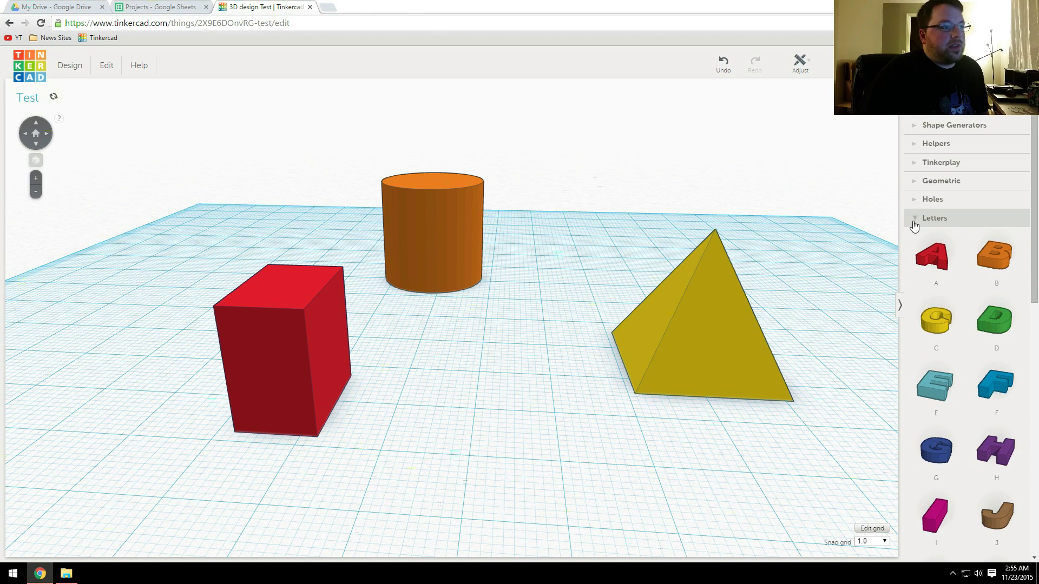
pyautogui.click(914, 219)
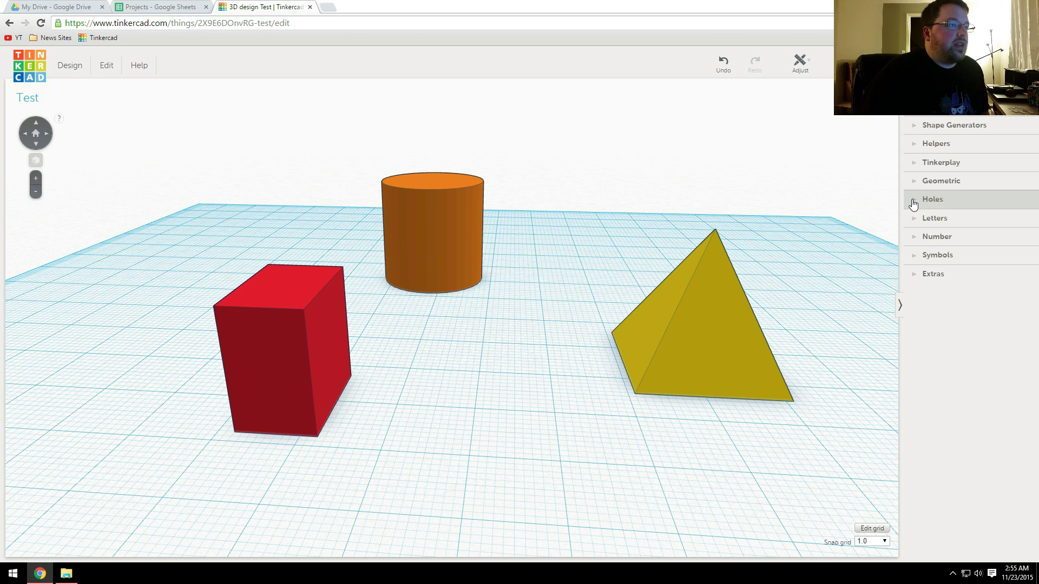
pyautogui.click(915, 182)
pyautogui.scroll(-2, 927, 270)
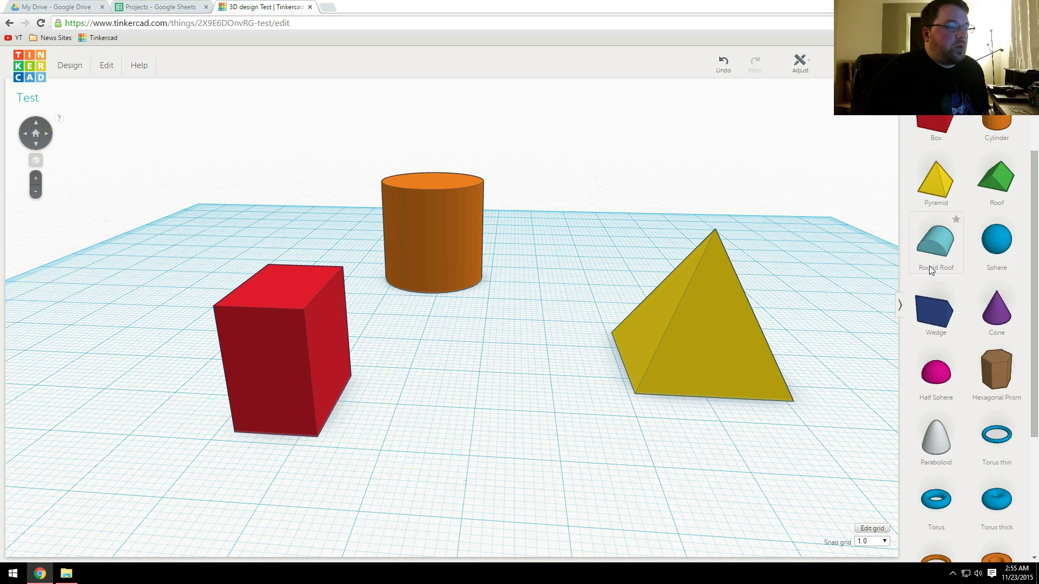
pyautogui.scroll(1, 946, 259)
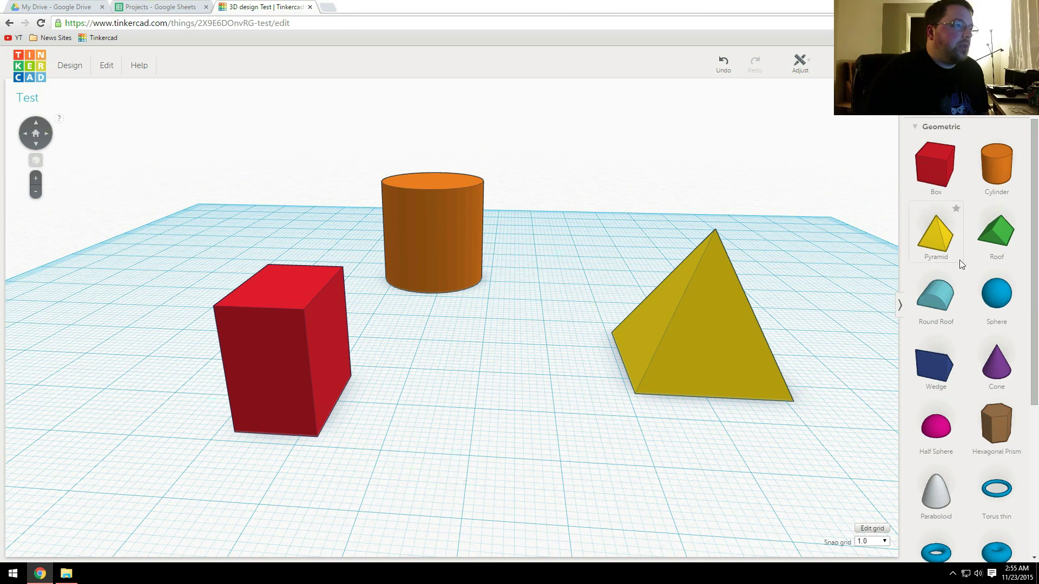
# - Drop a second red box between the cylinder and pyramid and orbit the view around it
pyautogui.moveTo(945, 160); pyautogui.dragTo(535, 355)
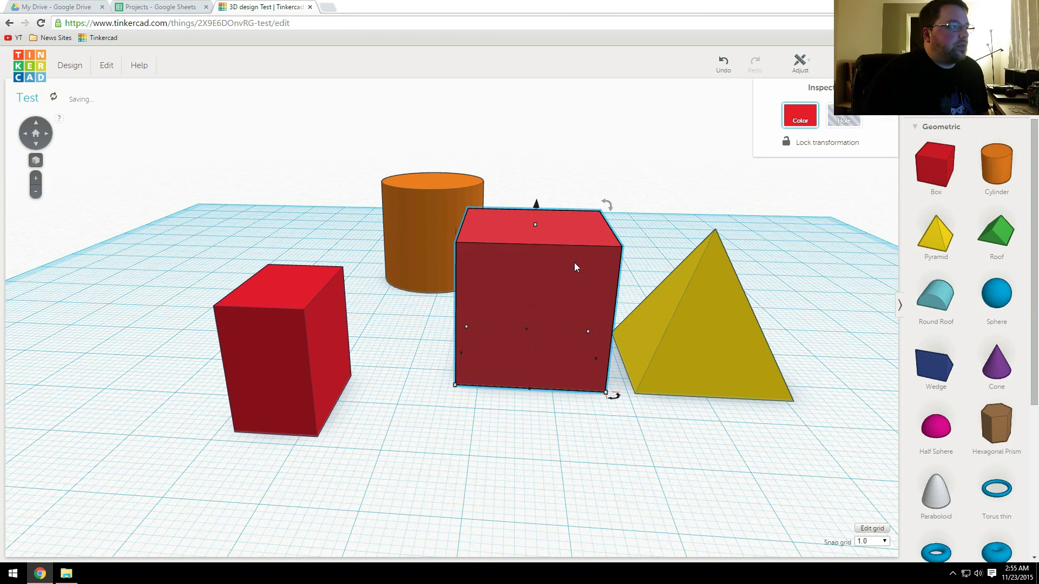
pyautogui.moveTo(574, 262); pyautogui.dragTo(636, 360, button='right')
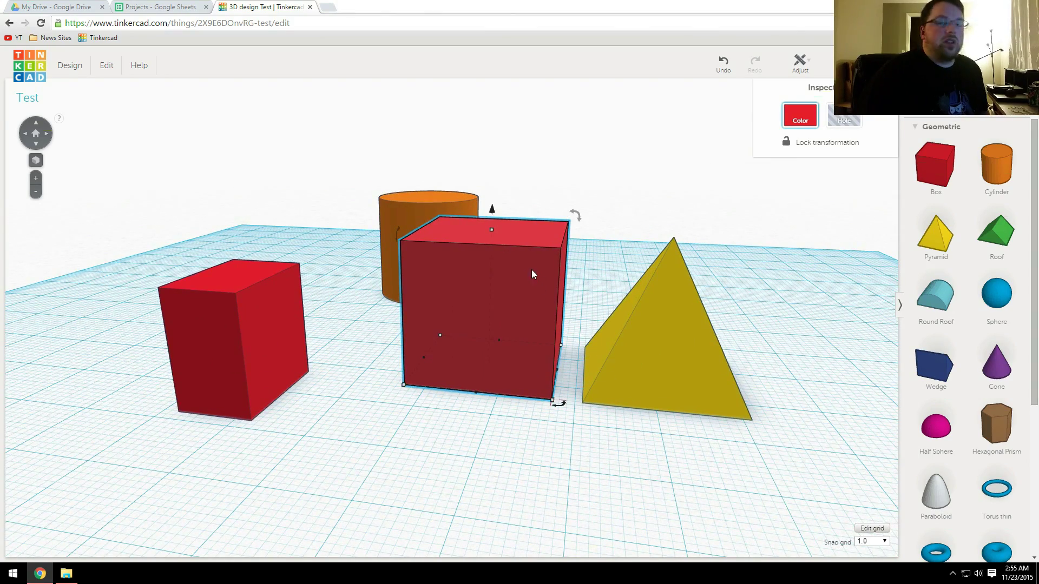
pyautogui.moveTo(532, 270); pyautogui.dragTo(558, 319, button='right')
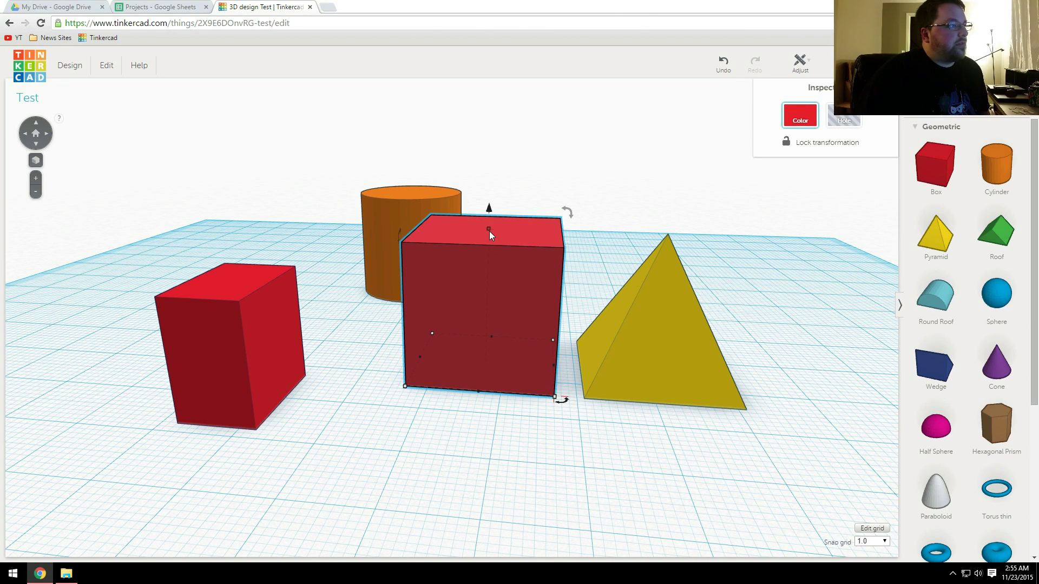
# - Flatten the new box into a thin slab and nudge it right against the pyramid
pyautogui.moveTo(489, 232)
pyautogui.moveTo(490, 240); pyautogui.dragTo(492, 354)
pyautogui.press('Right')
pyautogui.press('Right')
pyautogui.press('Right')
pyautogui.press('Right')
pyautogui.press('Right')
pyautogui.press('Right')
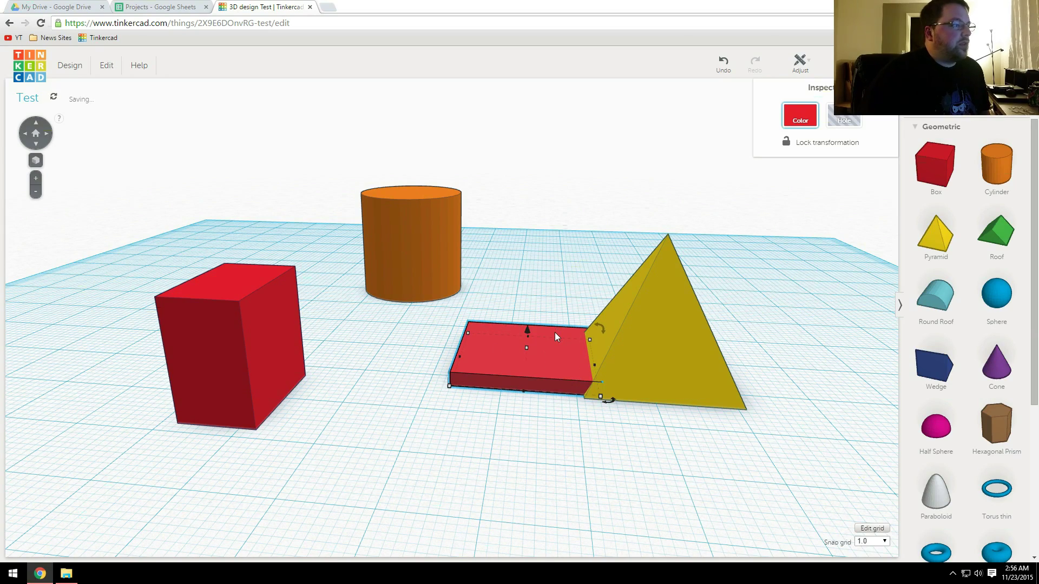
pyautogui.moveTo(554, 332); pyautogui.dragTo(712, 346, button='right')
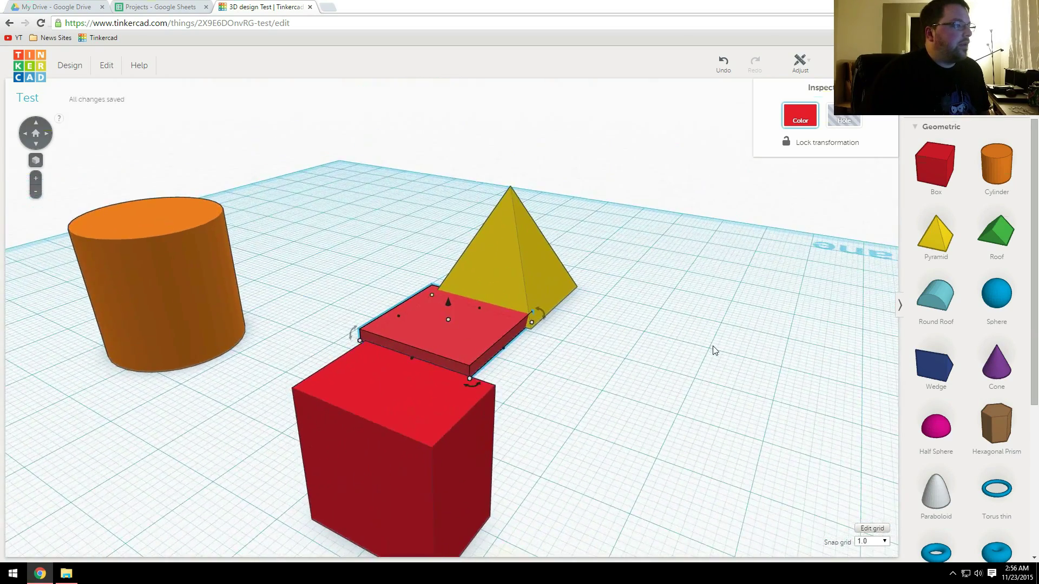
pyautogui.moveTo(566, 366); pyautogui.dragTo(480, 348, button='right')
# - Narrow the slab from 20 to 16 mm, then select the slab and pyramid alternately
pyautogui.moveTo(476, 335); pyautogui.dragTo(465, 339)
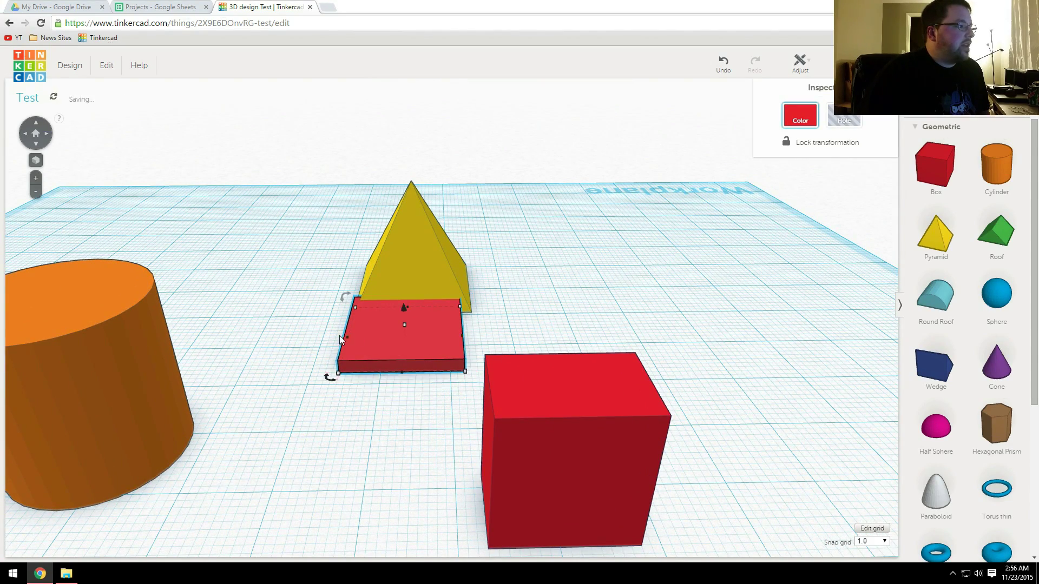
pyautogui.moveTo(345, 337); pyautogui.dragTo(362, 339)
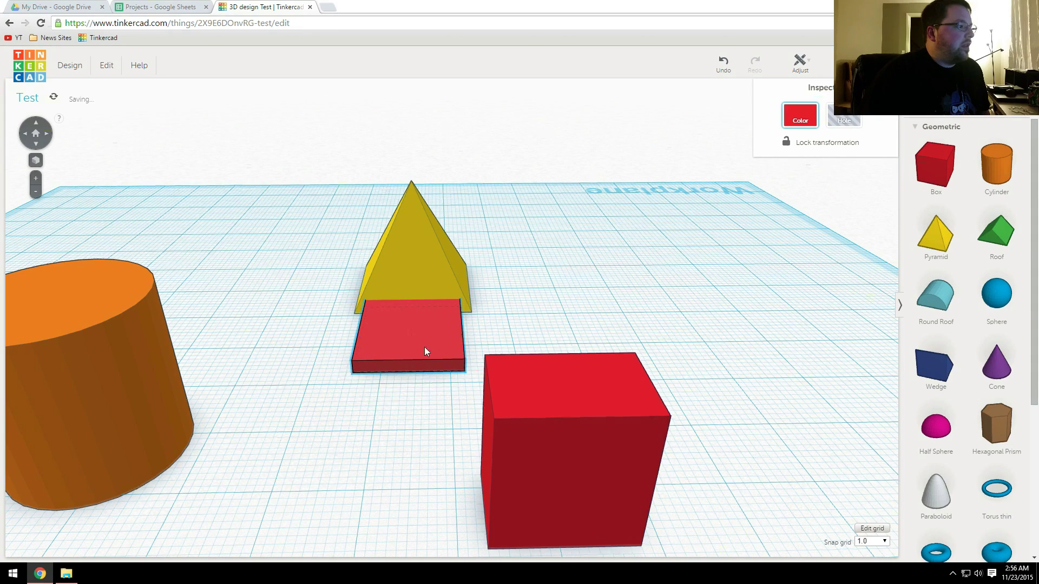
pyautogui.moveTo(424, 349); pyautogui.dragTo(592, 414, button='right')
pyautogui.click(592, 414)
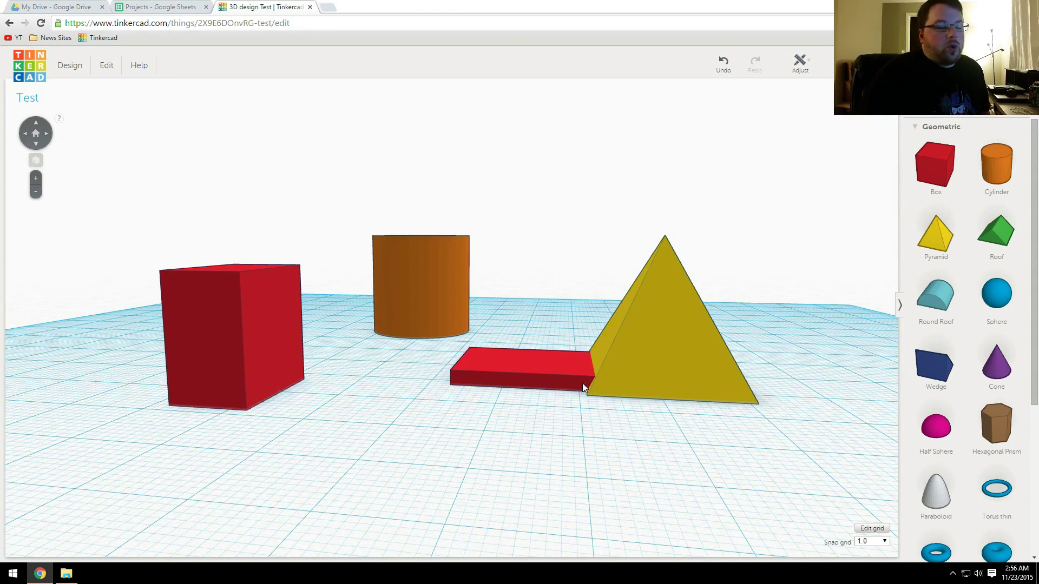
pyautogui.click(541, 360)
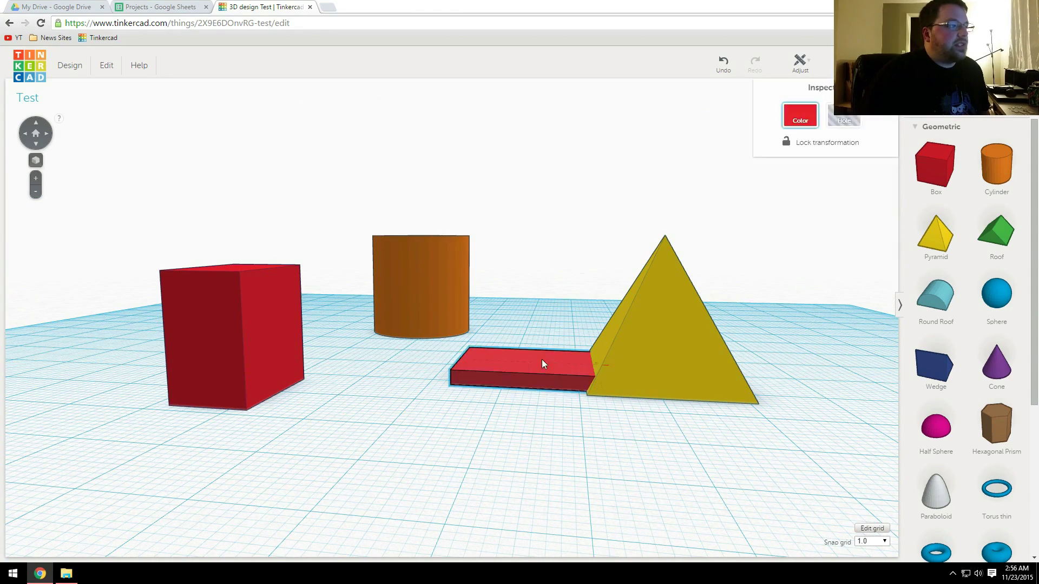
pyautogui.click(693, 323)
pyautogui.click(520, 368)
pyautogui.click(664, 332)
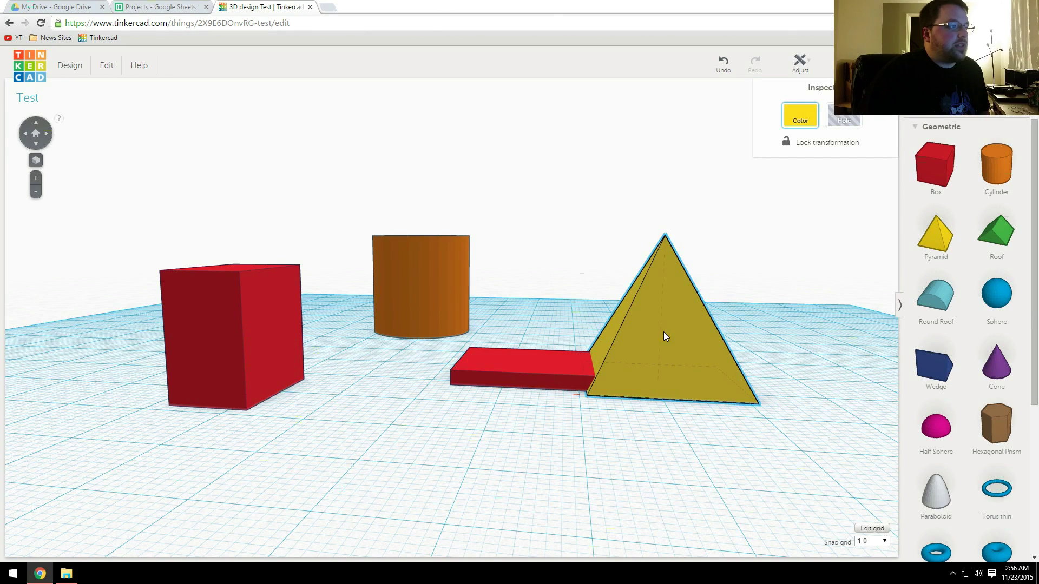
pyautogui.click(543, 365)
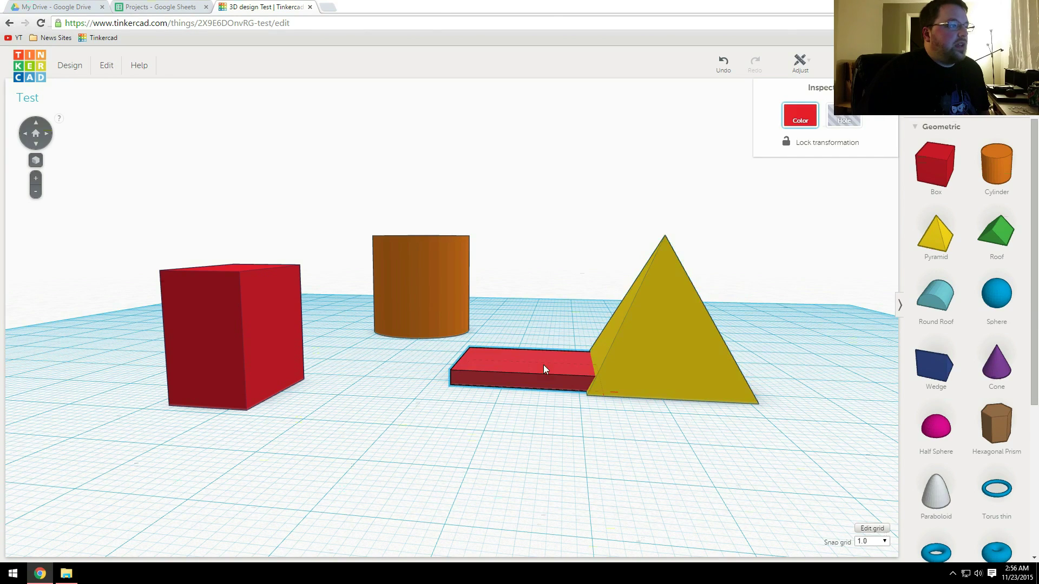
# - Select the pyramid and slab together and set the slab's color to yellow
pyautogui.click(621, 453)
pyautogui.moveTo(597, 421); pyautogui.dragTo(659, 438, button='right')
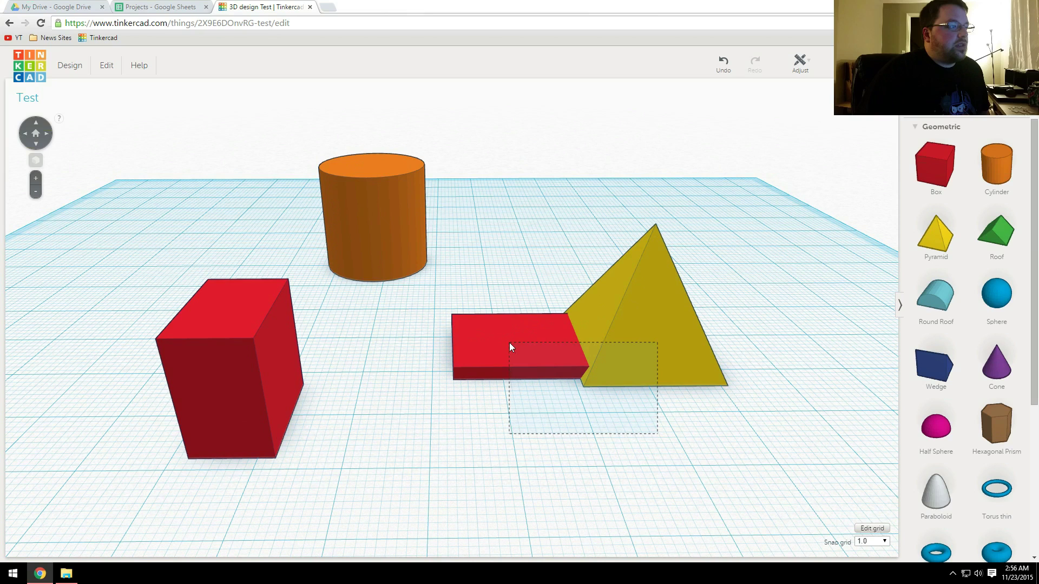
pyautogui.moveTo(509, 342); pyautogui.dragTo(509, 342)
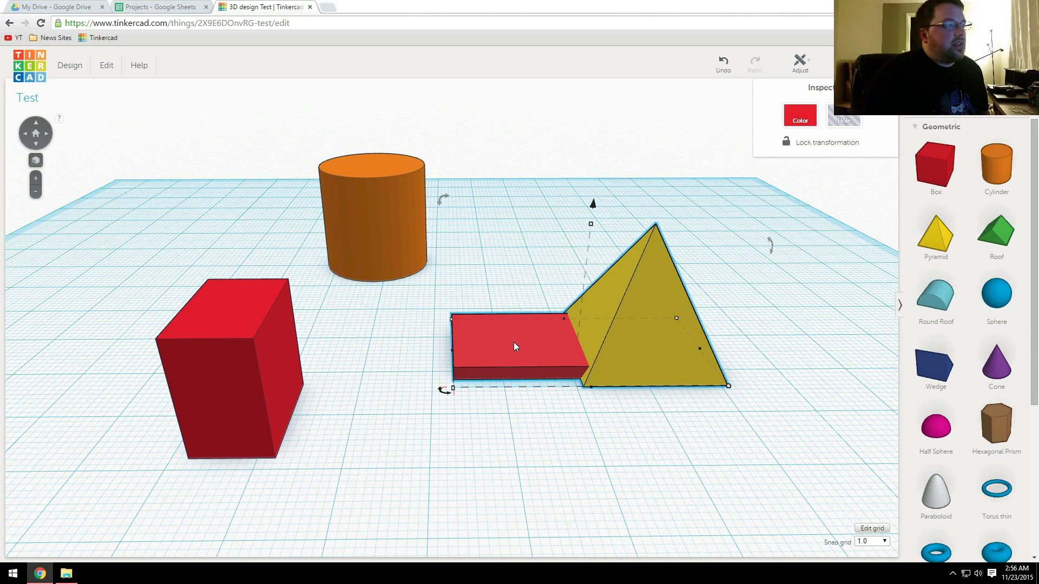
pyautogui.click(618, 420)
pyautogui.click(624, 338)
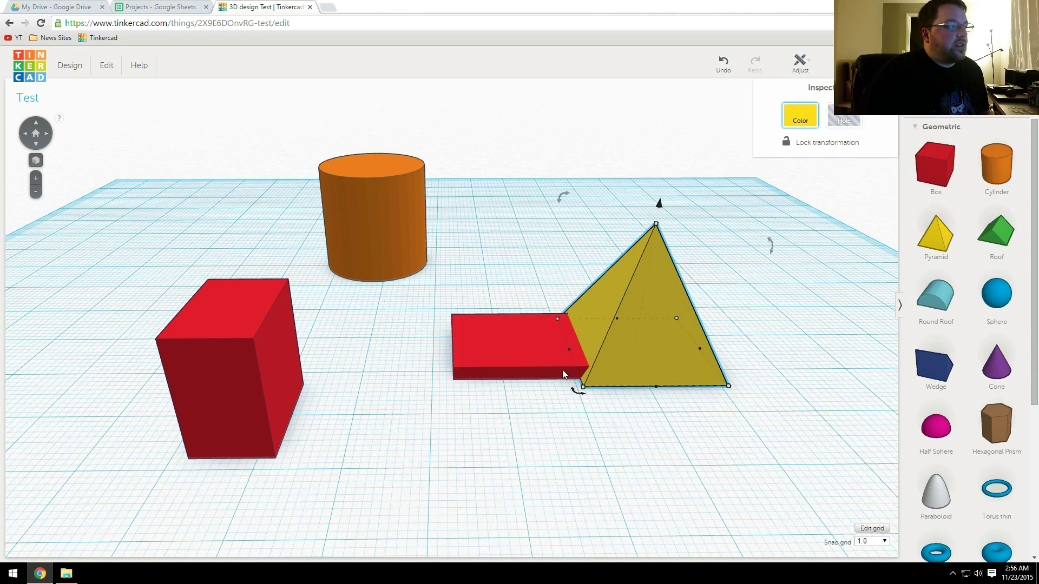
pyautogui.keyDown('shift'); pyautogui.click(508, 343); pyautogui.keyUp('shift')
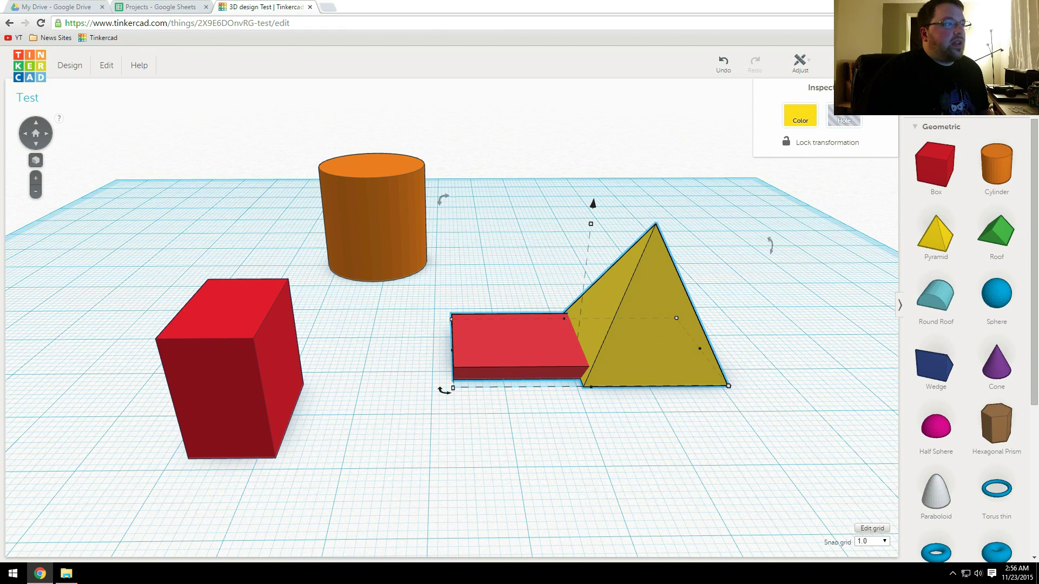
pyautogui.click(801, 115)
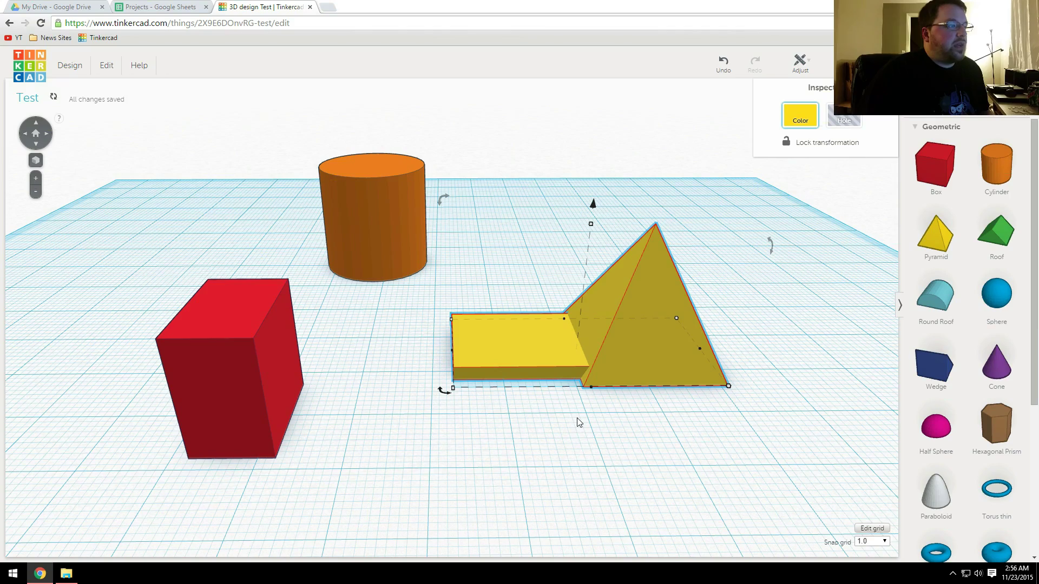
# - Rotate the slab-and-pyramid pair, return it to 0°, and shift it slightly up and left
pyautogui.click(619, 434)
pyautogui.moveTo(619, 433); pyautogui.dragTo(661, 363, button='right')
pyautogui.click(661, 362)
pyautogui.click(519, 389)
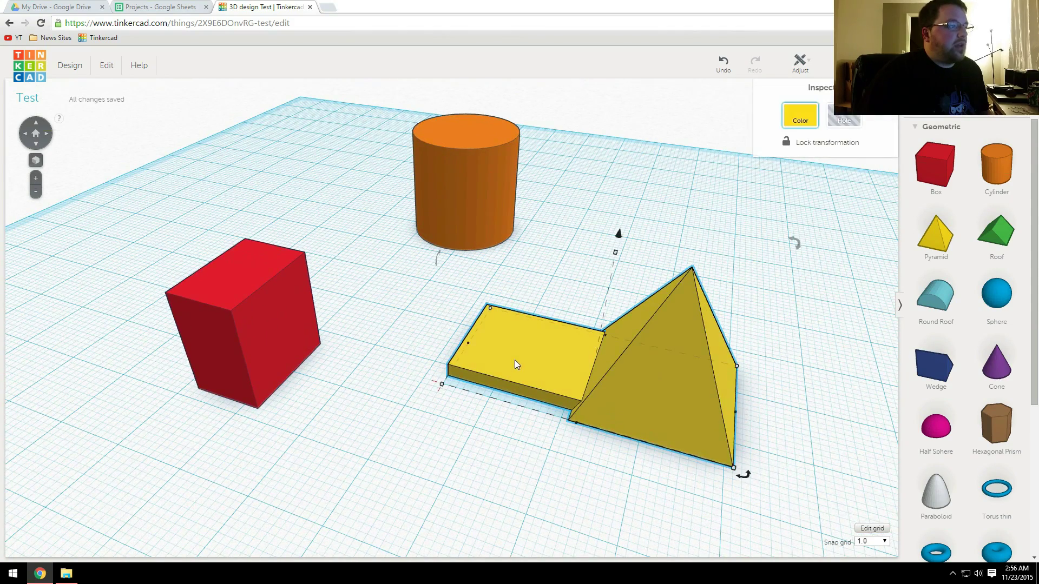
pyautogui.click(536, 467)
pyautogui.click(641, 389)
pyautogui.moveTo(745, 483); pyautogui.dragTo(714, 347)
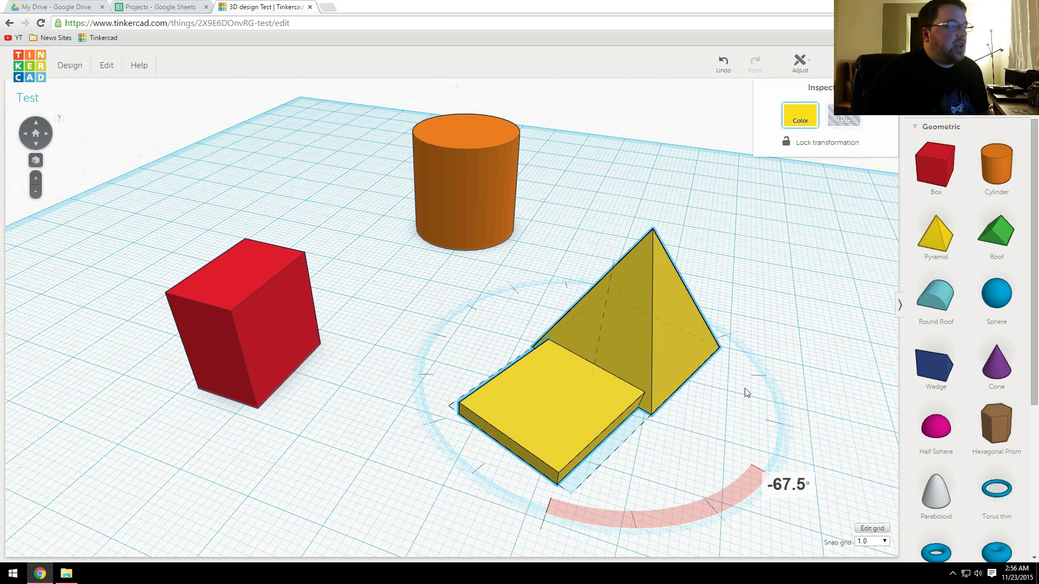
pyautogui.moveTo(745, 392); pyautogui.dragTo(726, 484)
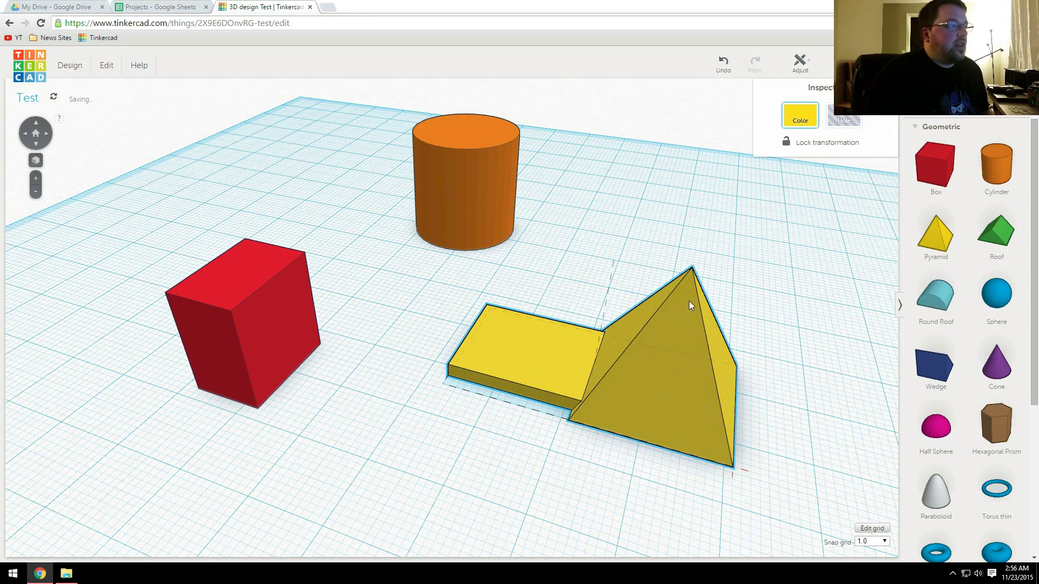
pyautogui.moveTo(690, 301)
pyautogui.mouseDown()
pyautogui.moveTo(642, 399)
pyautogui.moveTo(670, 296)
pyautogui.mouseUp()
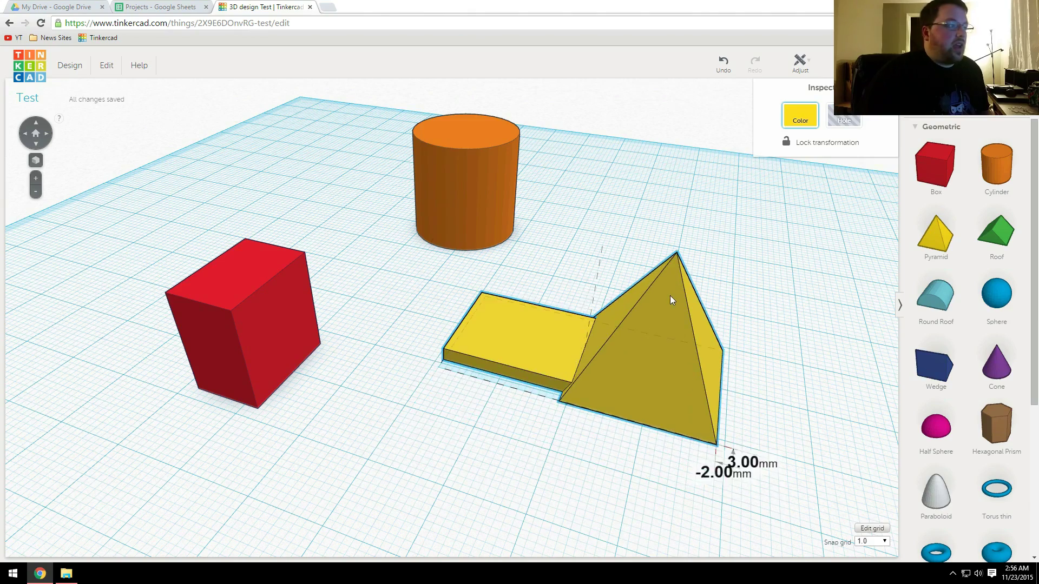
pyautogui.moveTo(670, 295); pyautogui.dragTo(635, 309, button='right')
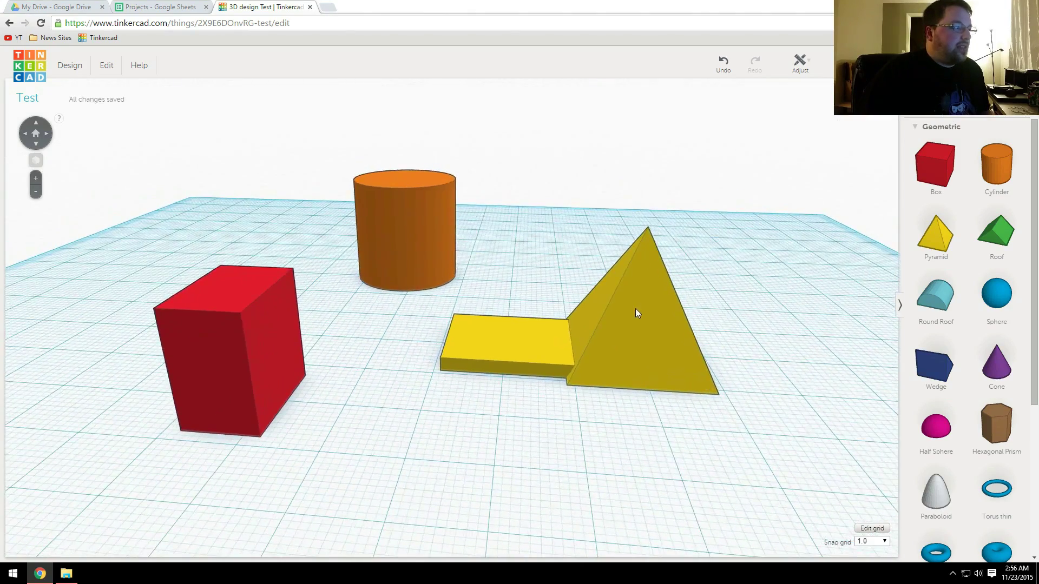
# - Move the orange cylinder onto the yellow slab, shrink it to 10 mm diameter, and make it a hole
pyautogui.click(403, 241)
pyautogui.moveTo(407, 210); pyautogui.dragTo(524, 267)
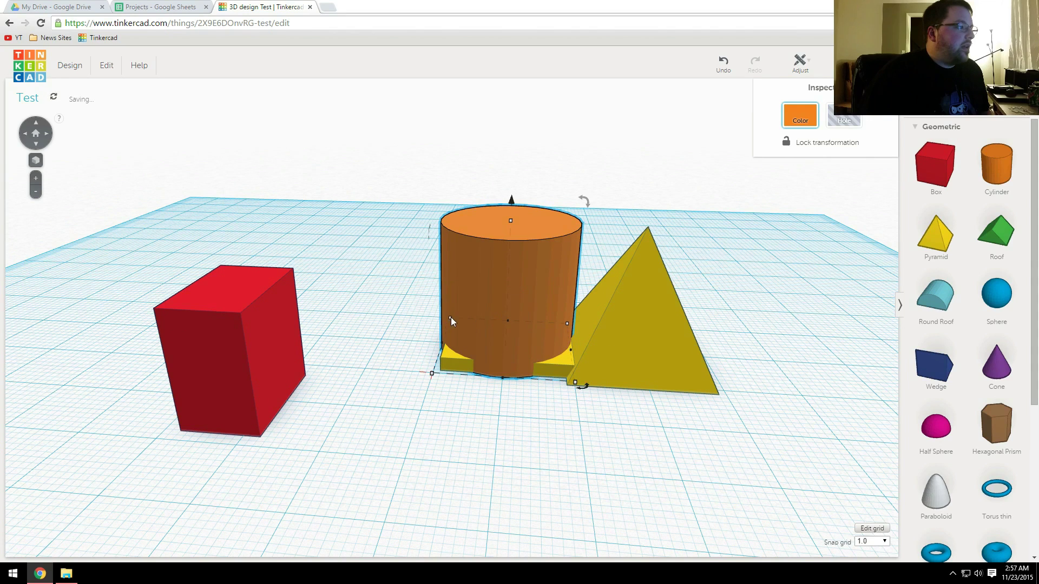
pyautogui.moveTo(450, 317); pyautogui.dragTo(515, 310)
pyautogui.moveTo(515, 310); pyautogui.dragTo(420, 402, button='right')
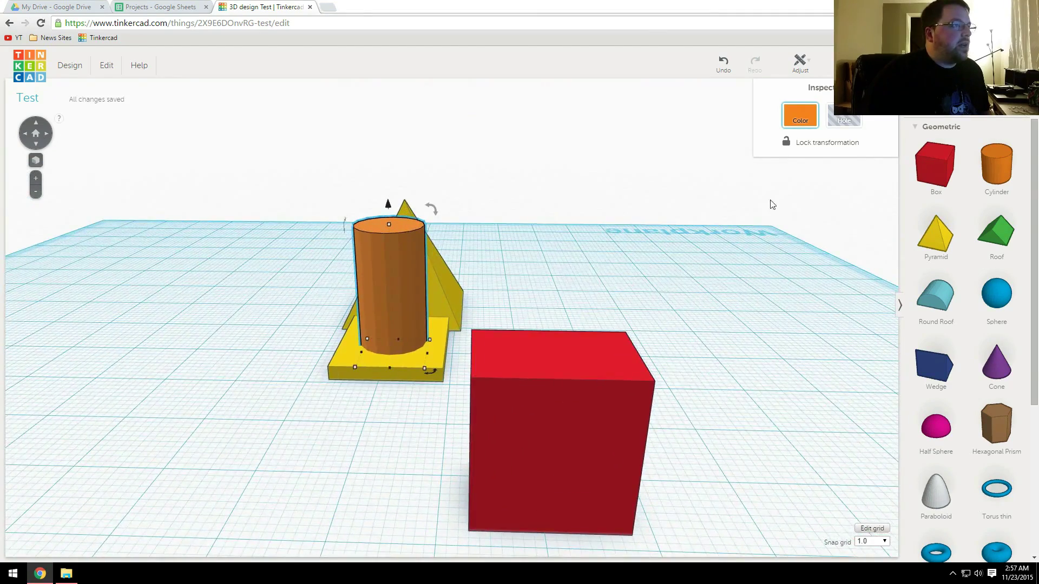
pyautogui.click(855, 115)
# - Group the pyramid, slab and hole cylinder so the hole cuts through the slab
pyautogui.moveTo(585, 260); pyautogui.dragTo(399, 515, button='right')
pyautogui.moveTo(399, 515); pyautogui.dragTo(279, 365)
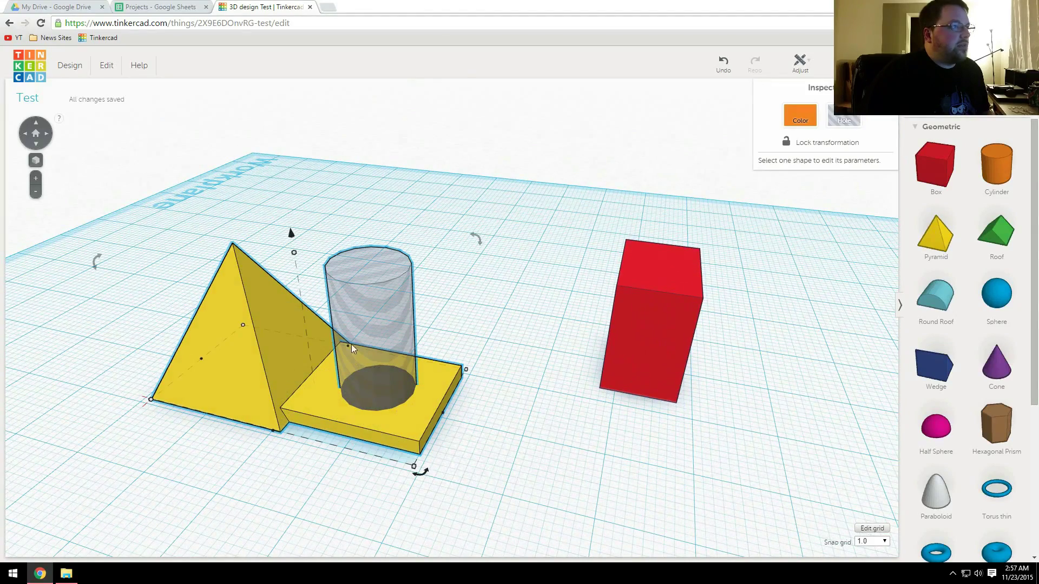
pyautogui.click(830, 61)
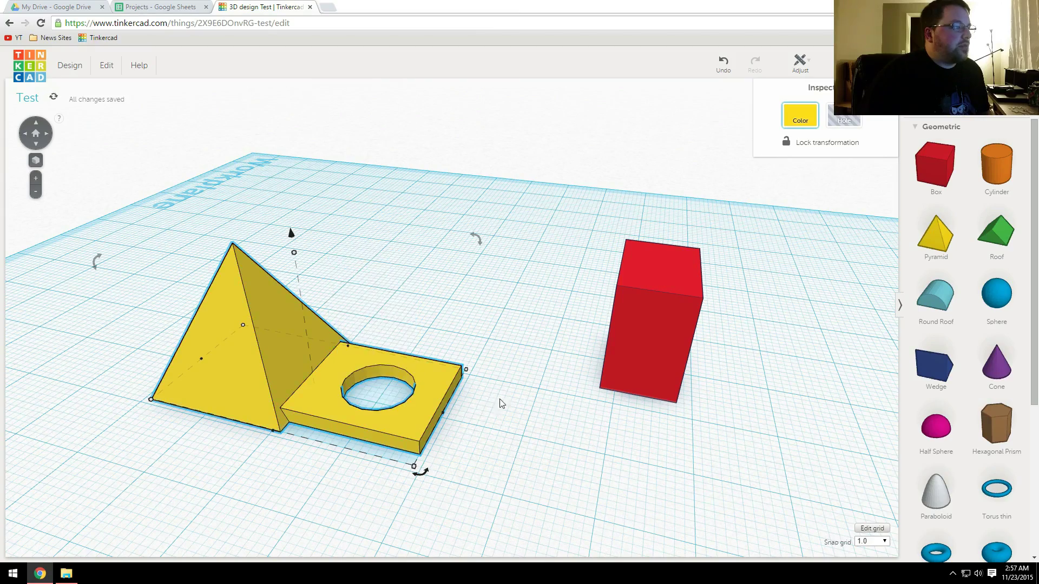
pyautogui.moveTo(514, 410); pyautogui.dragTo(778, 367, button='right')
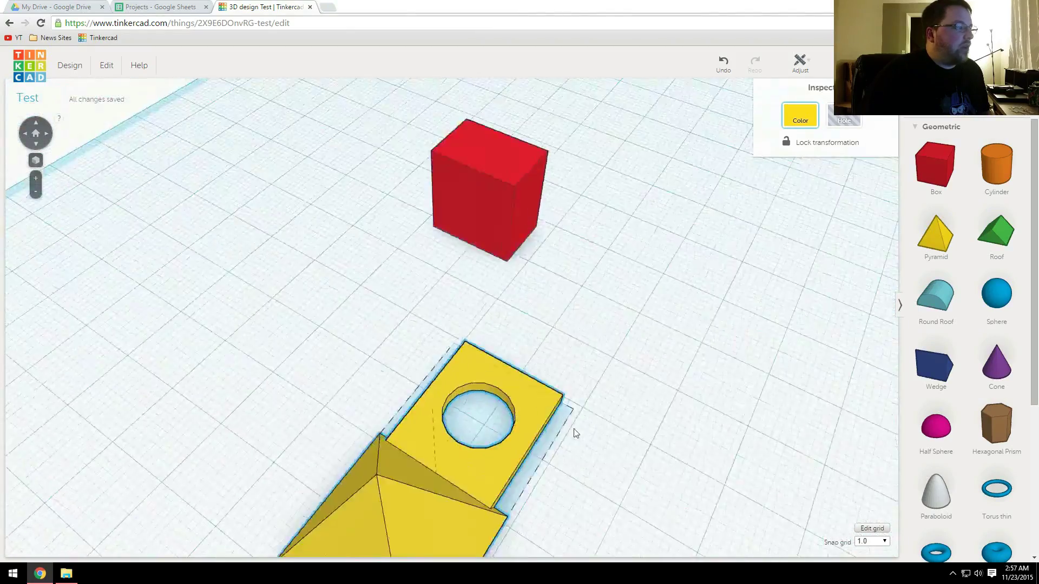
pyautogui.moveTo(575, 433); pyautogui.dragTo(885, 315, button='right')
pyautogui.click(494, 411)
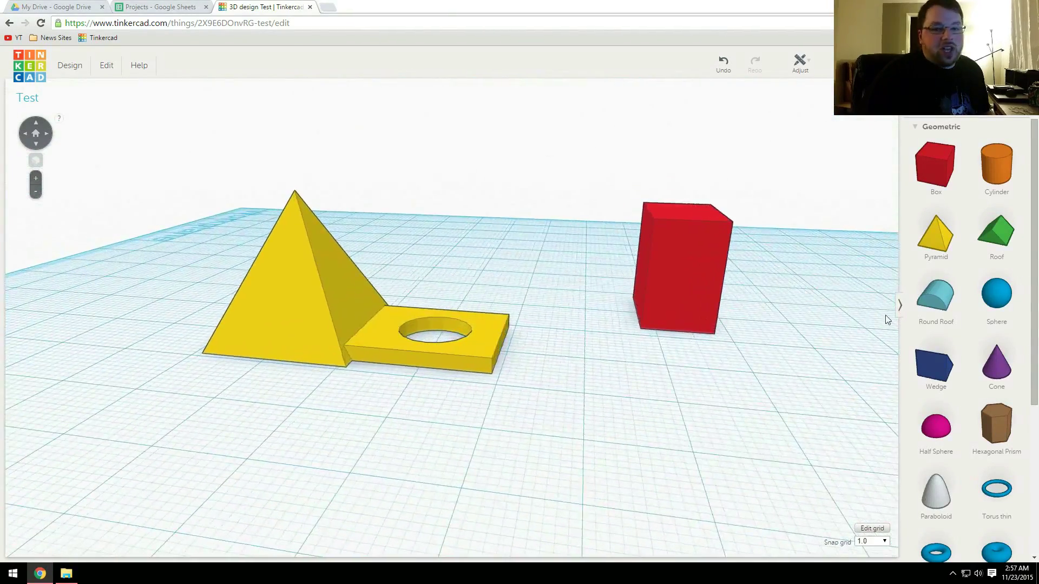
# - Select the red box and lower its height to about 4 mm
pyautogui.moveTo(561, 381); pyautogui.dragTo(640, 349, button='right')
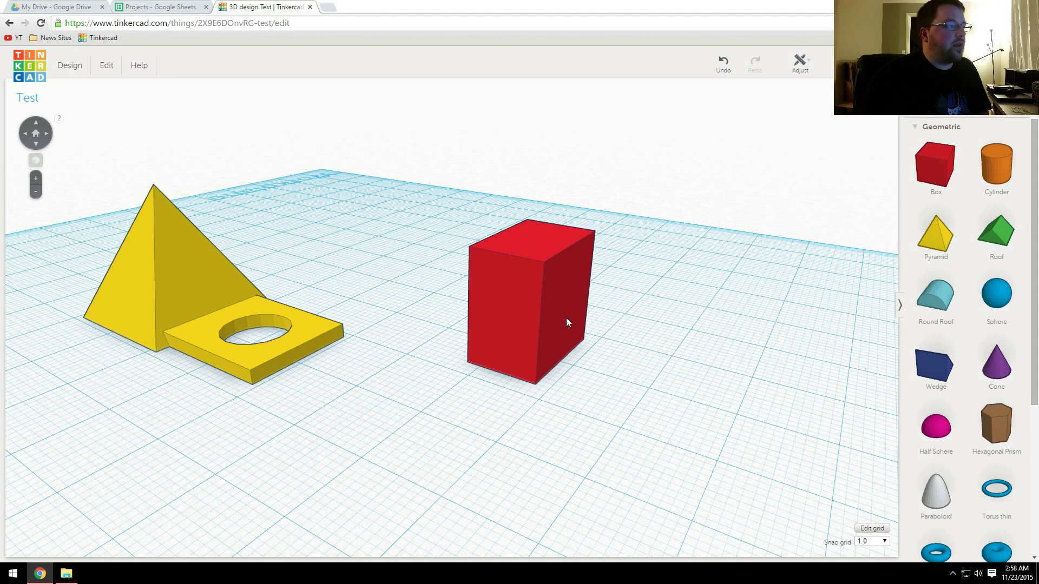
pyautogui.click(538, 306)
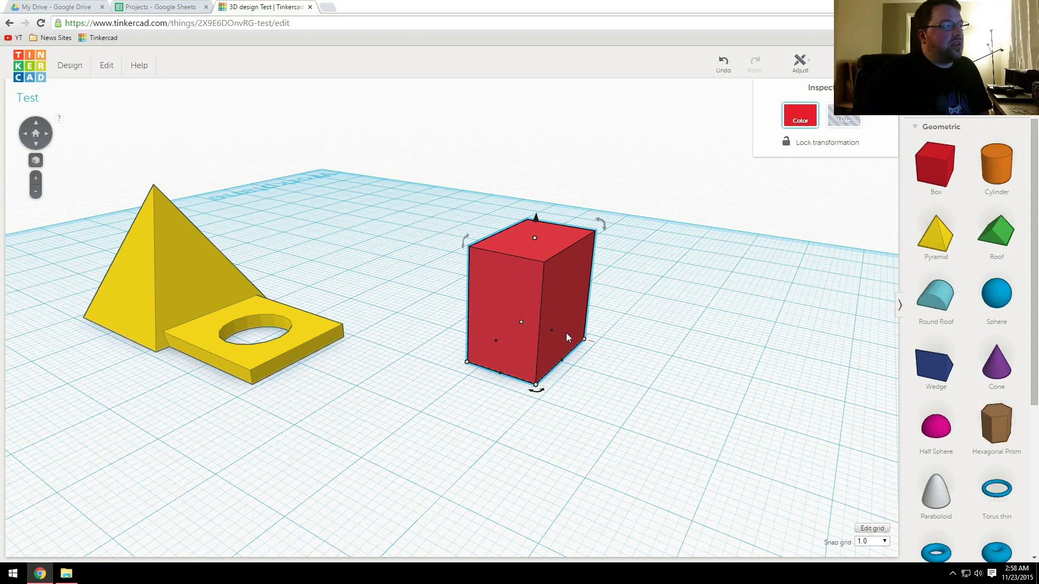
pyautogui.moveTo(536, 239)
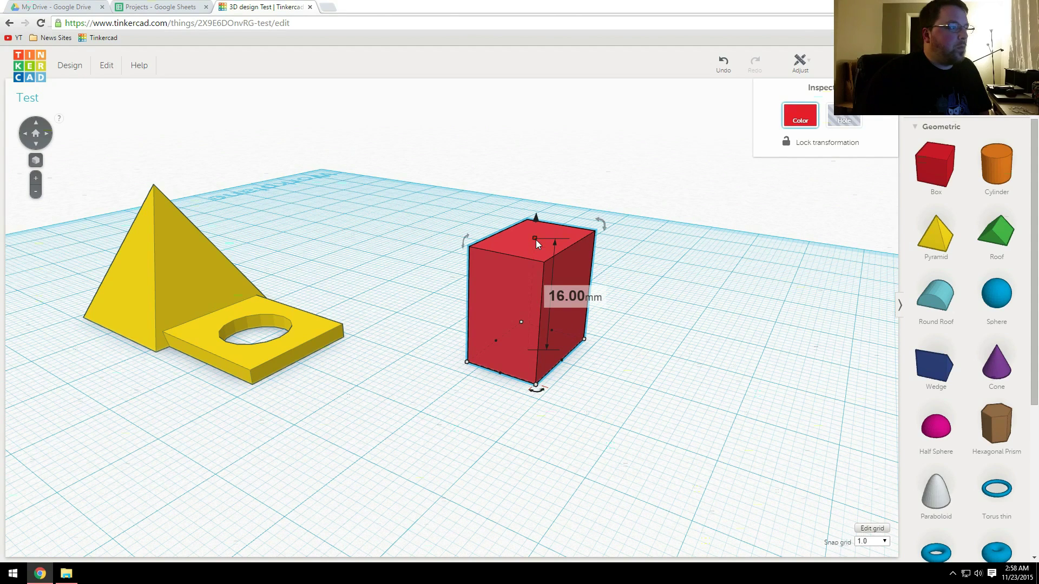
pyautogui.moveTo(535, 239); pyautogui.dragTo(777, 425)
pyautogui.moveTo(594, 406); pyautogui.dragTo(541, 452)
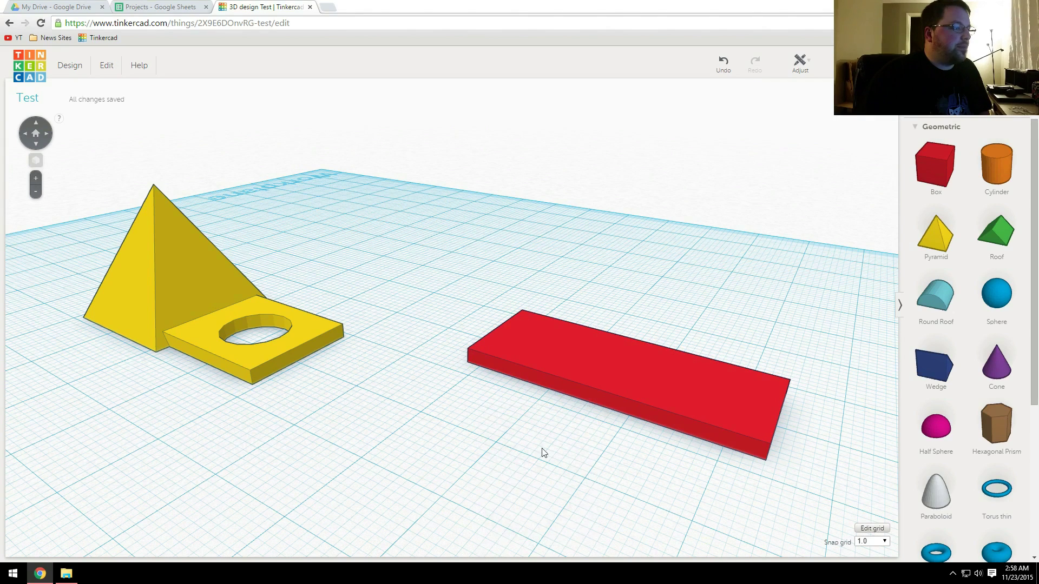
# - Widen the red plate to 39 mm and stretch its length to 65 mm
pyautogui.click(592, 402)
pyautogui.moveTo(595, 404); pyautogui.dragTo(608, 463)
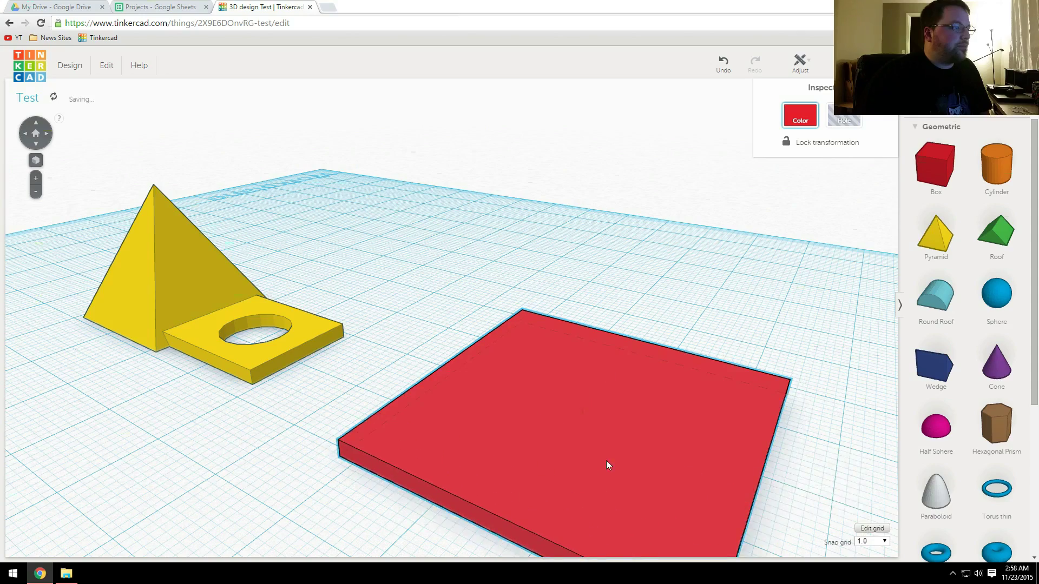
pyautogui.moveTo(608, 463); pyautogui.dragTo(517, 371, button='right')
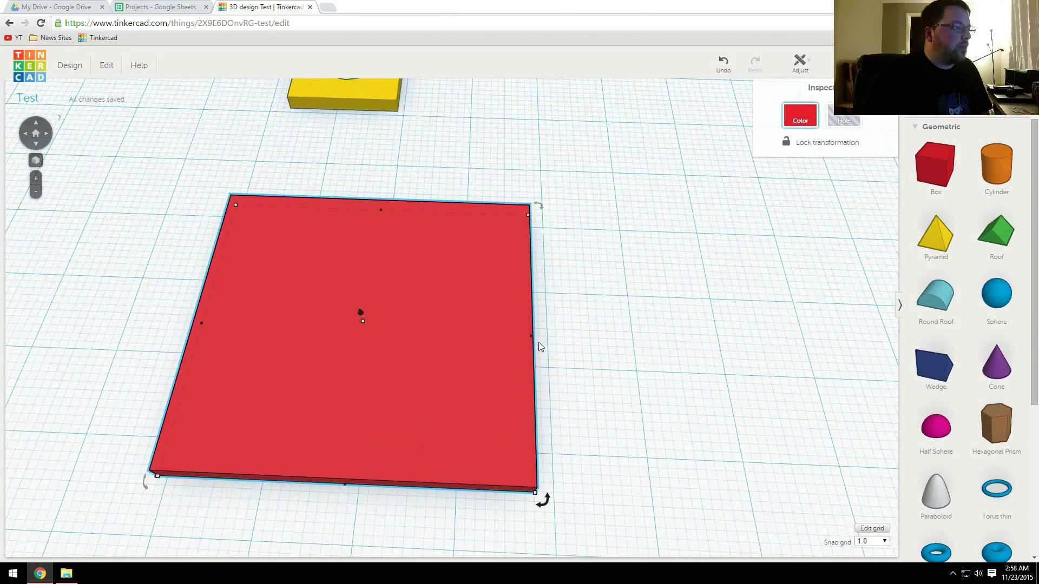
pyautogui.moveTo(531, 339); pyautogui.dragTo(752, 340)
pyautogui.scroll(-2, 674, 373)
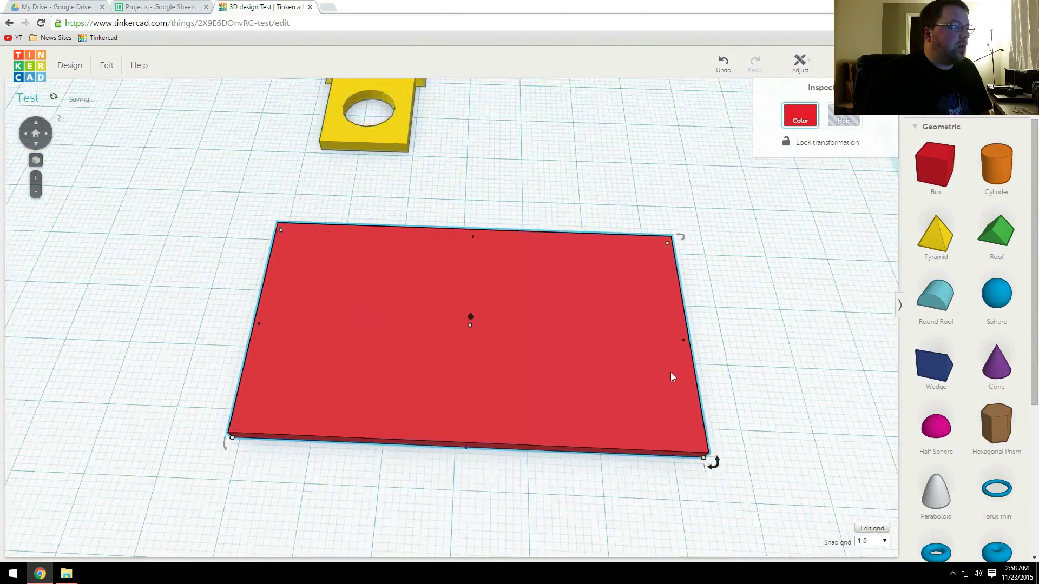
pyautogui.moveTo(671, 373); pyautogui.dragTo(595, 351, button='right')
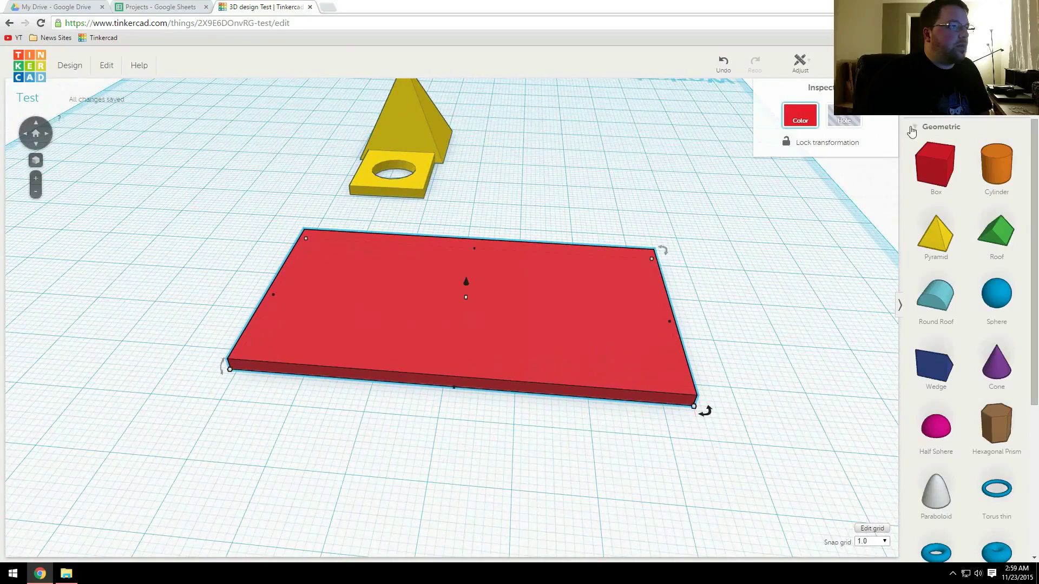
# - Place a purple letter H on the red plate, enlarged to about 20.54 x 21.46 mm
pyautogui.click(912, 128)
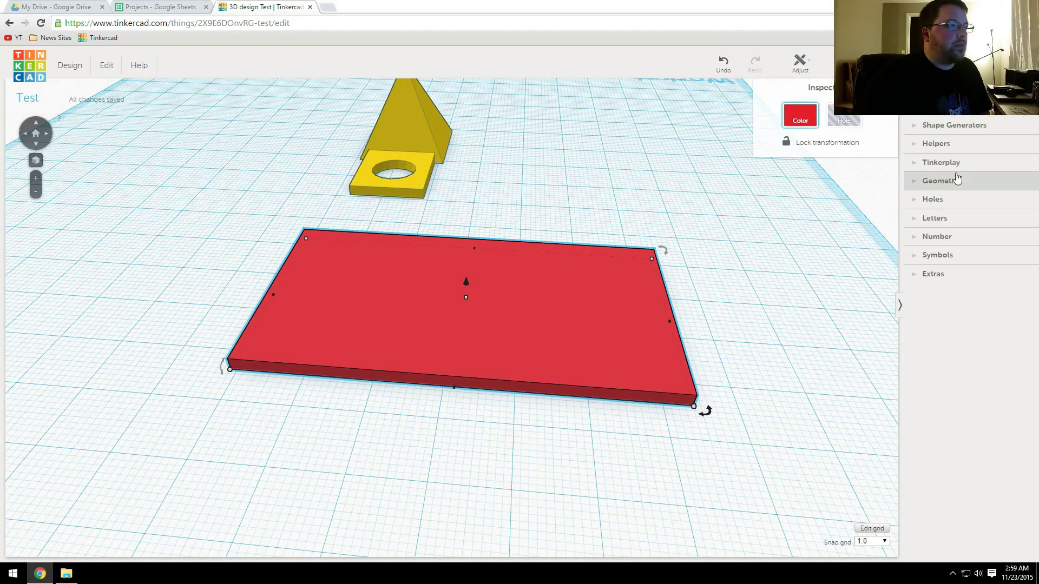
pyautogui.click(944, 219)
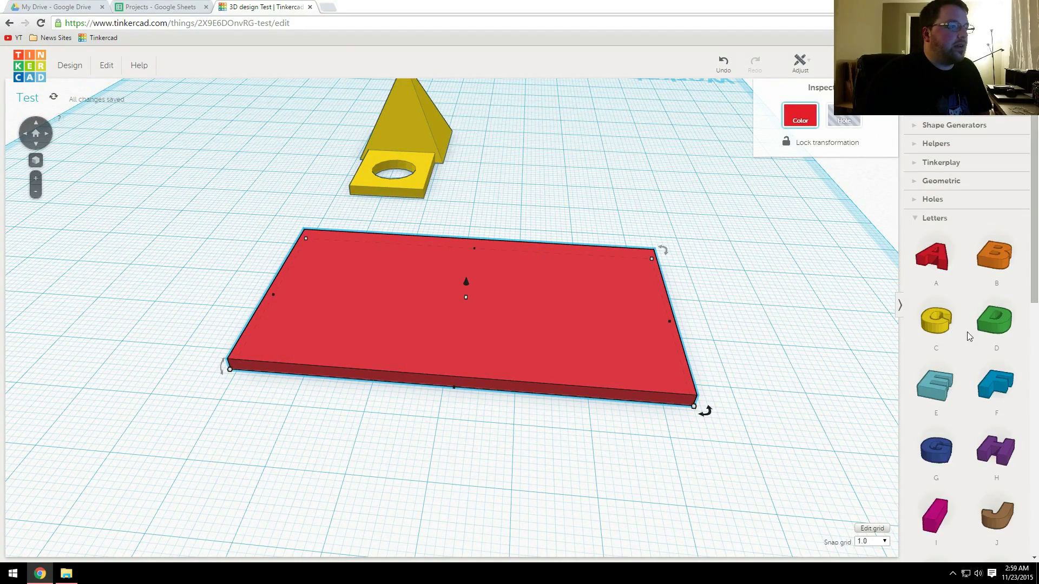
pyautogui.moveTo(996, 452); pyautogui.dragTo(393, 310)
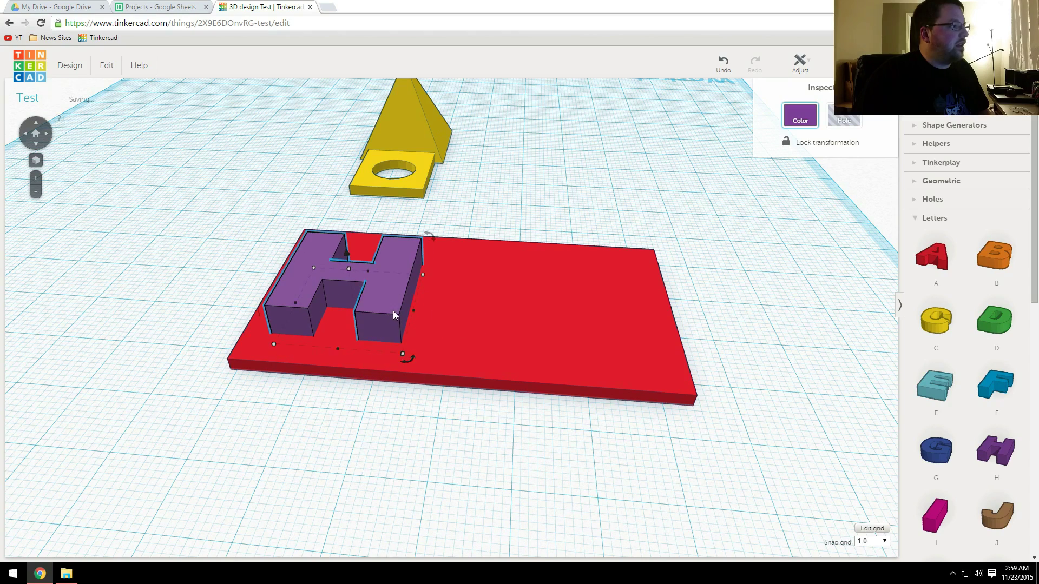
pyautogui.moveTo(403, 355); pyautogui.dragTo(404, 360)
pyautogui.moveTo(406, 363); pyautogui.dragTo(490, 385, button='right')
# - Add a pink I sized about 6.81 x 22.00 mm beside the H, nudged 2 mm back
pyautogui.moveTo(935, 515); pyautogui.dragTo(548, 336)
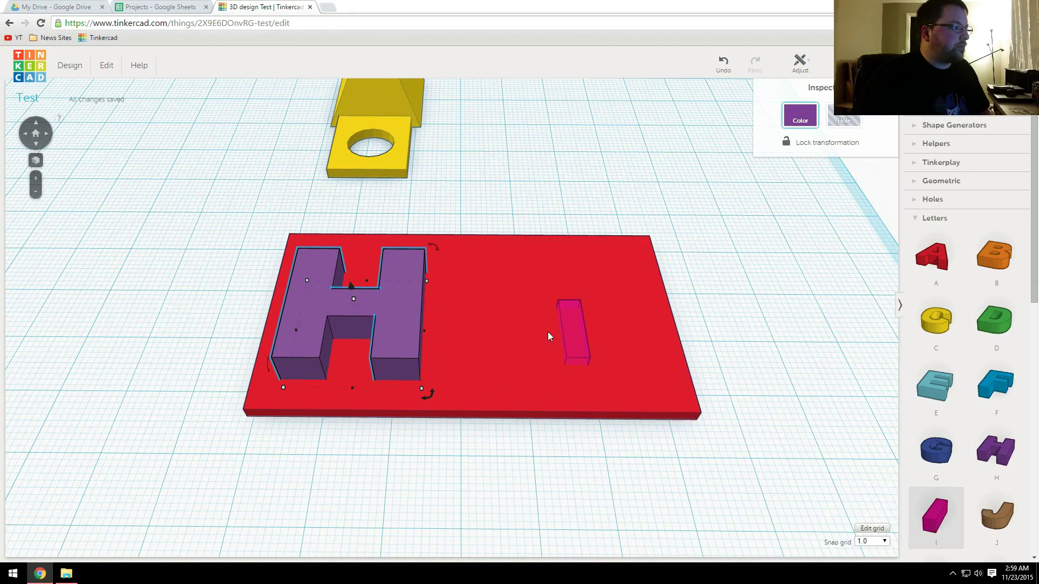
pyautogui.moveTo(487, 307); pyautogui.dragTo(512, 363)
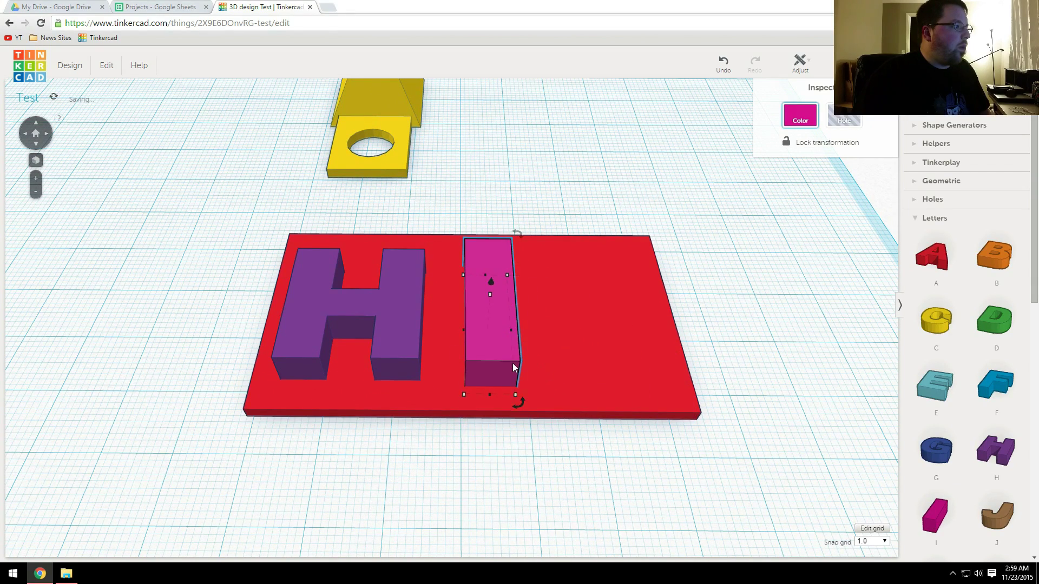
pyautogui.moveTo(512, 362); pyautogui.dragTo(524, 303, button='right')
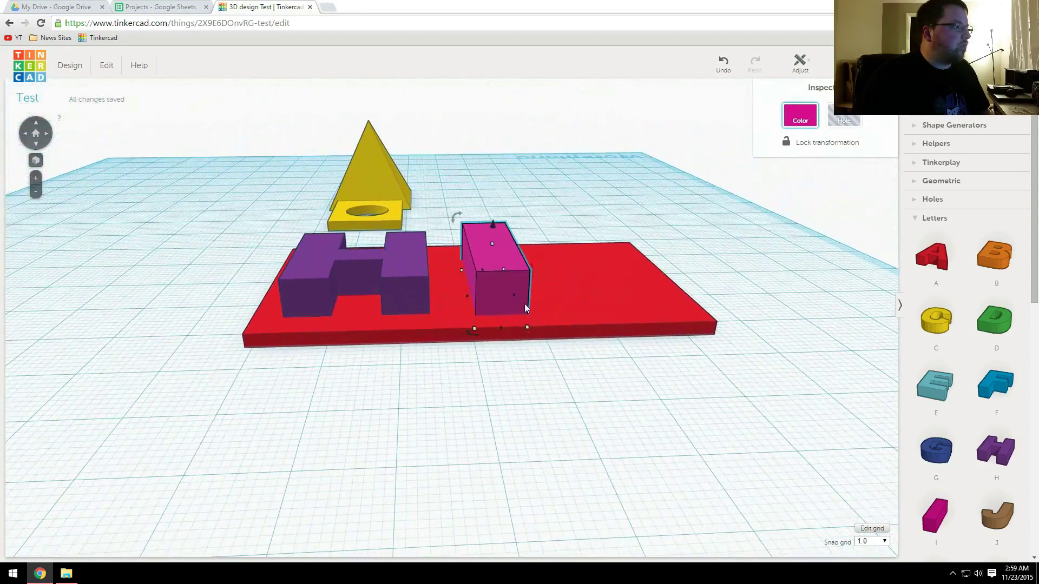
pyautogui.moveTo(527, 327); pyautogui.dragTo(490, 293)
pyautogui.click(499, 293)
pyautogui.moveTo(489, 294); pyautogui.dragTo(563, 346, button='right')
pyautogui.press('Up')
pyautogui.press('Up')
# - Place an Exclamation Mark from Symbols beside the I and turn it 180° upright
pyautogui.scroll(-8, 968, 372)
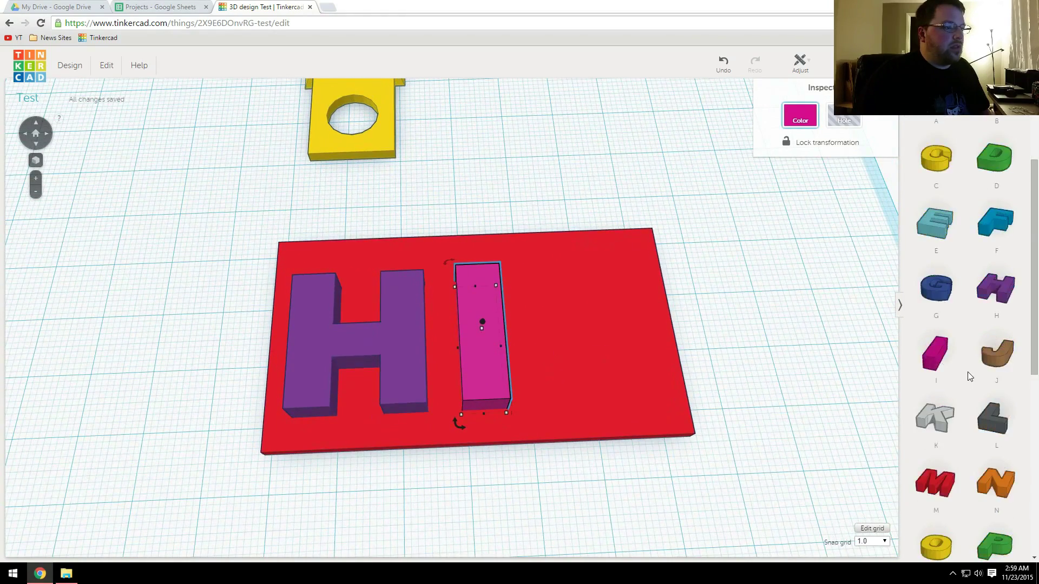
pyautogui.scroll(-3, 969, 372)
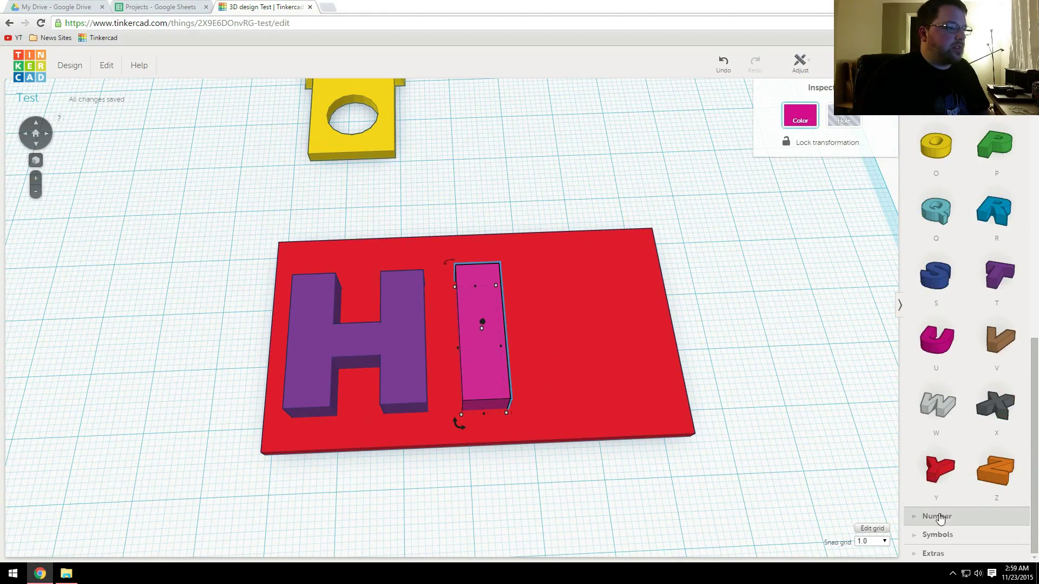
pyautogui.click(938, 535)
pyautogui.scroll(-3, 966, 443)
pyautogui.scroll(-2, 965, 425)
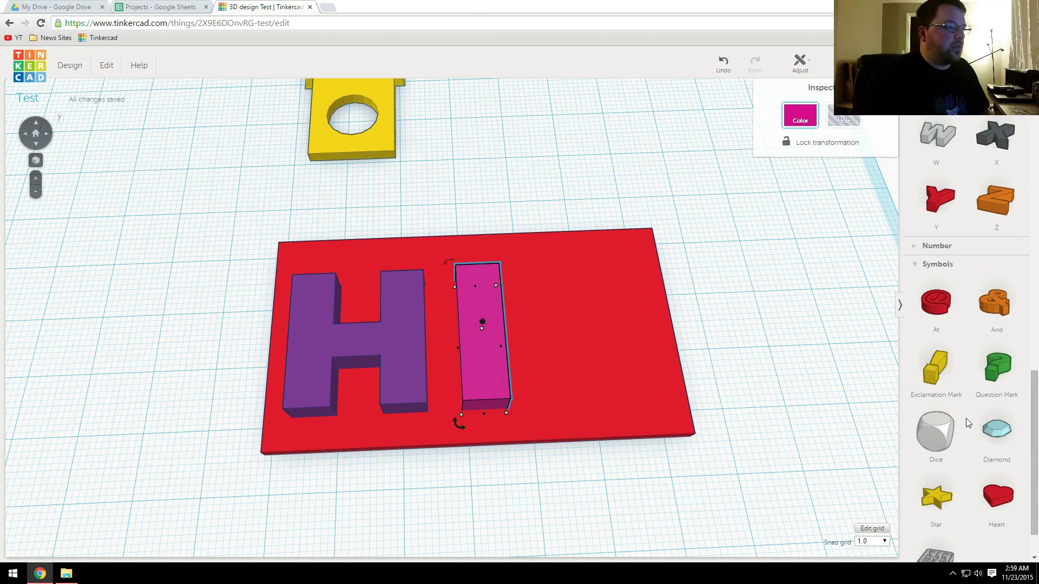
pyautogui.moveTo(936, 384); pyautogui.dragTo(556, 359)
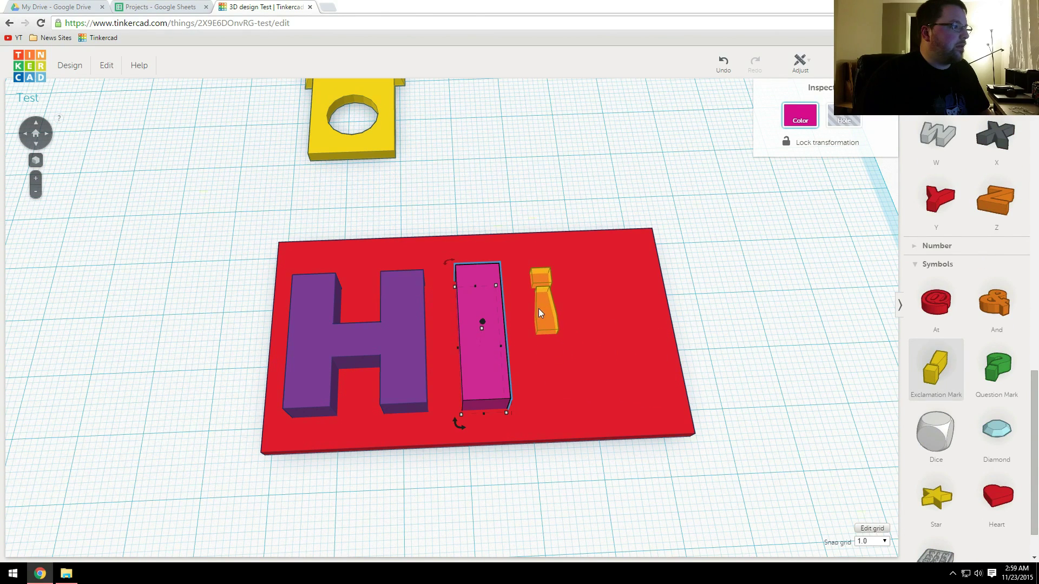
pyautogui.click(538, 308)
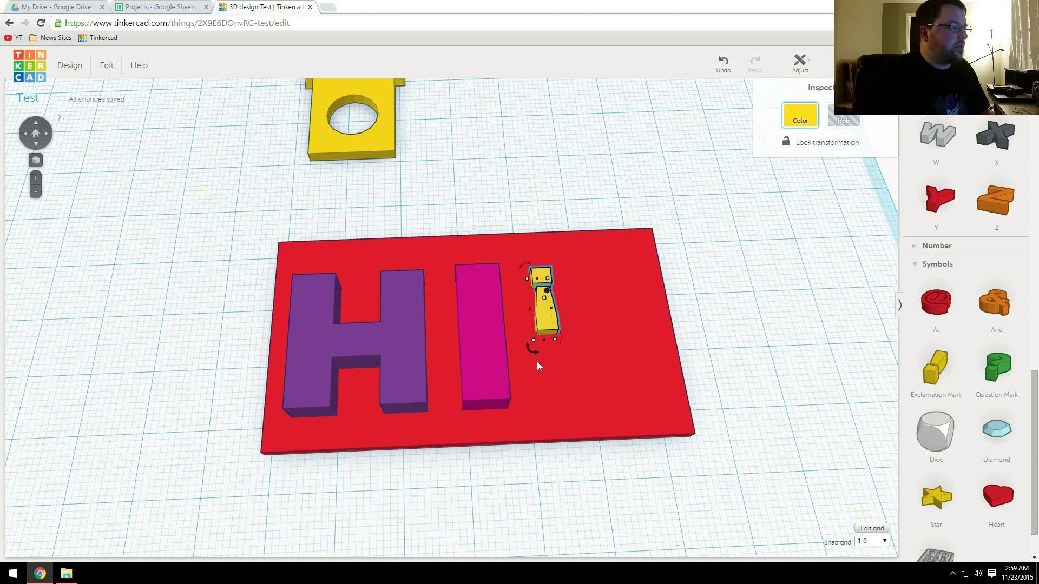
pyautogui.moveTo(537, 355); pyautogui.dragTo(540, 281)
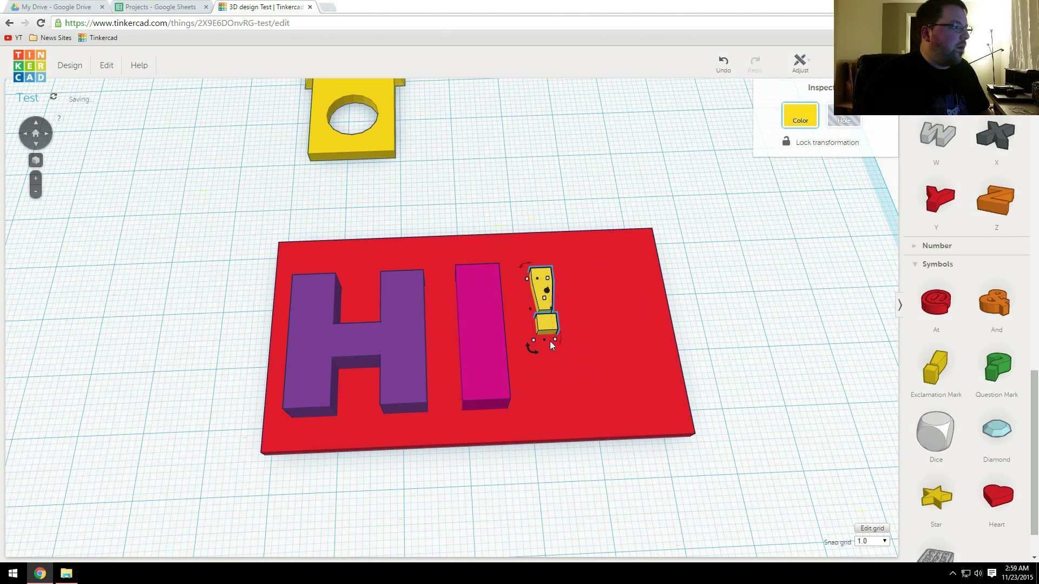
# - Resize the exclamation mark to about 7.12 × 24.00 mm to match the letters
pyautogui.moveTo(551, 342); pyautogui.dragTo(579, 353)
pyautogui.scroll(2, 631, 376)
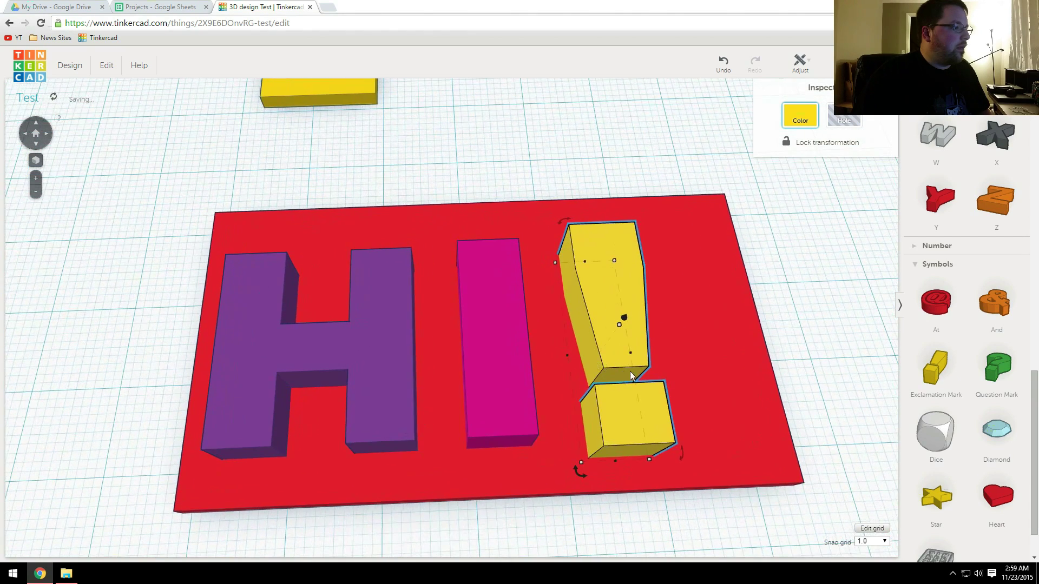
pyautogui.moveTo(650, 459); pyautogui.dragTo(638, 446)
pyautogui.moveTo(639, 446); pyautogui.dragTo(619, 329, button='right')
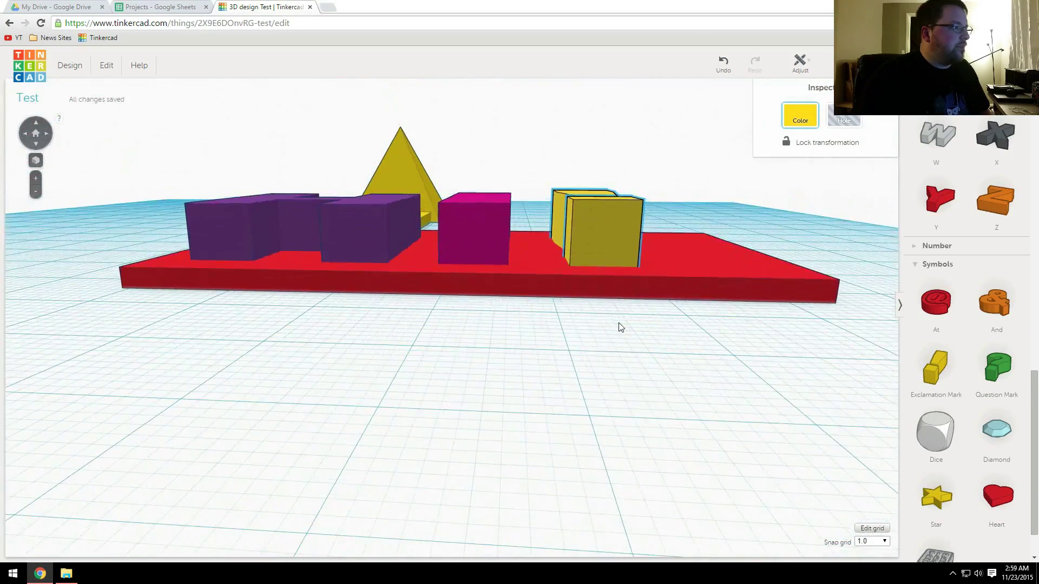
# - Set the height of the H, I and exclamation mark to 8.00 mm
pyautogui.click(374, 212)
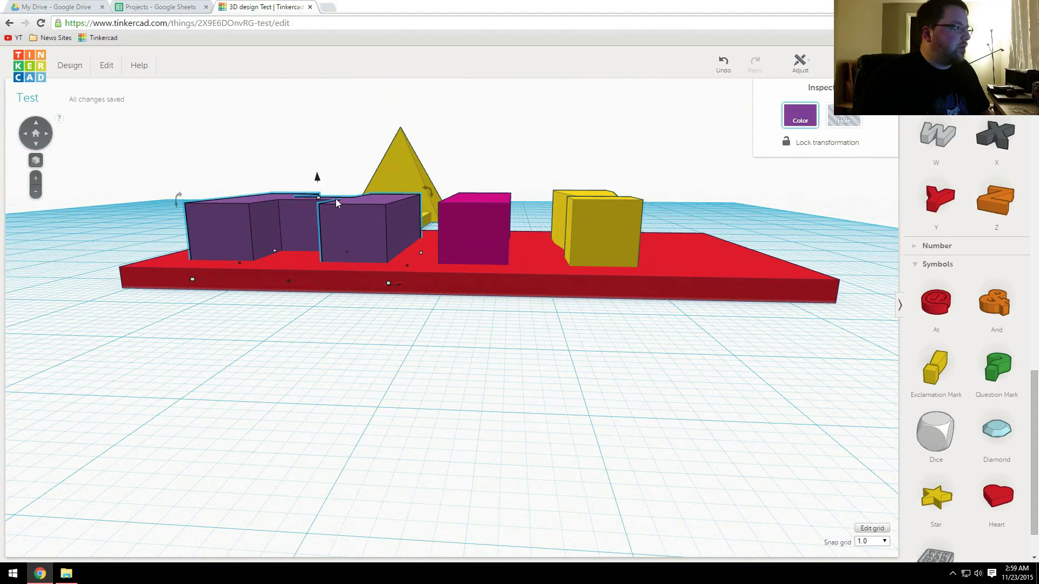
pyautogui.moveTo(317, 196)
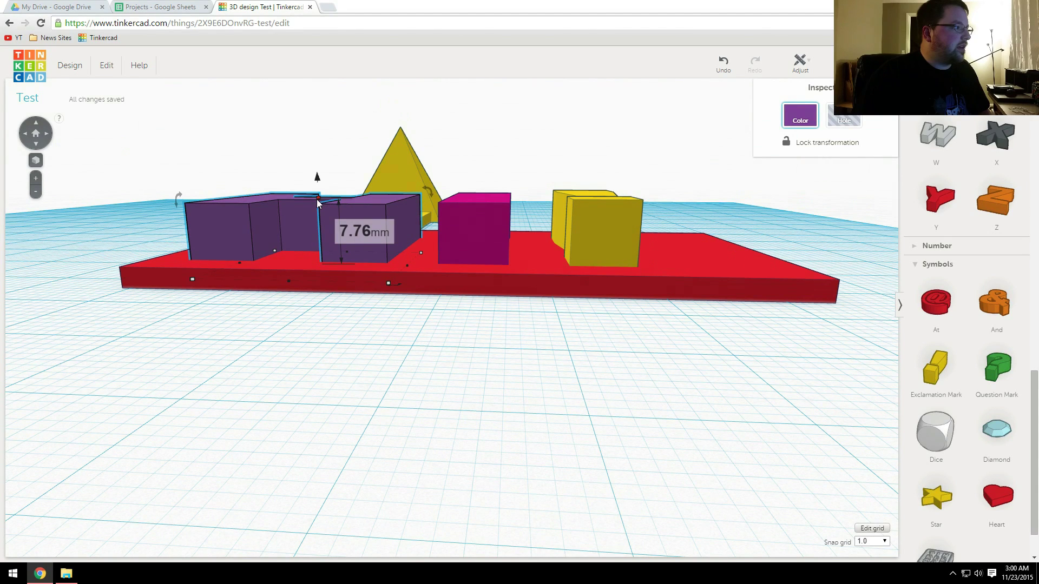
pyautogui.moveTo(316, 200); pyautogui.dragTo(316, 197)
pyautogui.click(498, 245)
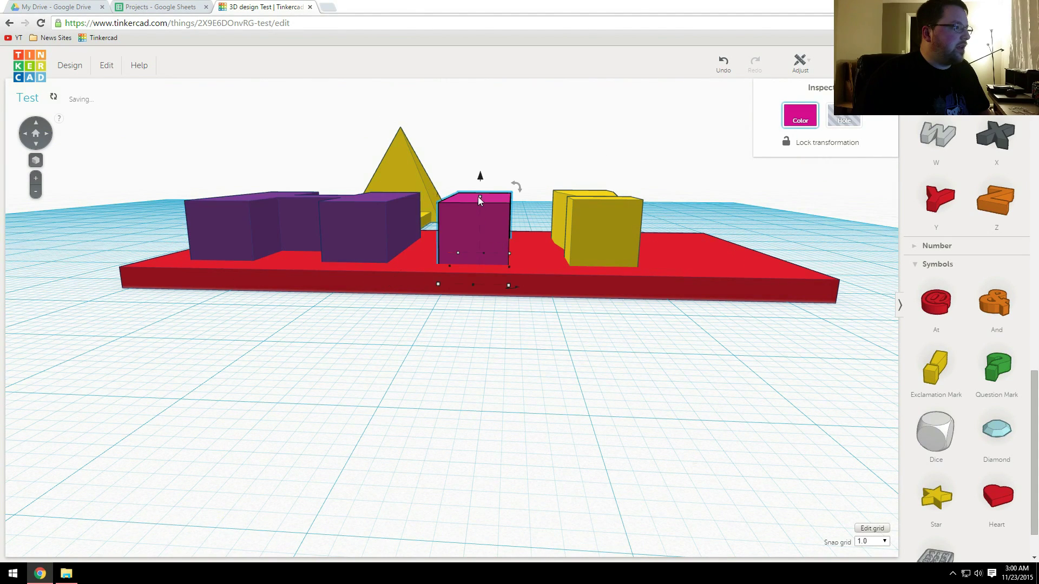
pyautogui.moveTo(480, 196); pyautogui.dragTo(480, 194)
pyautogui.click(592, 219)
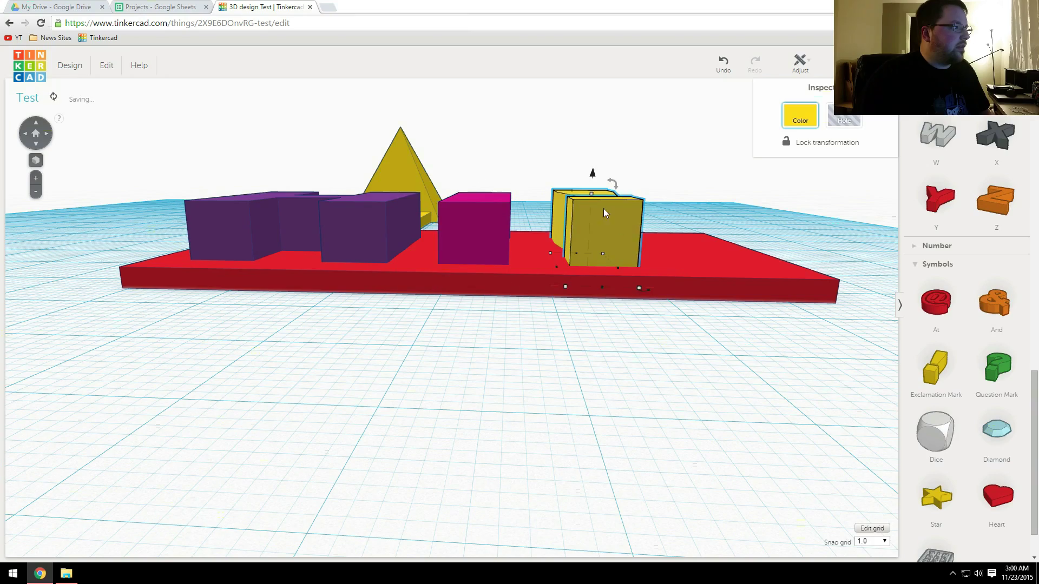
pyautogui.moveTo(591, 194)
pyautogui.moveTo(591, 194); pyautogui.dragTo(591, 198)
# - Shrink the red base board to about 55 mm wide and 34 mm deep
pyautogui.moveTo(591, 196); pyautogui.dragTo(600, 297, button='right')
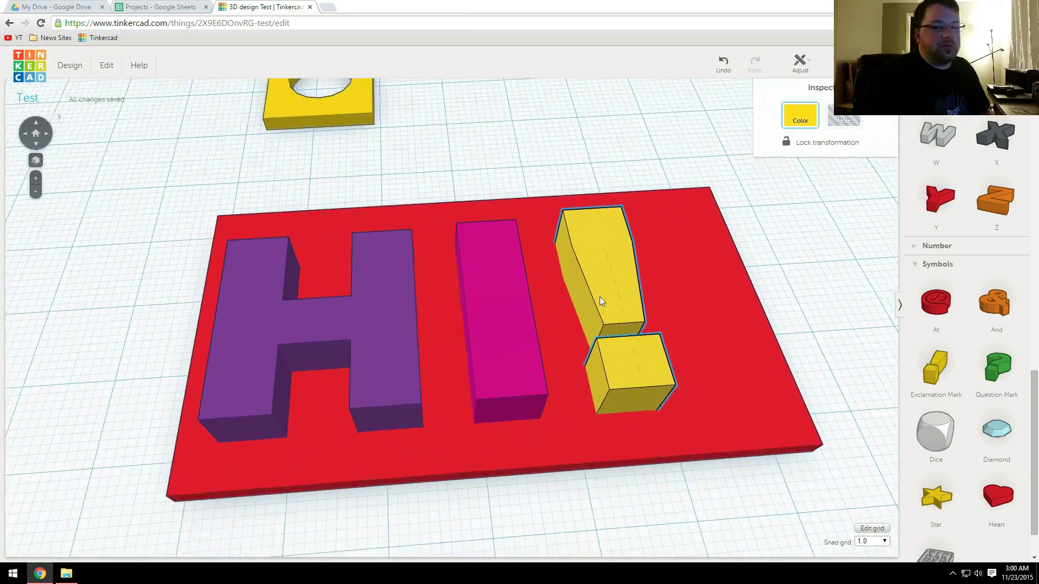
pyautogui.click(750, 316)
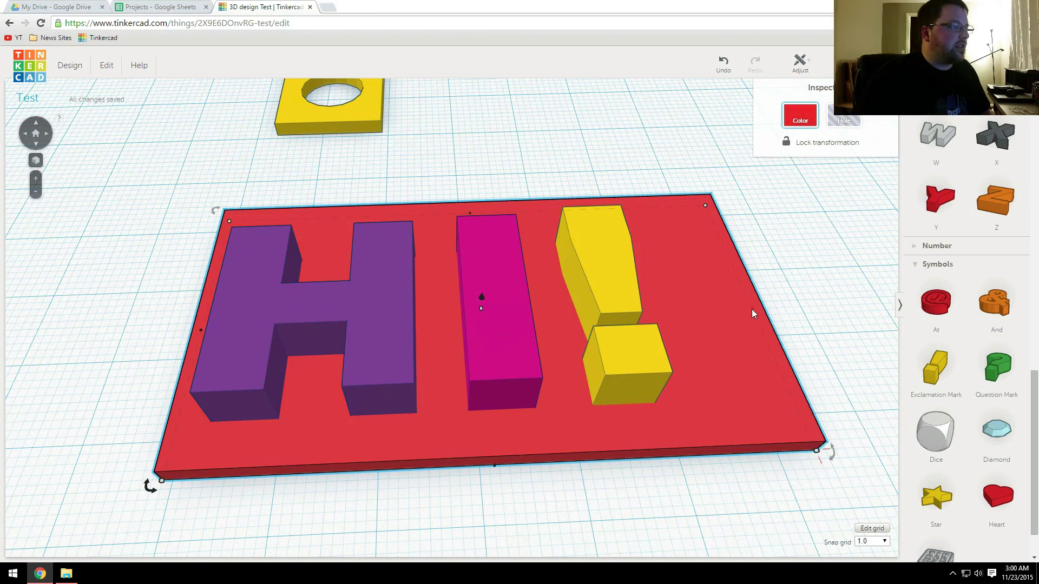
pyautogui.moveTo(752, 310); pyautogui.dragTo(669, 321)
pyautogui.moveTo(655, 357); pyautogui.dragTo(519, 244, button='right')
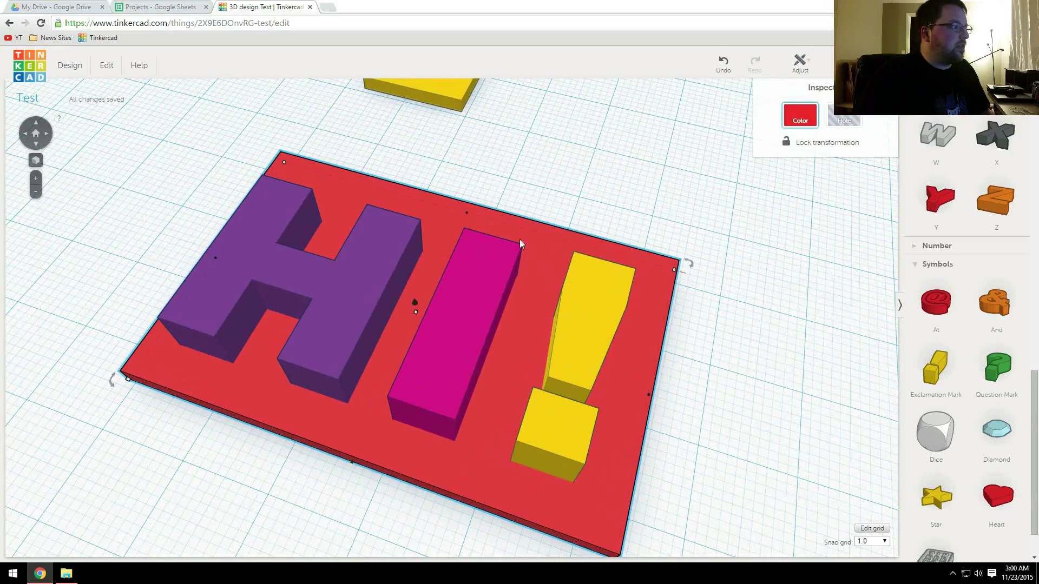
pyautogui.moveTo(466, 215); pyautogui.dragTo(457, 224)
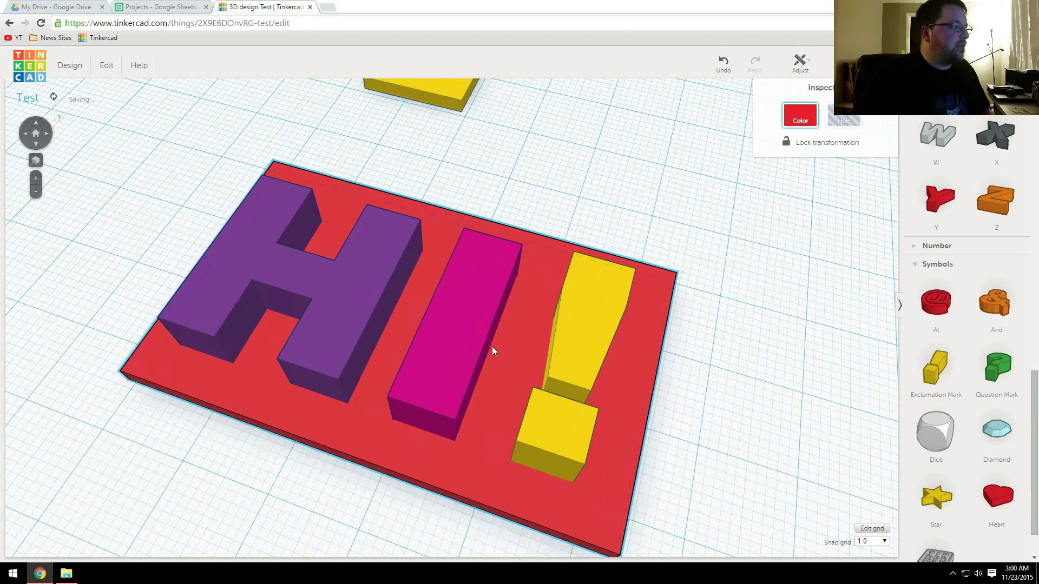
pyautogui.moveTo(492, 346); pyautogui.dragTo(408, 264, button='right')
# - Group the H, I, exclamation mark and base board into one red piece with Ctrl+G
pyautogui.keyDown('shift'); pyautogui.click(343, 236); pyautogui.keyUp('shift')
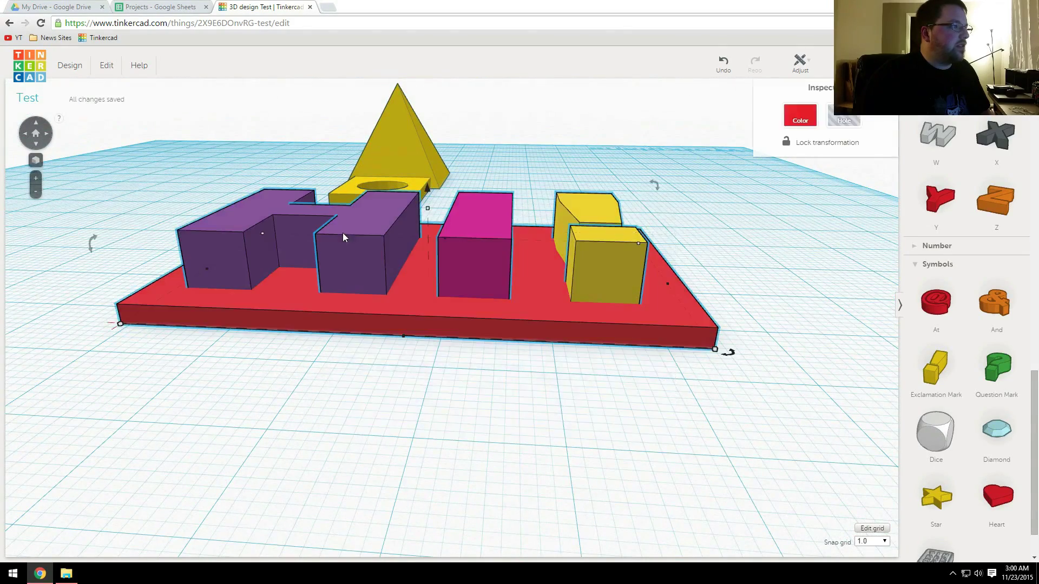
pyautogui.hotkey('ctrl', 'g')
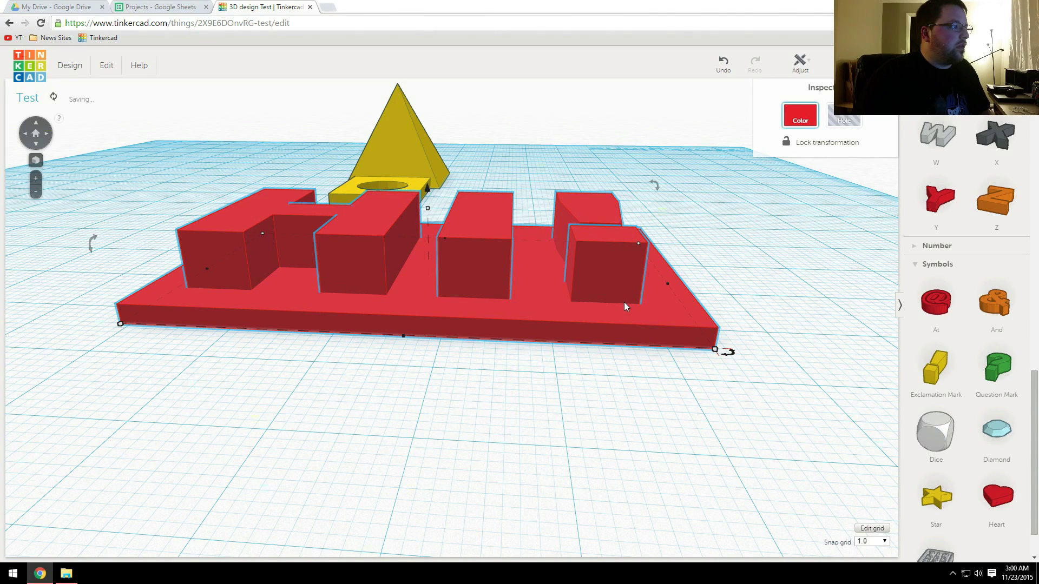
pyautogui.moveTo(582, 290); pyautogui.dragTo(642, 317, button='right')
pyautogui.click(589, 324)
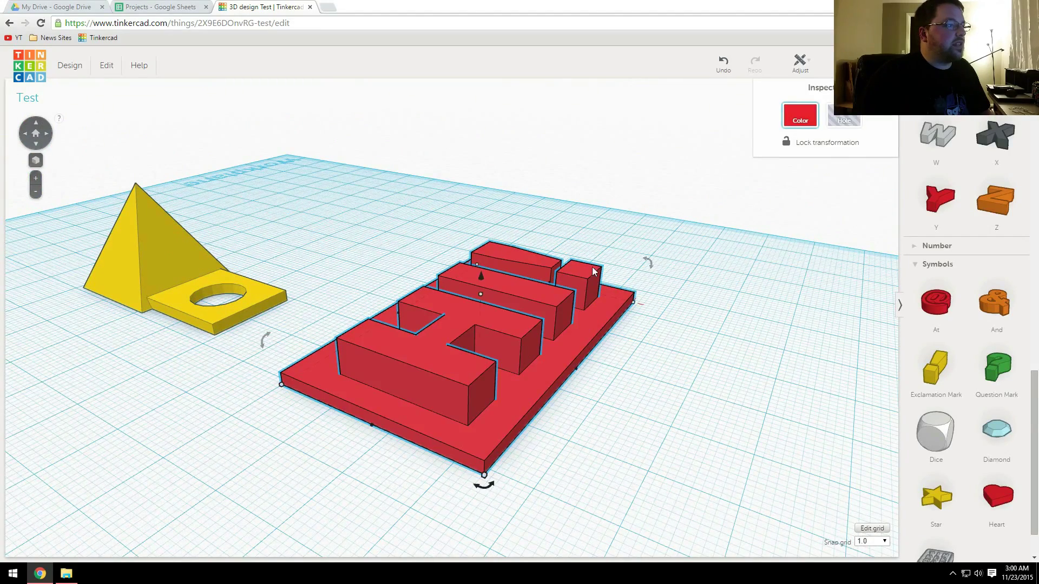
# - Tip the grouped plate on end and raise it 13 mm off the workplane
pyautogui.moveTo(647, 263); pyautogui.dragTo(557, 364)
pyautogui.moveTo(480, 195); pyautogui.dragTo(506, 102)
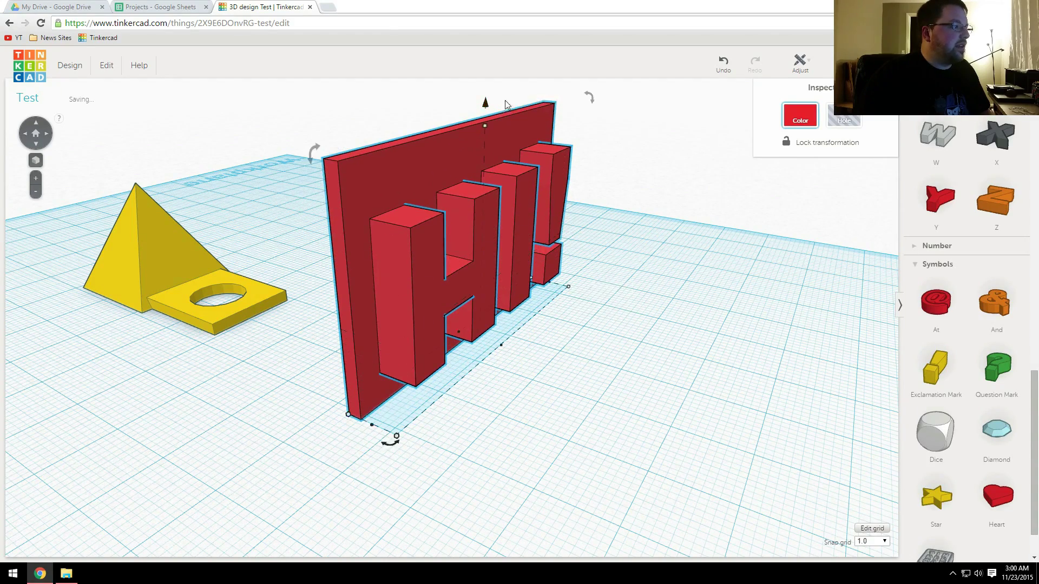
pyautogui.moveTo(596, 238); pyautogui.dragTo(643, 257, button='right')
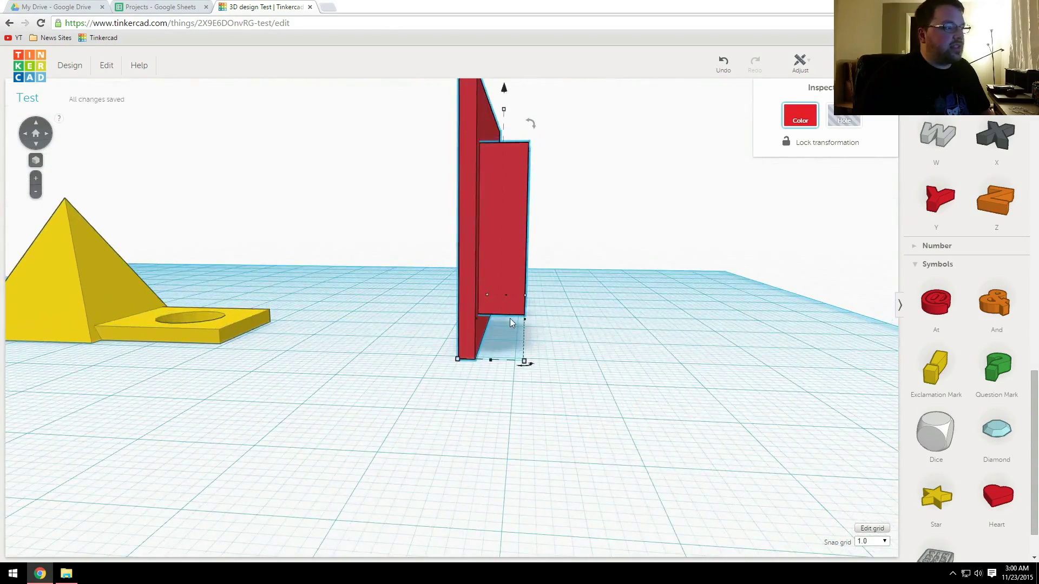
pyautogui.moveTo(510, 318); pyautogui.dragTo(452, 303, button='right')
pyautogui.moveTo(608, 285); pyautogui.dragTo(551, 330, button='right')
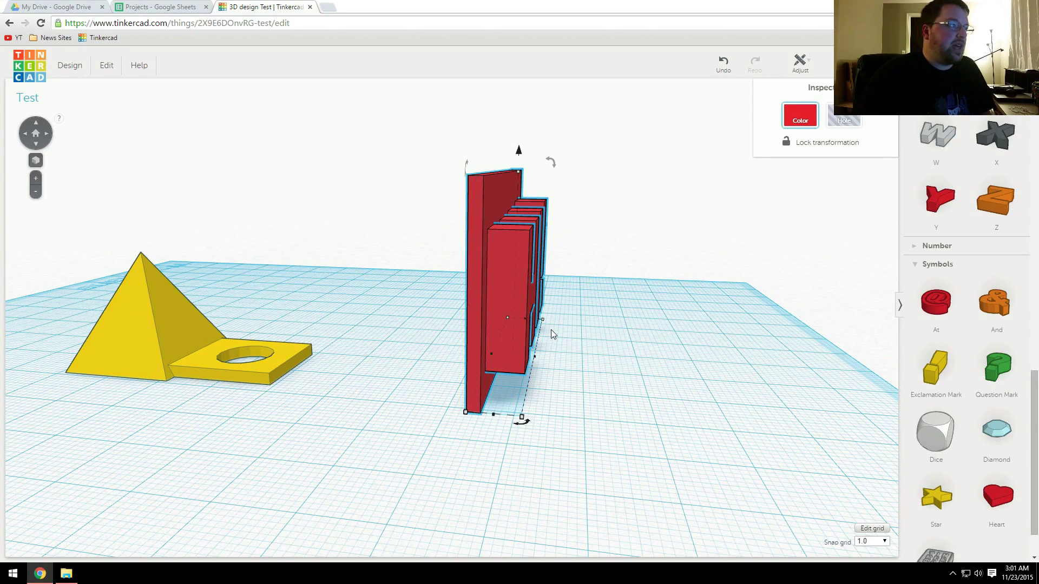
# - Rotate the plate 90° back to lie flat and lower it to 1 mm
pyautogui.moveTo(555, 165)
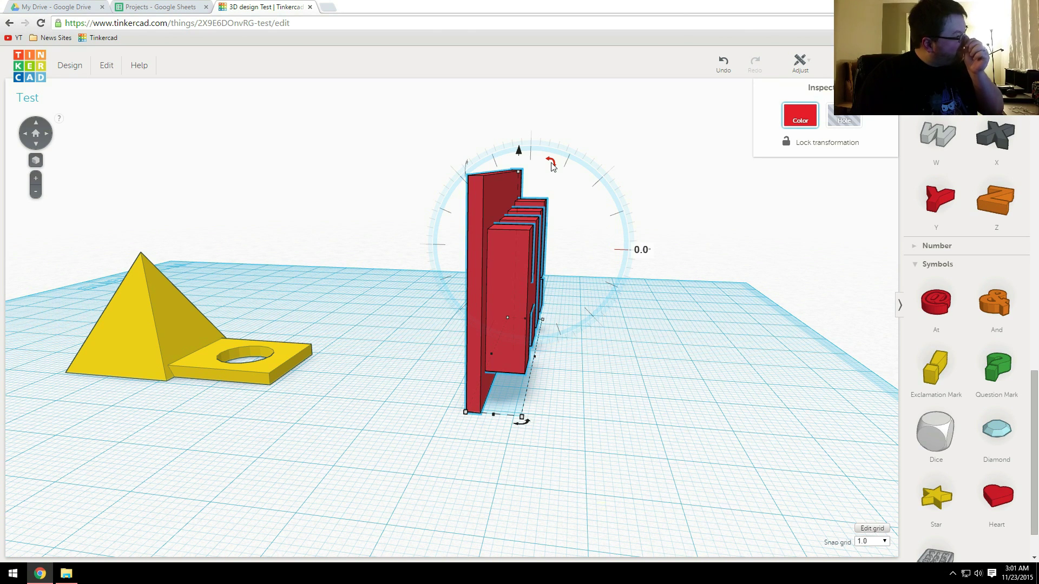
pyautogui.moveTo(545, 167); pyautogui.dragTo(627, 243)
pyautogui.moveTo(517, 228); pyautogui.dragTo(512, 297)
pyautogui.moveTo(617, 398); pyautogui.dragTo(565, 365, button='right')
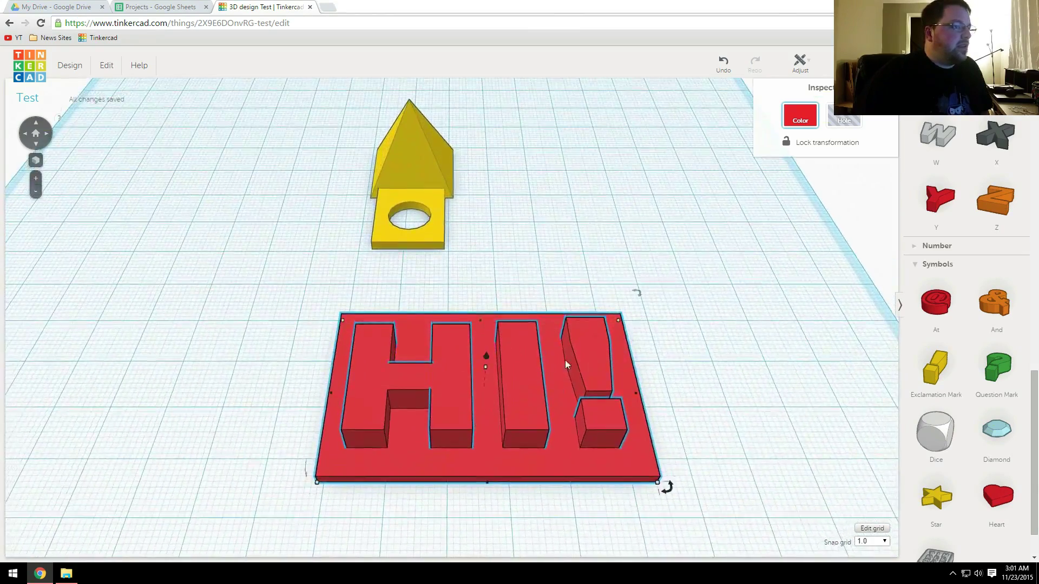
# - Add a Cylinder from the basic shapes at the plate corner, narrowed to about 4 × 4 mm
pyautogui.scroll(15, 968, 260)
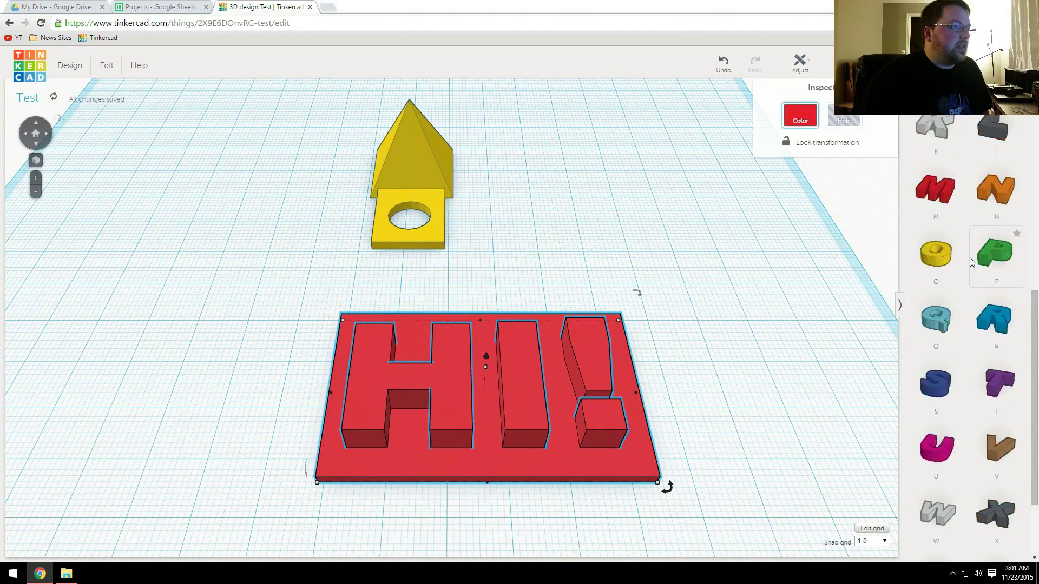
pyautogui.click(956, 217)
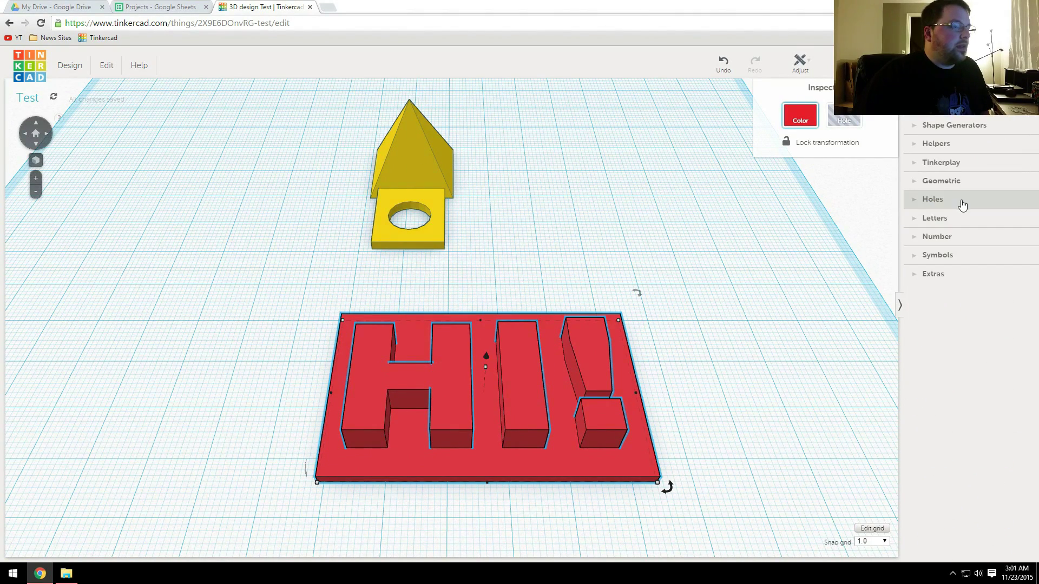
pyautogui.click(956, 180)
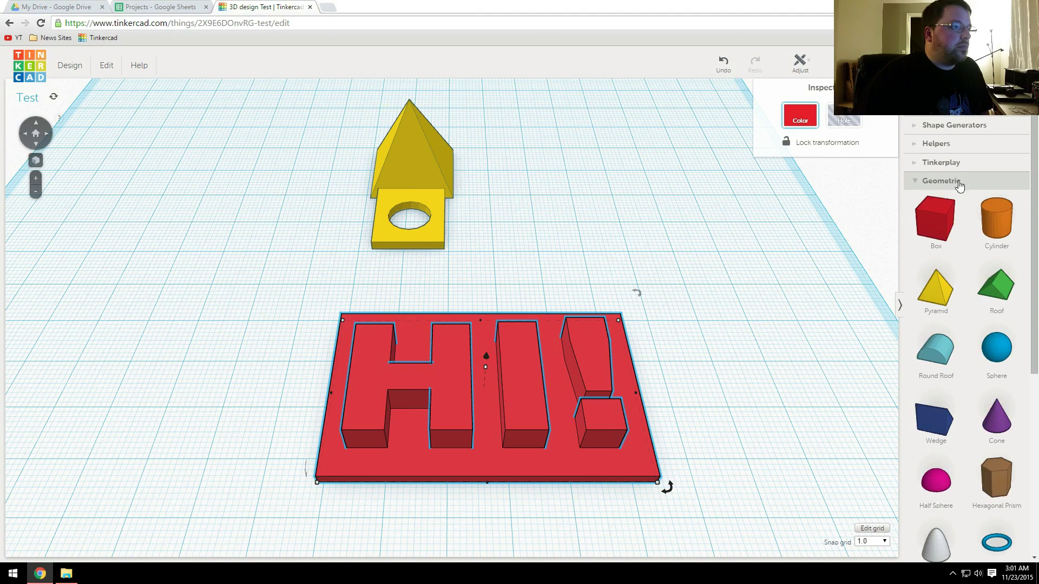
pyautogui.moveTo(999, 219); pyautogui.dragTo(617, 339)
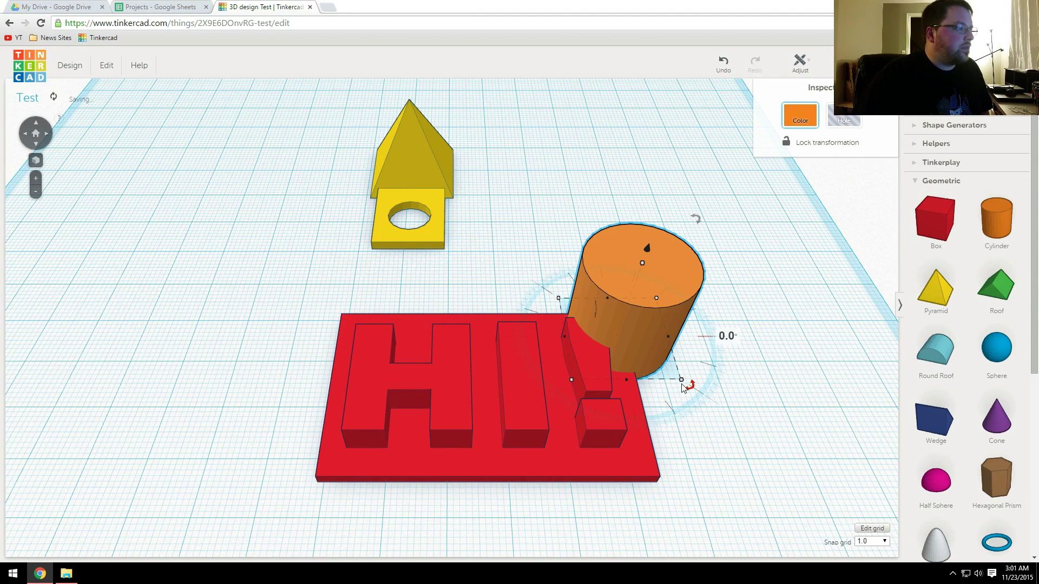
pyautogui.moveTo(685, 382); pyautogui.dragTo(616, 306)
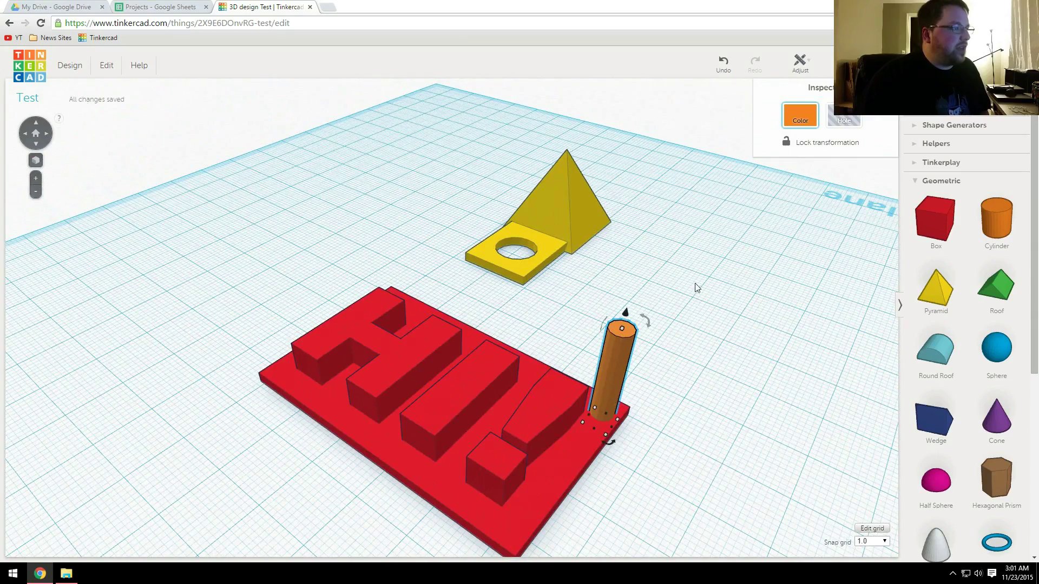
# - Make the cylinder a hole and copy it to the opposite corner of the plate
pyautogui.click(844, 116)
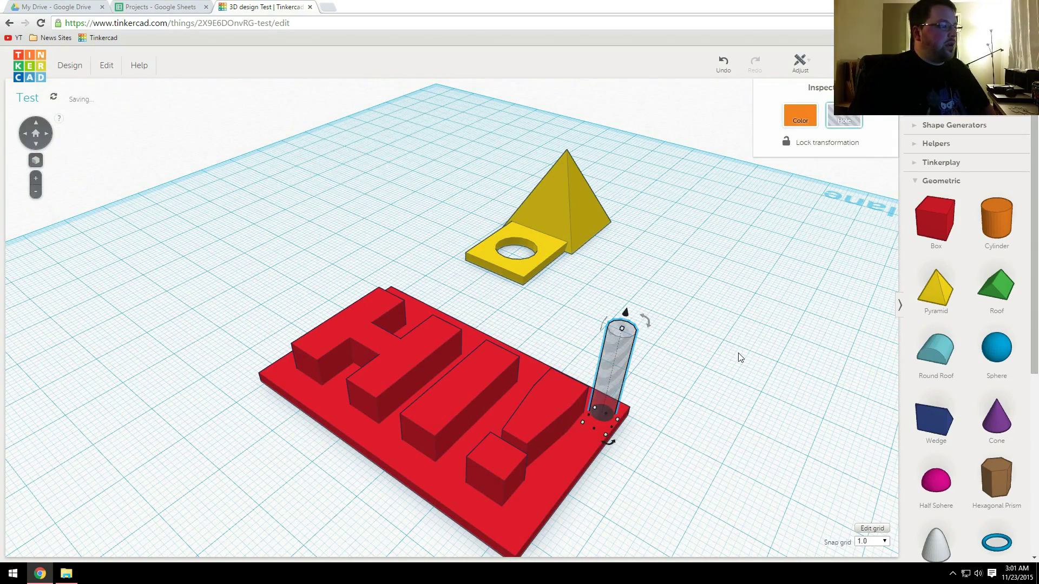
pyautogui.moveTo(735, 370); pyautogui.dragTo(686, 386, button='right')
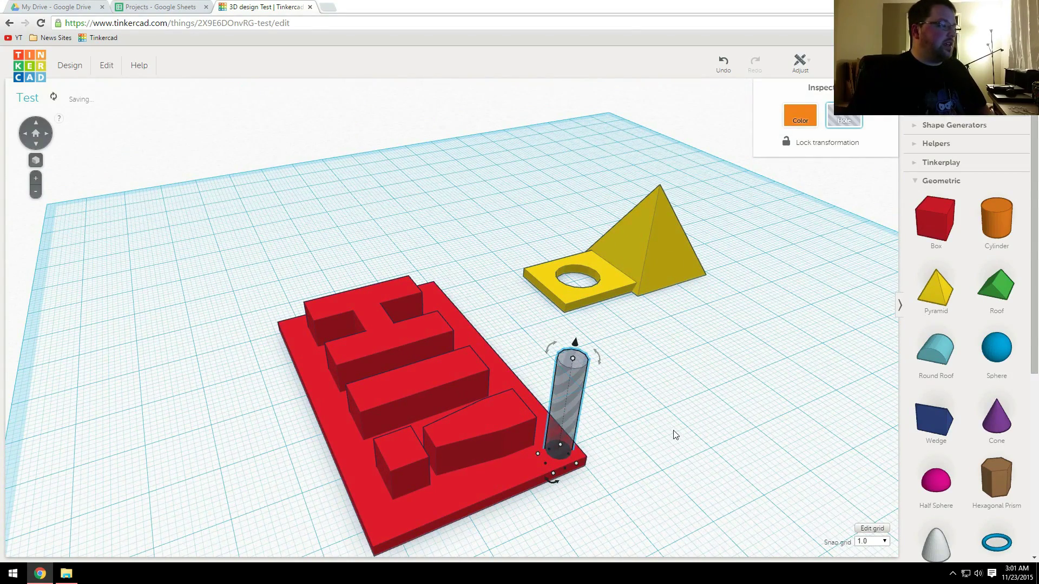
pyautogui.hotkey('ctrl', 'd')
pyautogui.hotkey('shift', 'Left')
pyautogui.hotkey('shift', 'Left')
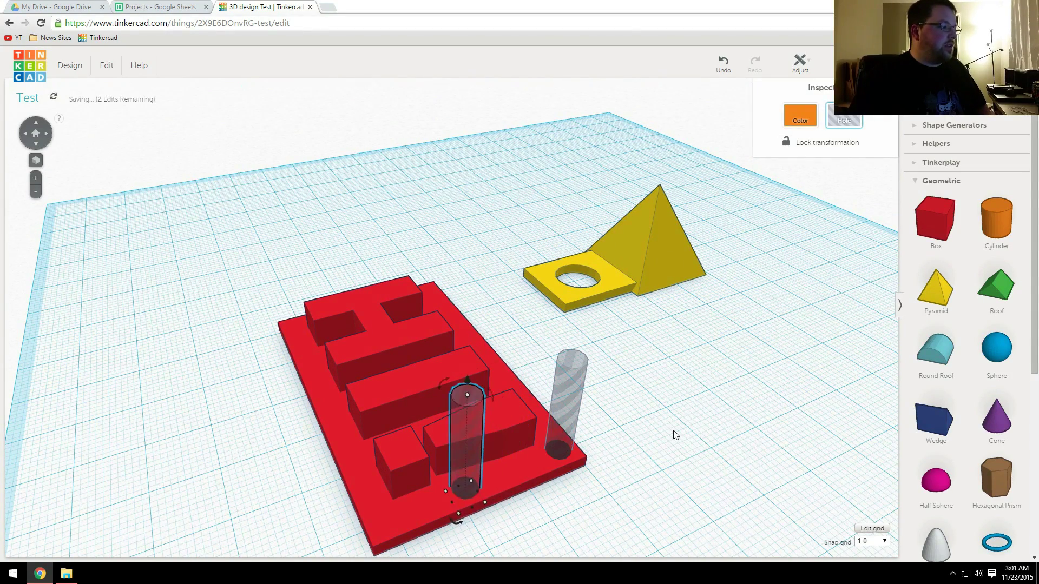
pyautogui.hotkey('shift', 'Left')
pyautogui.hotkey('shift', 'Left')
pyautogui.hotkey('shift', 'Left')
pyautogui.hotkey('shift', 'Left')
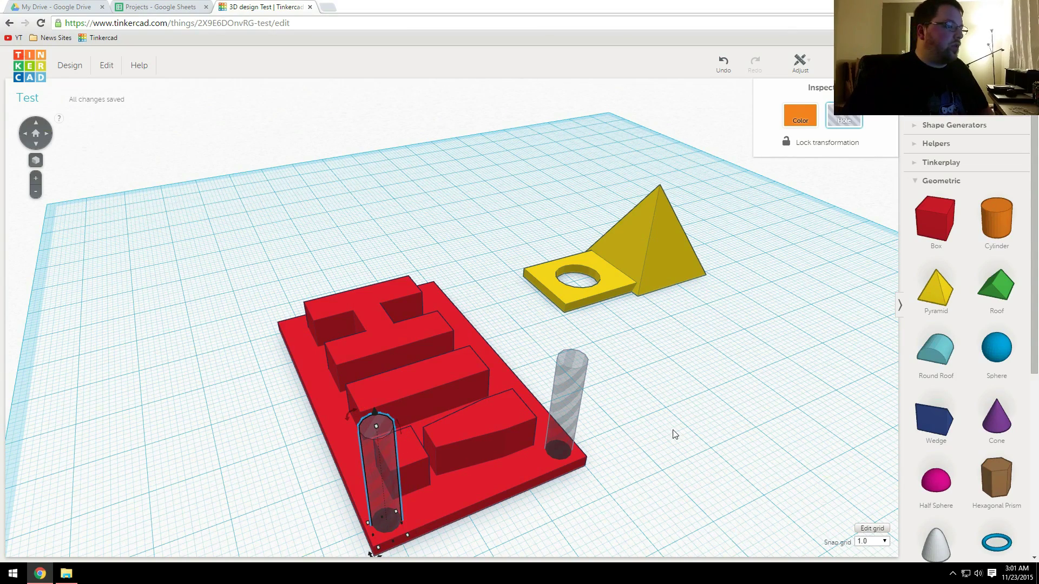
# - Duplicate both corner holes and move the copies to the H-side corners
pyautogui.moveTo(687, 443); pyautogui.dragTo(736, 339, button='middle')
pyautogui.moveTo(736, 339); pyautogui.dragTo(733, 390, button='right')
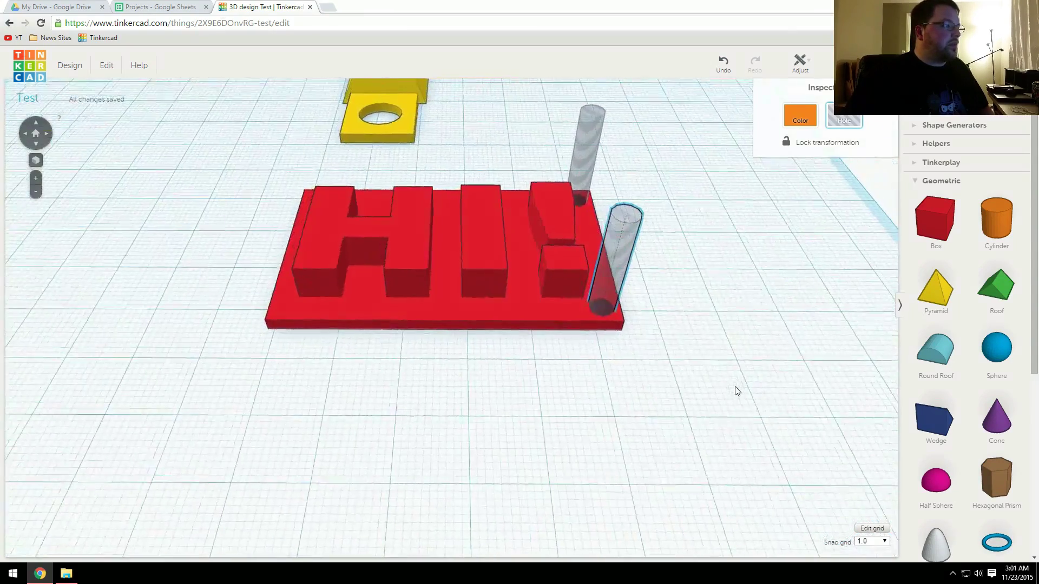
pyautogui.keyDown('shift'); pyautogui.click(584, 119); pyautogui.keyUp('shift')
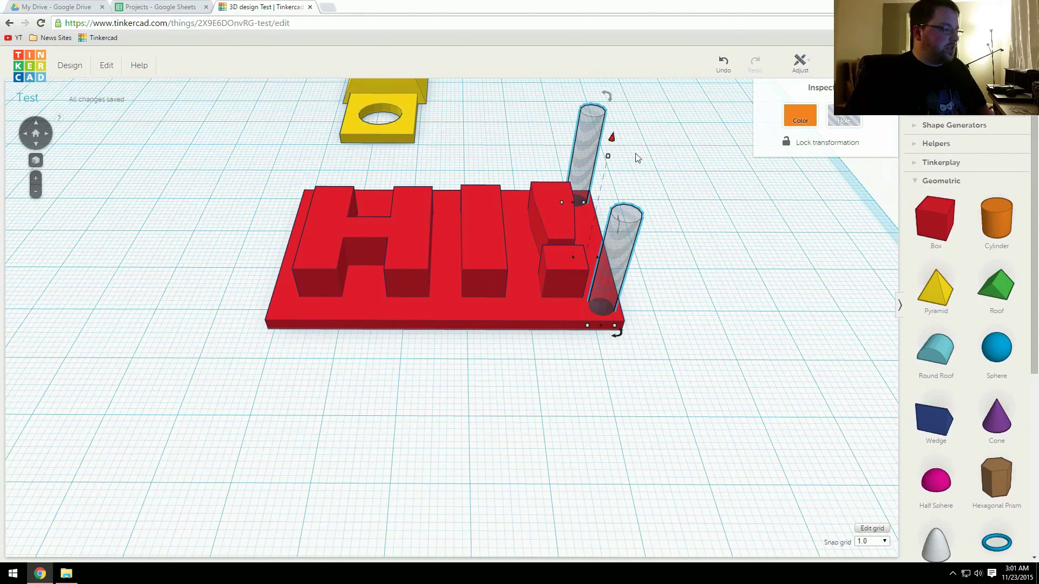
pyautogui.hotkey('ctrl', 'd')
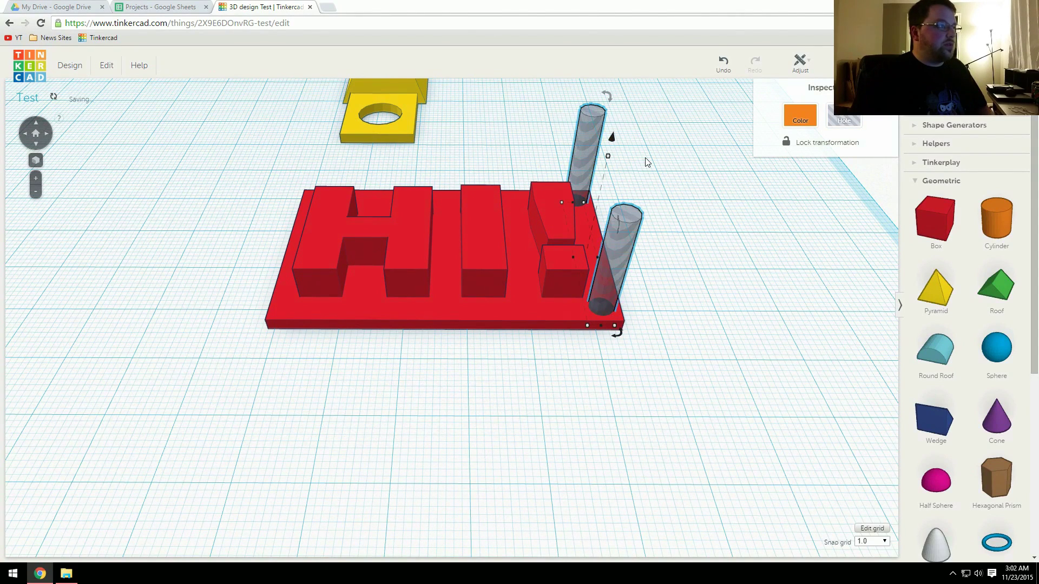
pyautogui.press('Left')
pyautogui.press('Left')
pyautogui.press('Left')
pyautogui.press('Left')
pyautogui.press('Left')
pyautogui.press('Left')
pyautogui.press('Left')
pyautogui.press('Left')
pyautogui.press('Left')
pyautogui.press('Left')
pyautogui.press('Left')
pyautogui.press('Left')
pyautogui.press('Left')
pyautogui.press('Left')
pyautogui.press('Left')
pyautogui.press('Left')
pyautogui.press('Left')
pyautogui.press('Left')
pyautogui.press('Left')
pyautogui.press('Left')
pyautogui.press('Left')
pyautogui.press('Left')
pyautogui.press('Left')
pyautogui.press('Left')
pyautogui.press('Left')
pyautogui.press('Left')
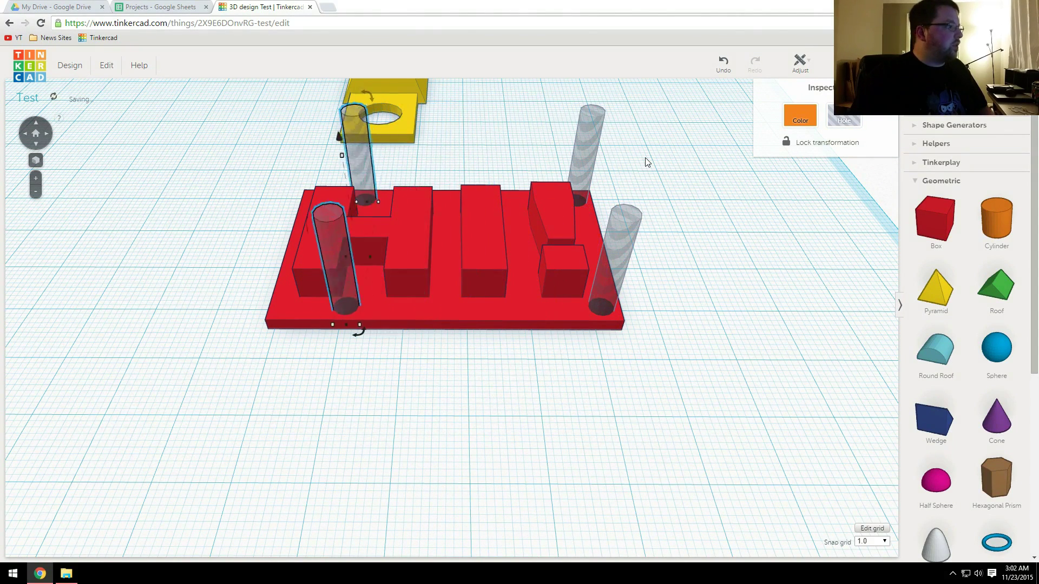
pyautogui.press('Left')
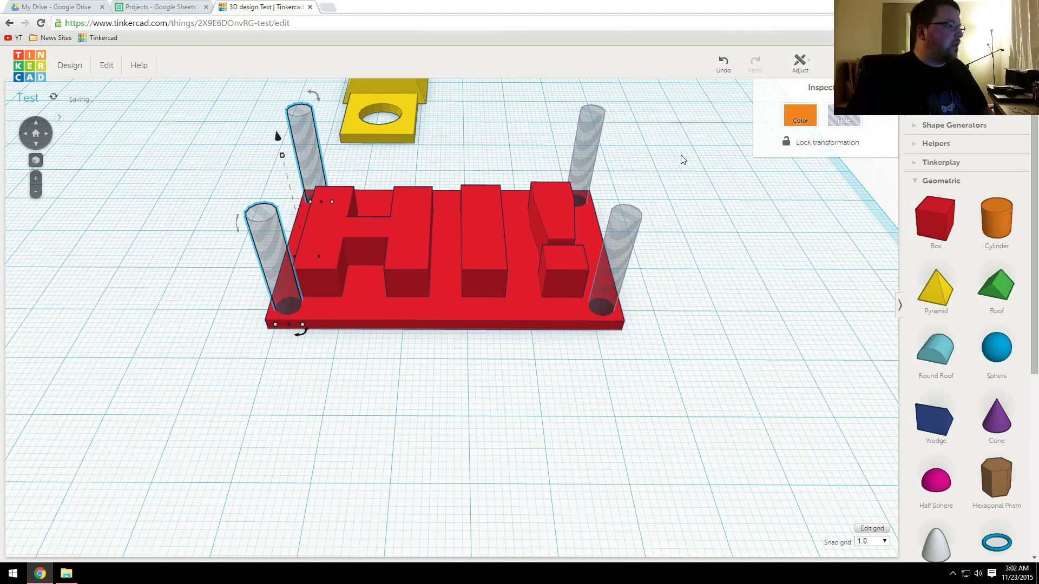
pyautogui.moveTo(537, 316); pyautogui.dragTo(571, 346, button='right')
# - Group the four holes with the HI! plate to cut the corner screw holes
pyautogui.keyDown('shift'); pyautogui.click(645, 250); pyautogui.keyUp('shift')
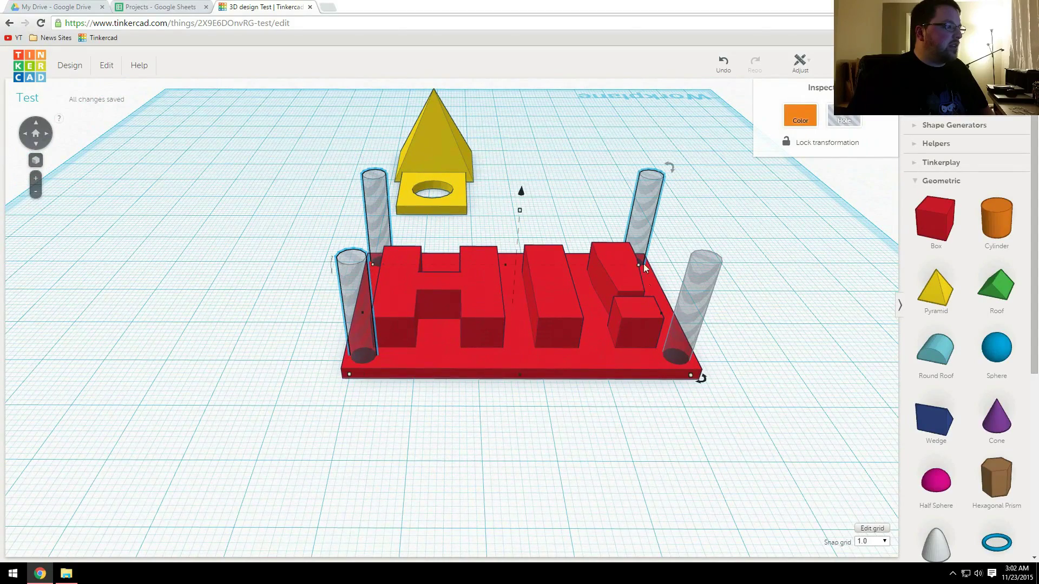
pyautogui.keyDown('shift'); pyautogui.click(692, 316); pyautogui.keyUp('shift')
pyautogui.keyDown('shift'); pyautogui.click(599, 357); pyautogui.keyUp('shift')
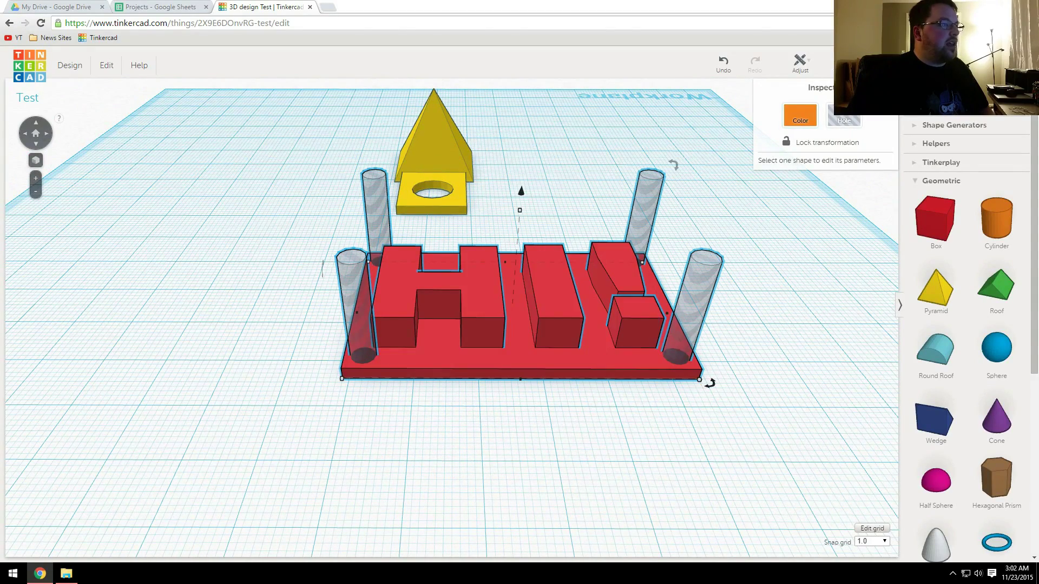
pyautogui.hotkey('ctrl', 'g')
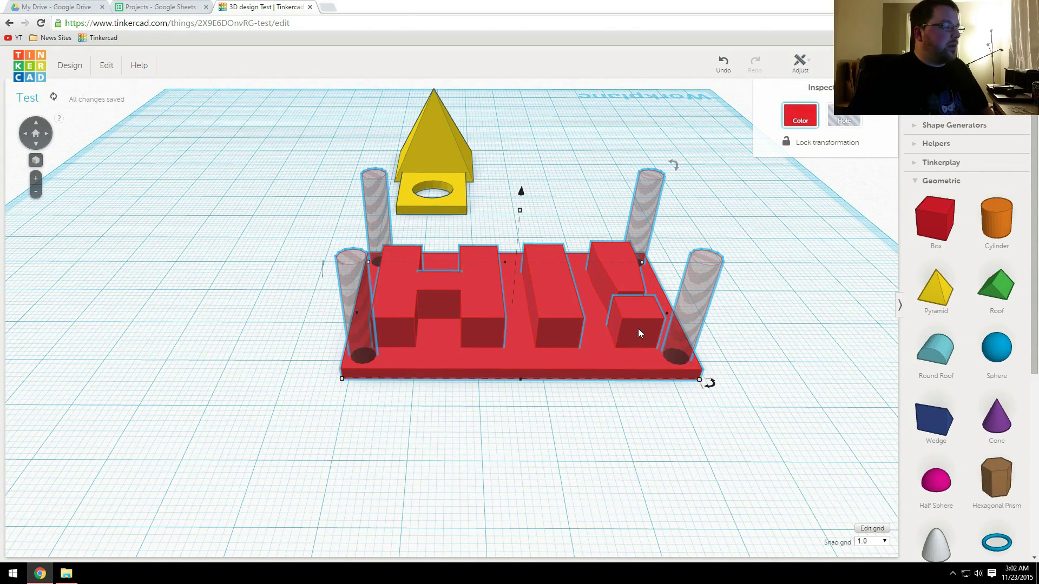
# - Lower the holed plate 1 mm to sit at -1.00 mm
pyautogui.click(758, 303)
pyautogui.moveTo(758, 303); pyautogui.dragTo(607, 320, button='right')
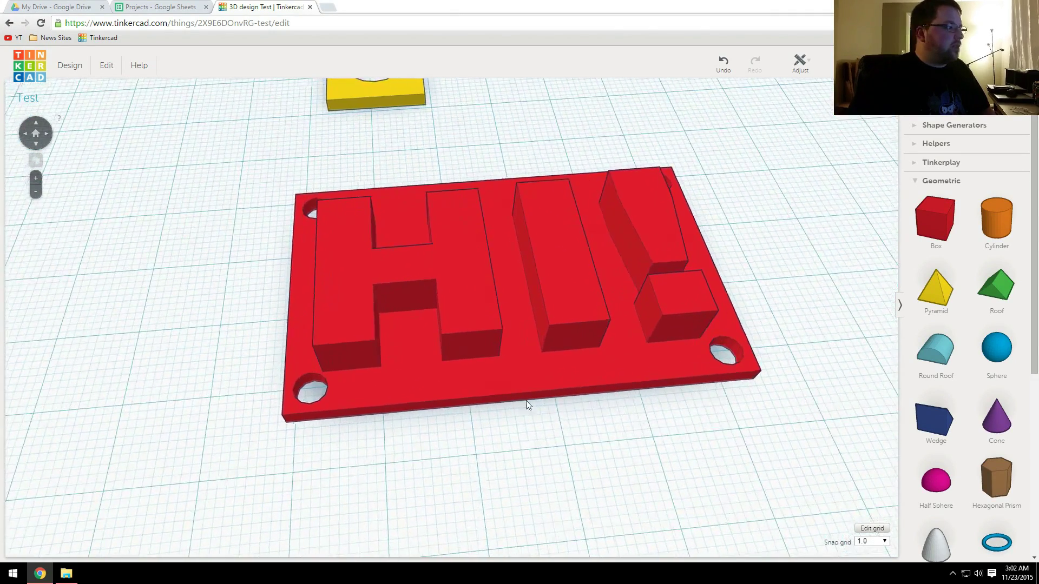
pyautogui.moveTo(527, 405); pyautogui.dragTo(528, 338, button='right')
pyautogui.click(533, 328)
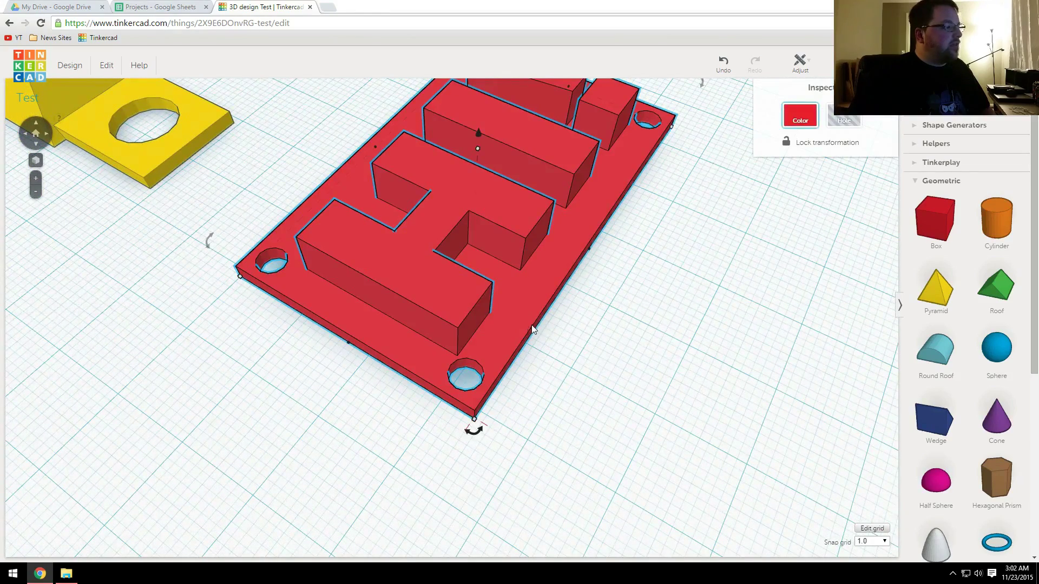
pyautogui.moveTo(531, 306)
pyautogui.mouseDown()
pyautogui.moveTo(553, 320)
pyautogui.moveTo(515, 294)
pyautogui.mouseUp()
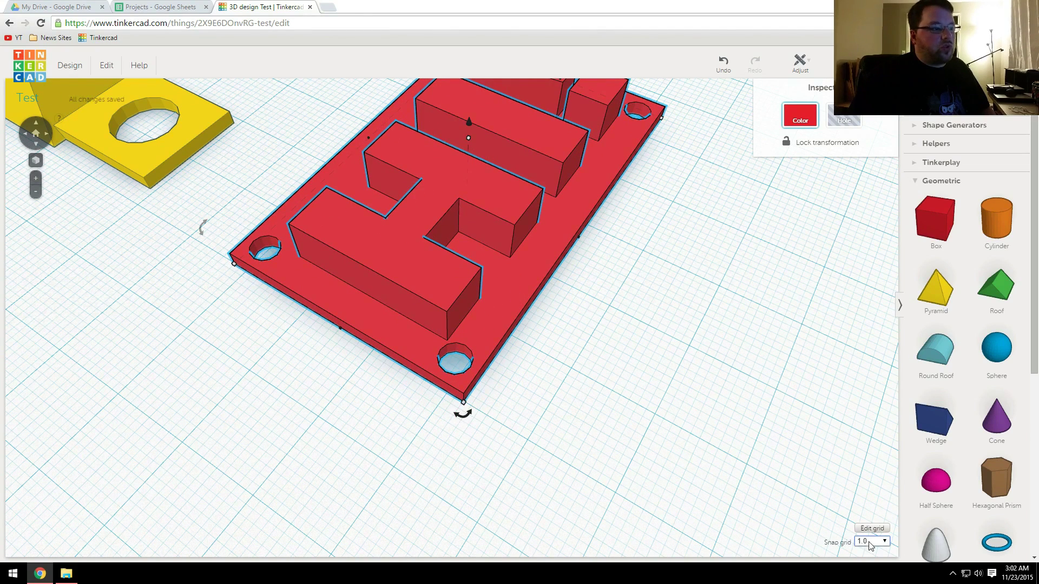
# - With snap grid at 5.0, drag the red plate down and right on the workplane
pyautogui.click(804, 510)
pyautogui.click(875, 543)
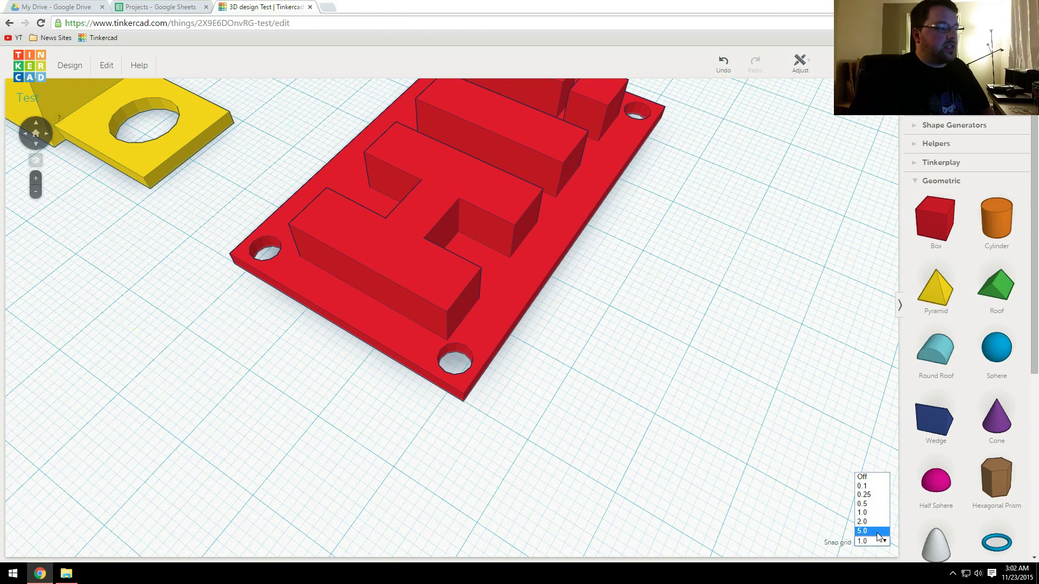
pyautogui.click(876, 532)
pyautogui.moveTo(536, 298)
pyautogui.mouseDown()
pyautogui.moveTo(586, 327)
pyautogui.moveTo(533, 290)
pyautogui.mouseUp()
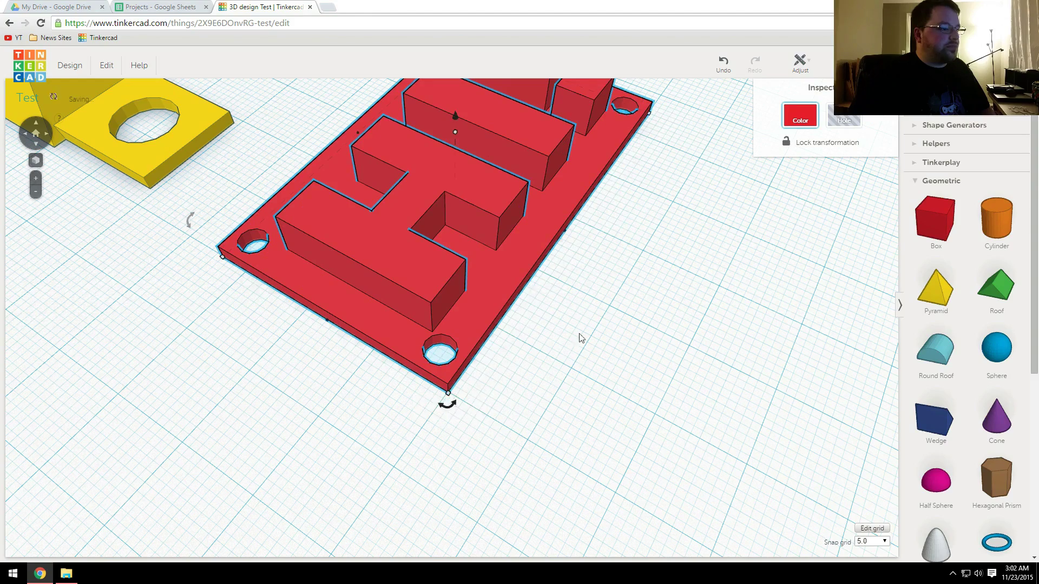
# - Switch the snap grid to 0.5 and nudge the plate right and back left
pyautogui.click(883, 541)
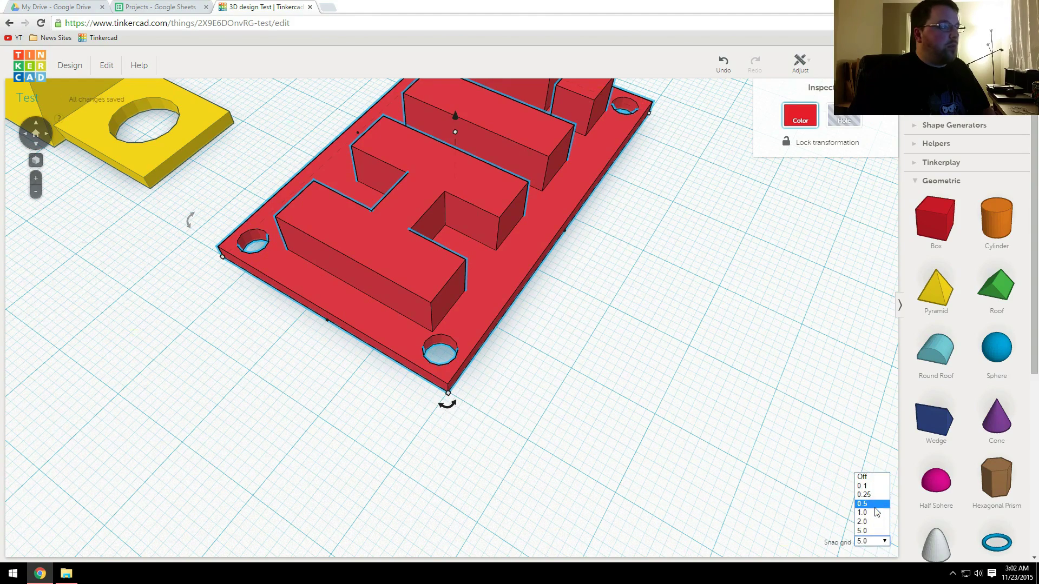
pyautogui.click(869, 513)
pyautogui.moveTo(609, 355); pyautogui.dragTo(670, 351, button='right')
pyautogui.scroll(6, 667, 346)
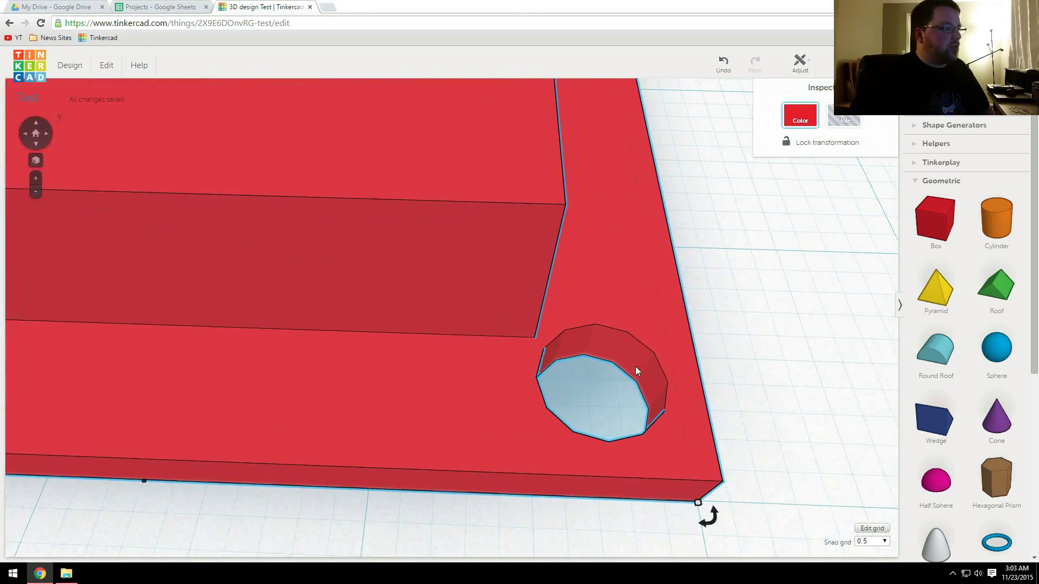
pyautogui.press('Right')
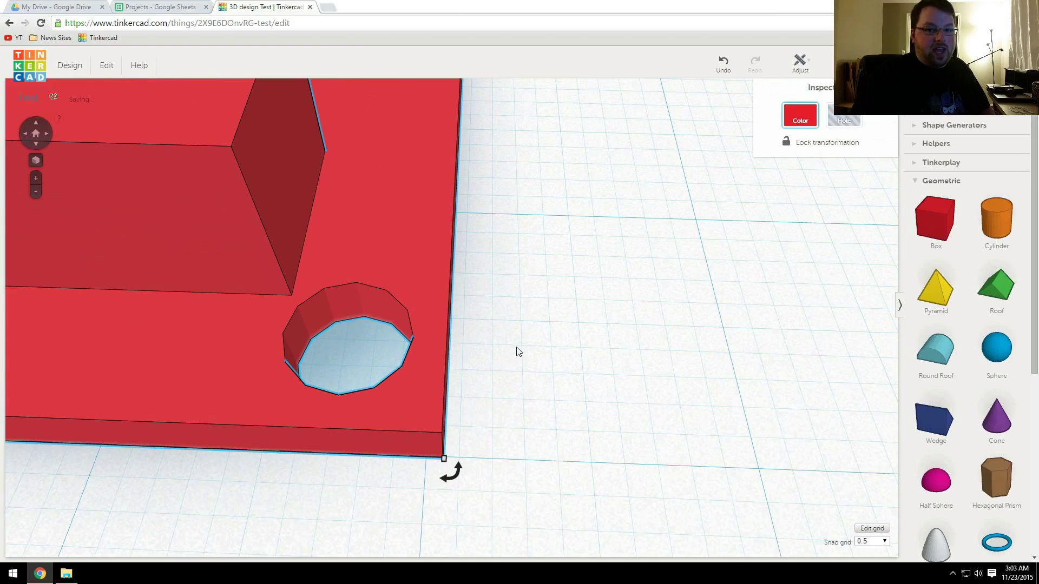
pyautogui.press('Left')
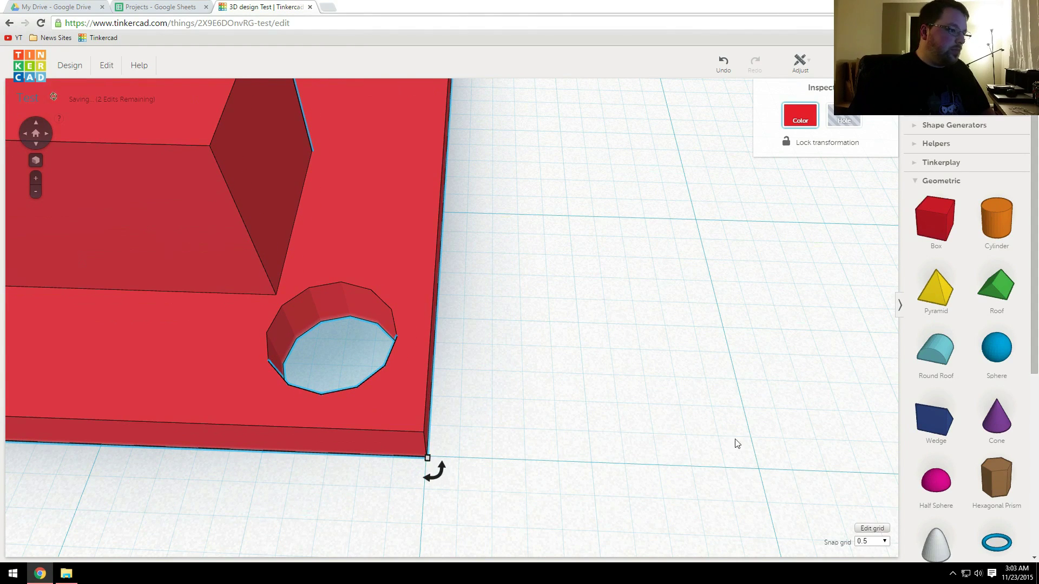
# - Set the snap grid back to 1.0
pyautogui.click(877, 542)
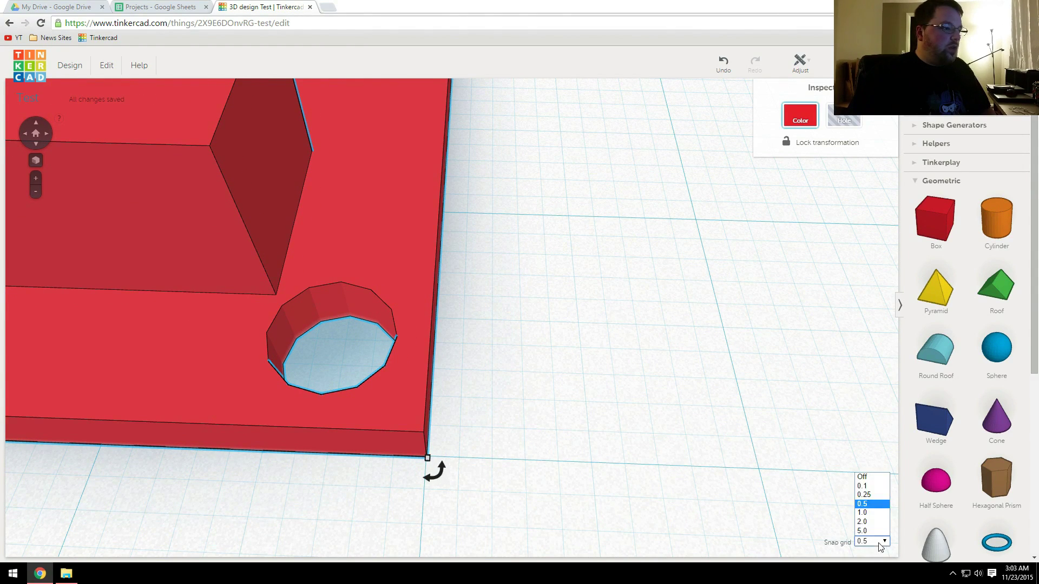
pyautogui.click(870, 512)
pyautogui.click(669, 383)
pyautogui.scroll(-8, 669, 383)
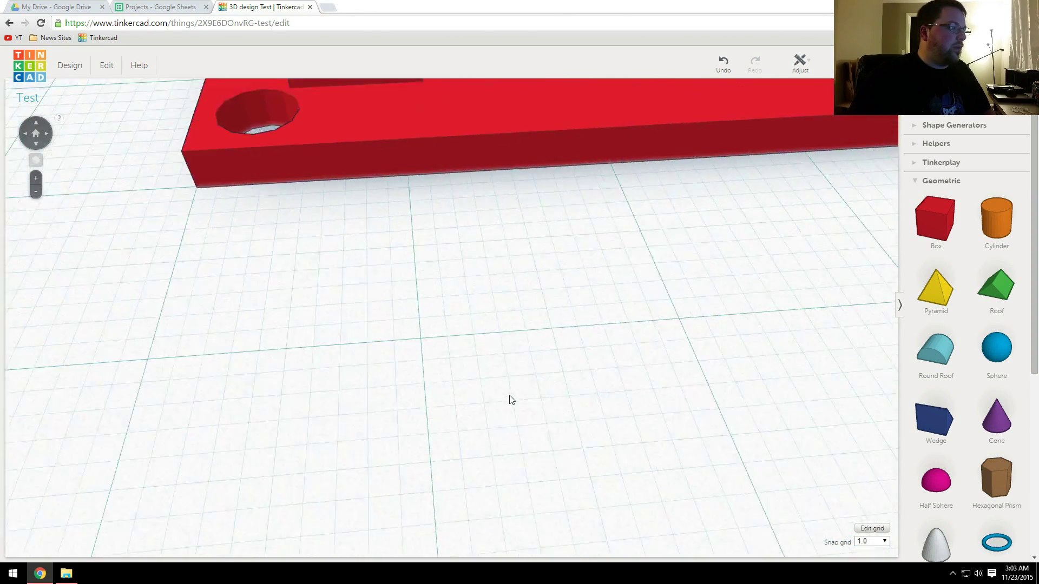
pyautogui.moveTo(524, 431); pyautogui.dragTo(571, 363, button='right')
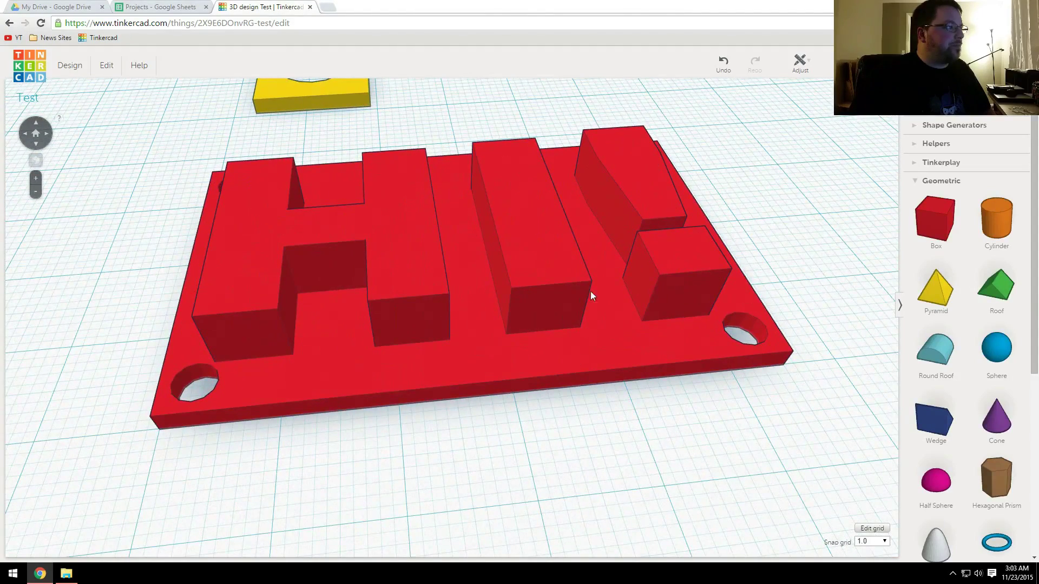
pyautogui.scroll(-5, 531, 288)
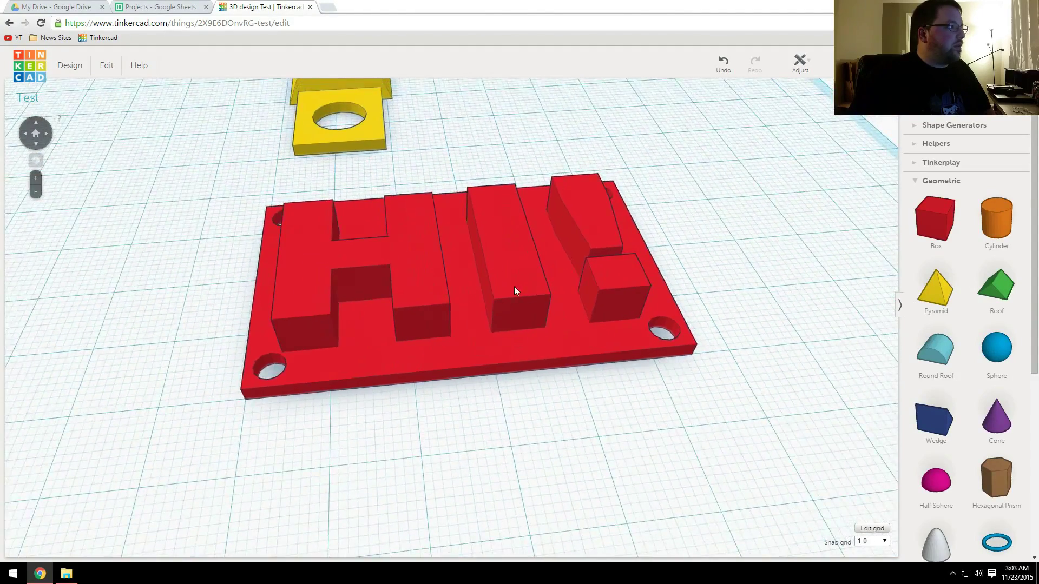
pyautogui.moveTo(515, 287); pyautogui.dragTo(533, 341, button='right')
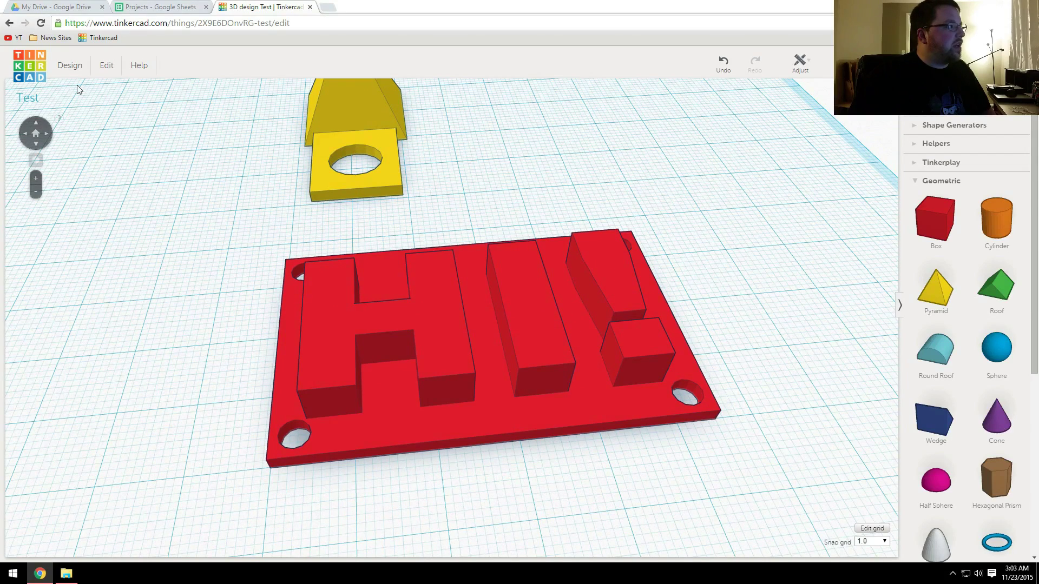
pyautogui.click(63, 66)
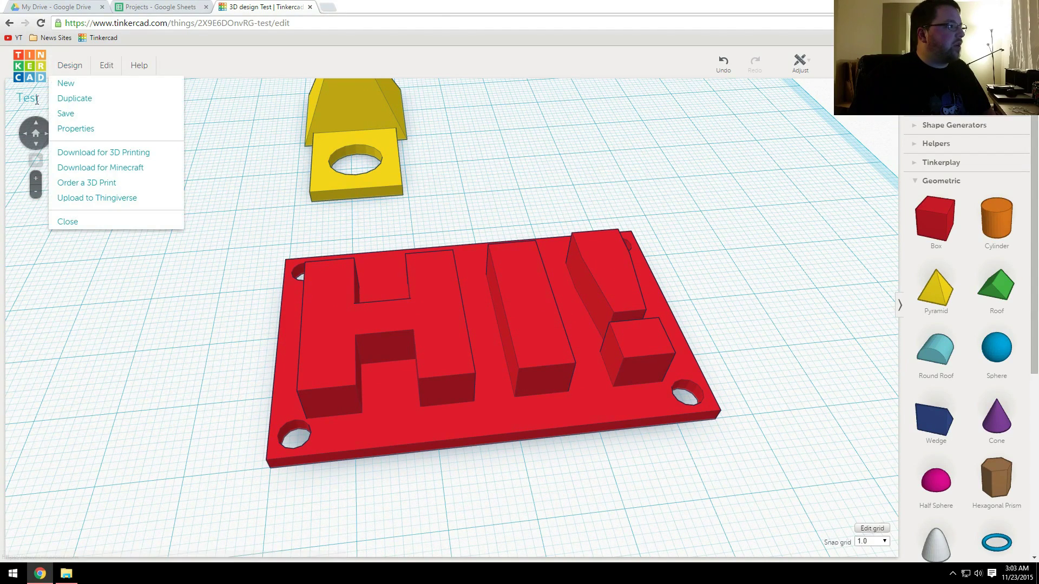
pyautogui.click(66, 66)
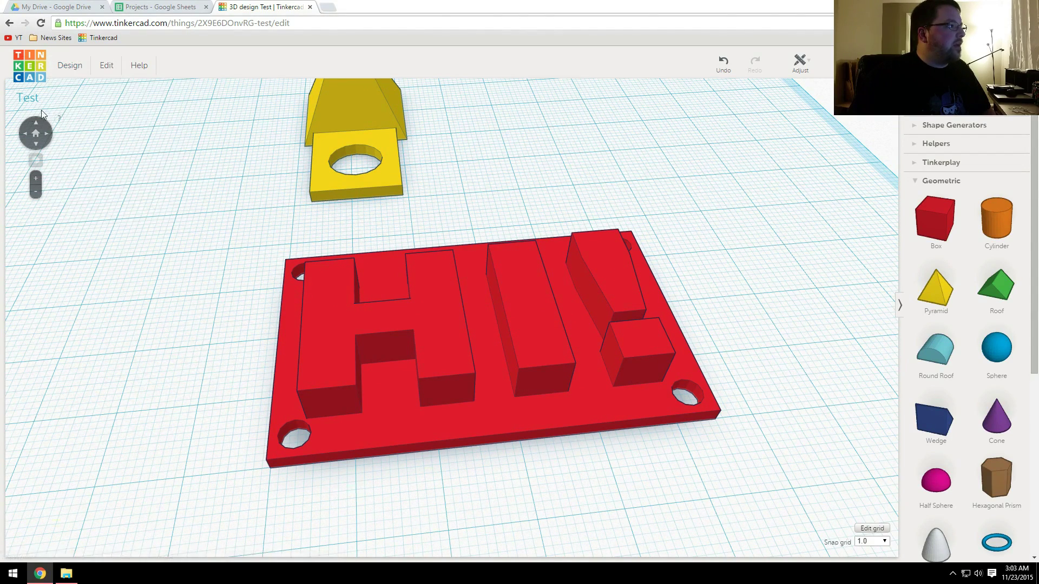
pyautogui.click(69, 65)
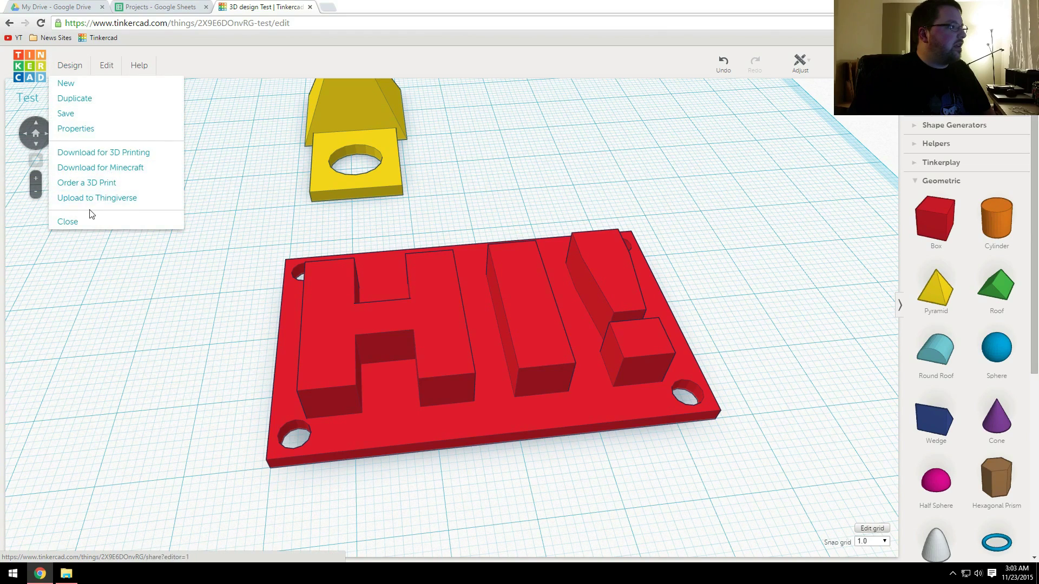
pyautogui.click(82, 129)
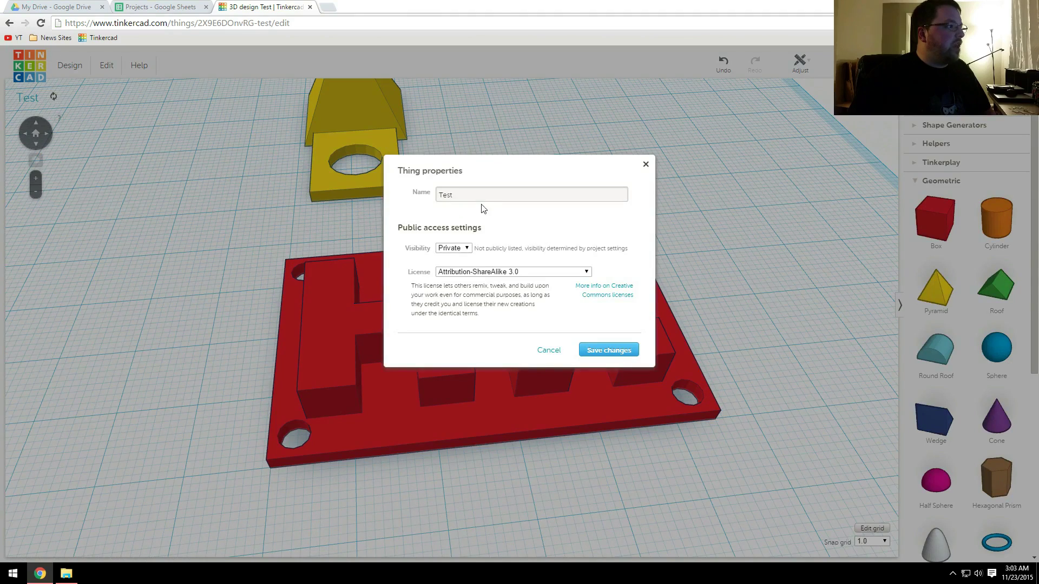
pyautogui.click(646, 165)
pyautogui.moveTo(652, 167); pyautogui.dragTo(250, 225, button='right')
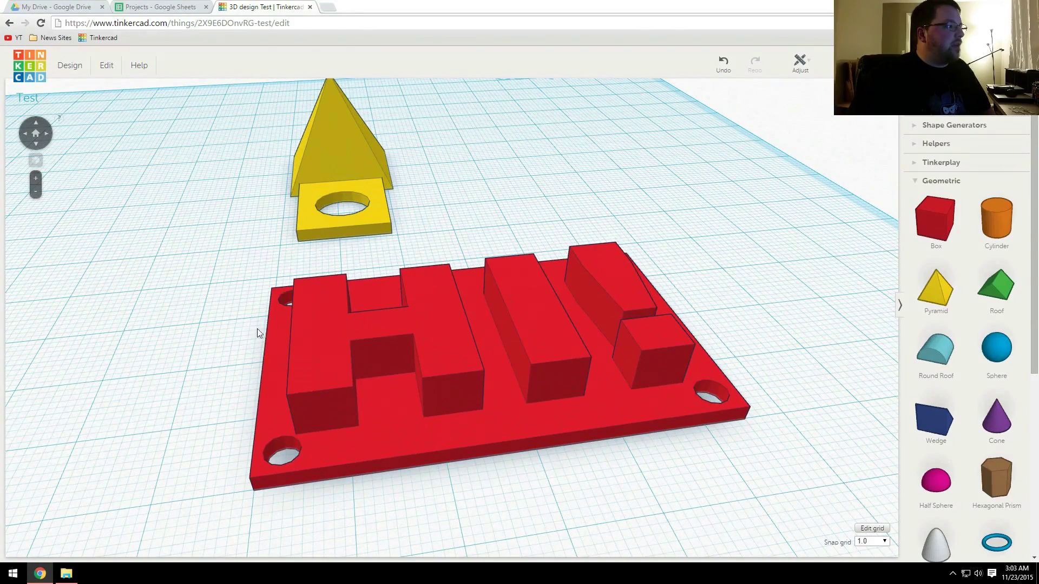
# - Export only the selected red HI! plate as test.stl via Download for 3D Printing
pyautogui.click(349, 311)
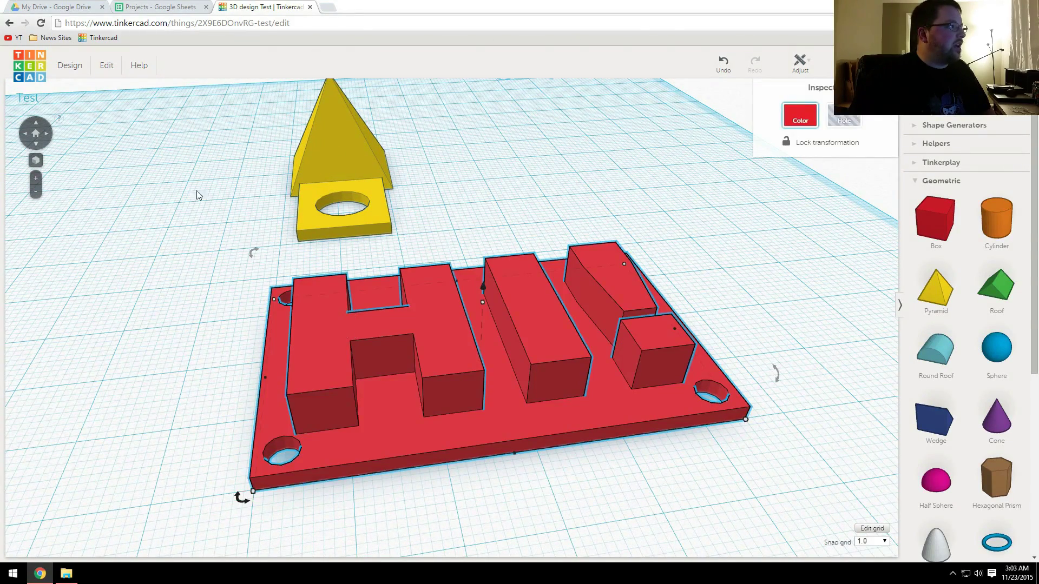
pyautogui.click(67, 65)
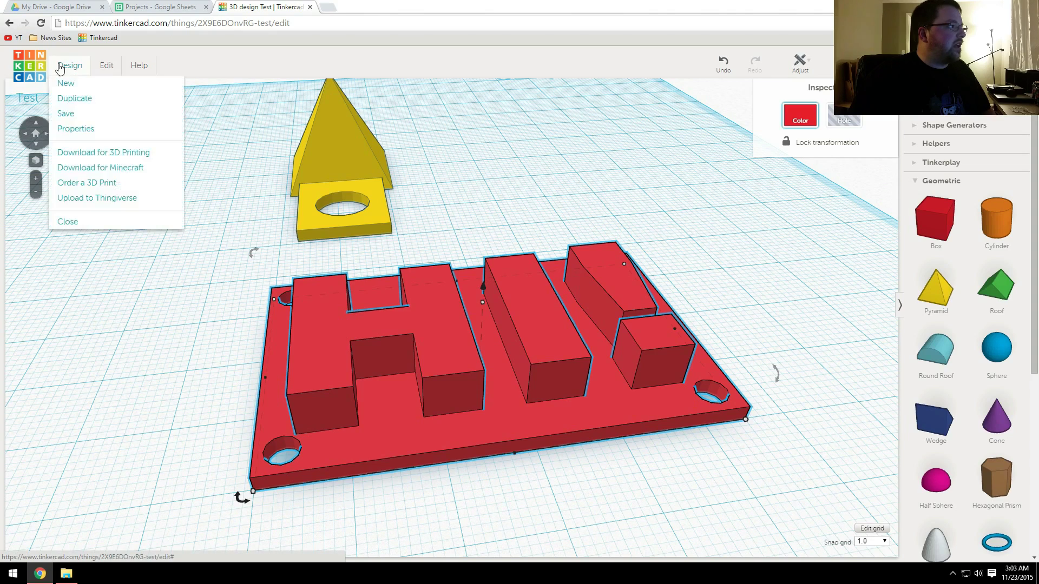
pyautogui.click(110, 153)
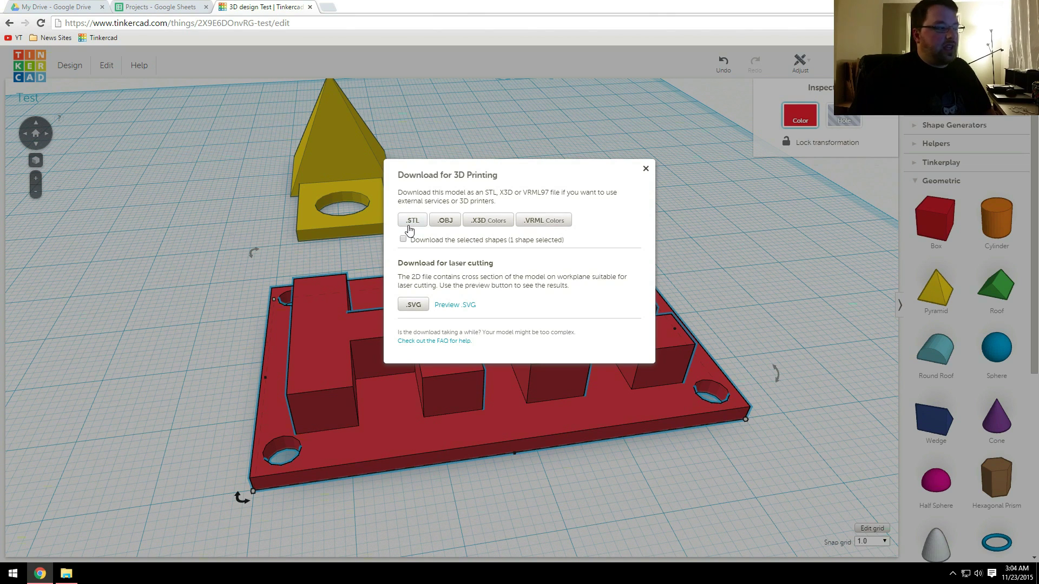
pyautogui.click(645, 169)
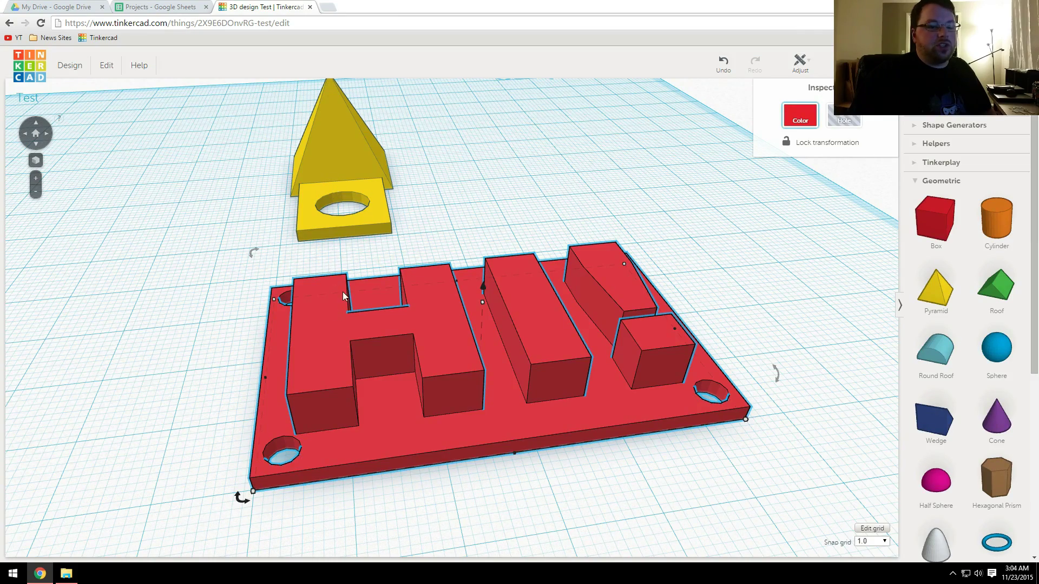
pyautogui.scroll(-5, 412, 293)
pyautogui.scroll(4, 424, 278)
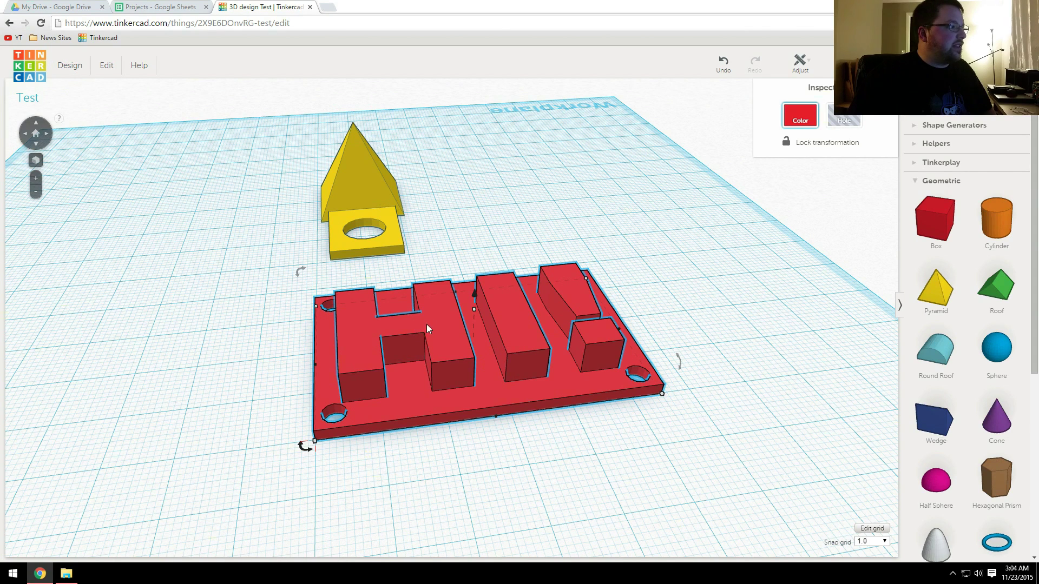
pyautogui.click(71, 67)
pyautogui.click(109, 152)
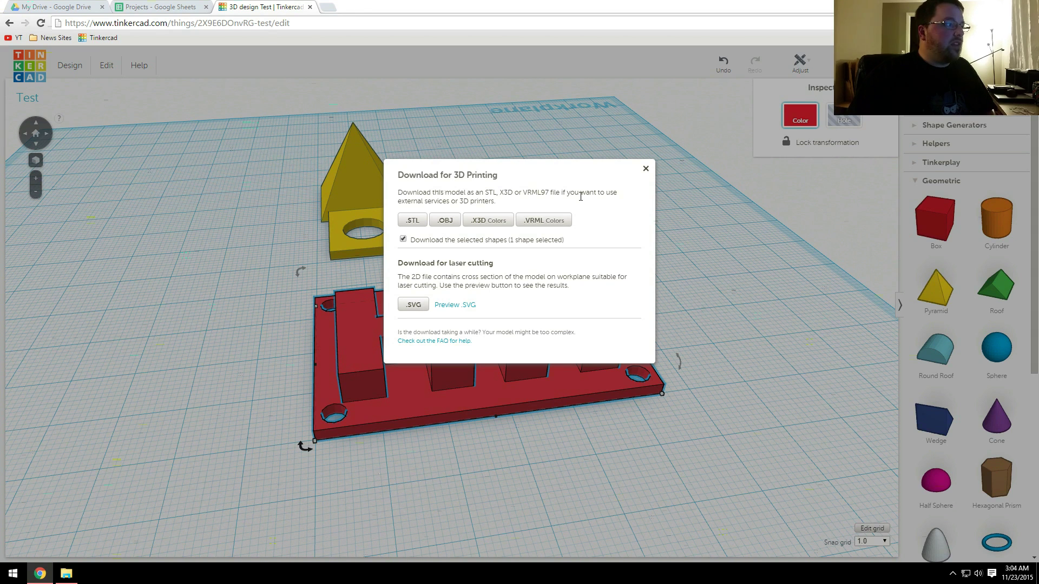
pyautogui.click(413, 222)
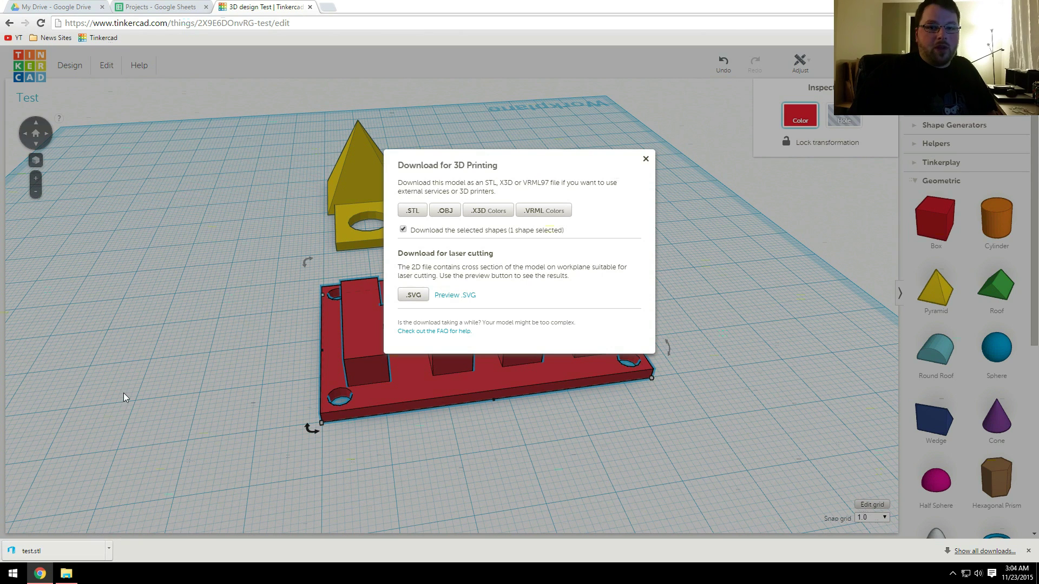
# - Dismiss the download dialog and orbit around the finished HI! plate to inspect its corner holes
pyautogui.click(646, 160)
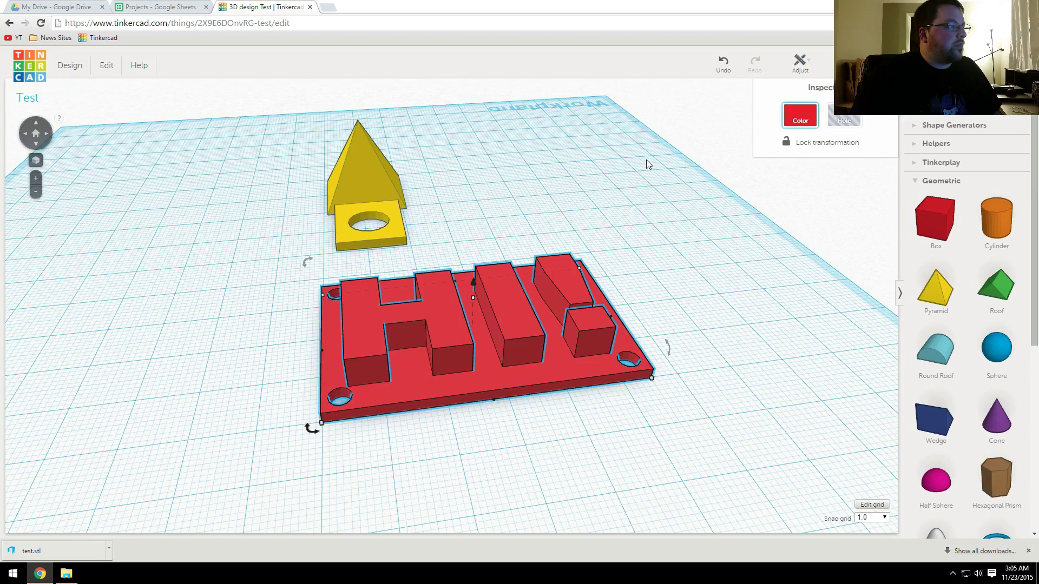
pyautogui.moveTo(628, 308); pyautogui.dragTo(623, 397, button='right')
pyautogui.click(603, 359)
pyautogui.click(624, 397)
pyautogui.moveTo(437, 345)
pyautogui.mouseDown(button='right')
pyautogui.moveTo(542, 288)
pyautogui.moveTo(483, 308)
pyautogui.moveTo(427, 360)
pyautogui.moveTo(453, 322)
pyautogui.moveTo(523, 307)
pyautogui.moveTo(433, 333)
pyautogui.mouseUp(button='right')
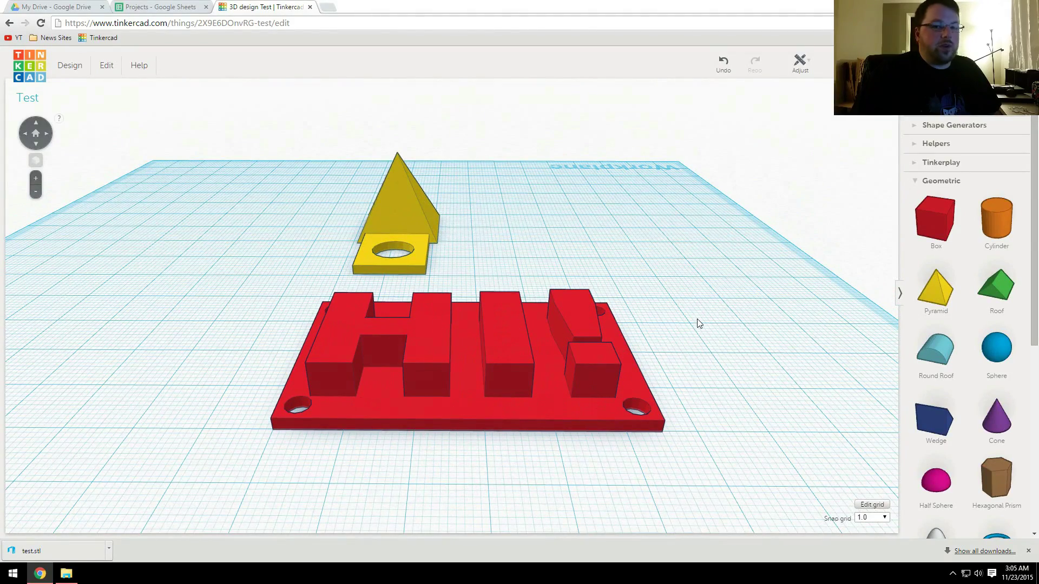
pyautogui.moveTo(647, 351); pyautogui.dragTo(595, 346, button='right')
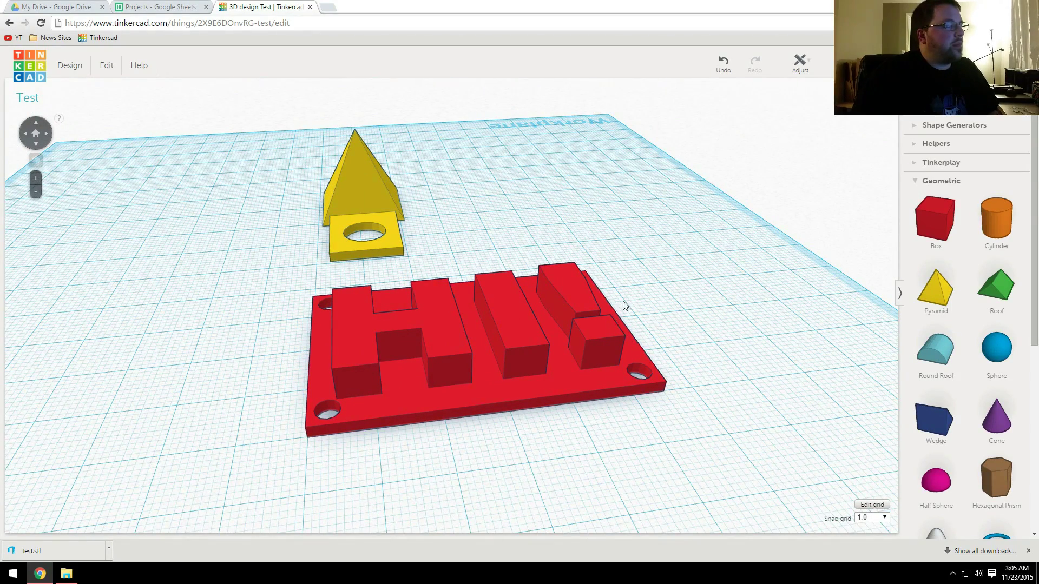
pyautogui.moveTo(626, 301); pyautogui.dragTo(655, 307, button='right')
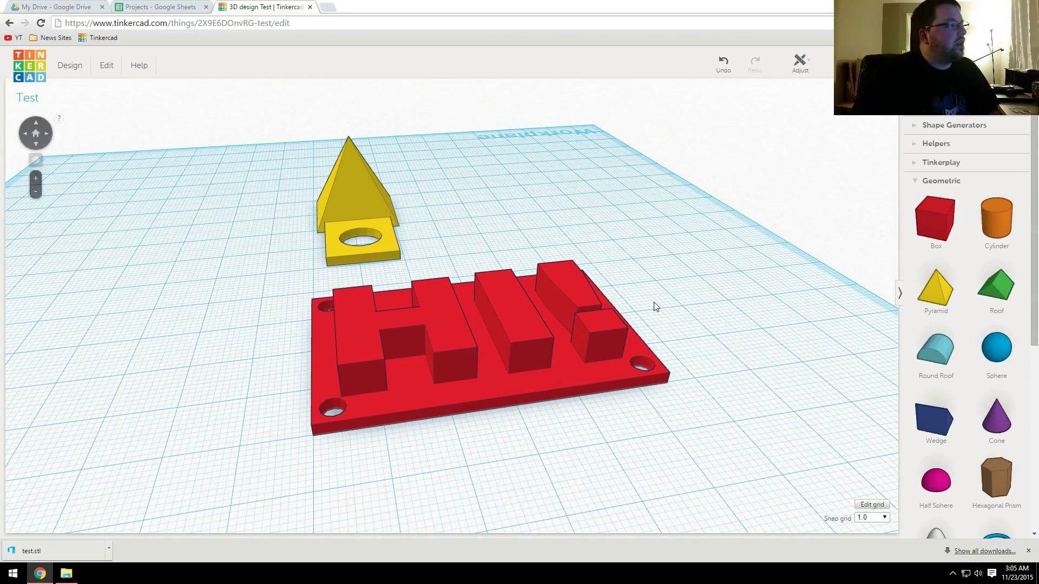
pyautogui.moveTo(501, 352); pyautogui.dragTo(543, 333, button='middle')
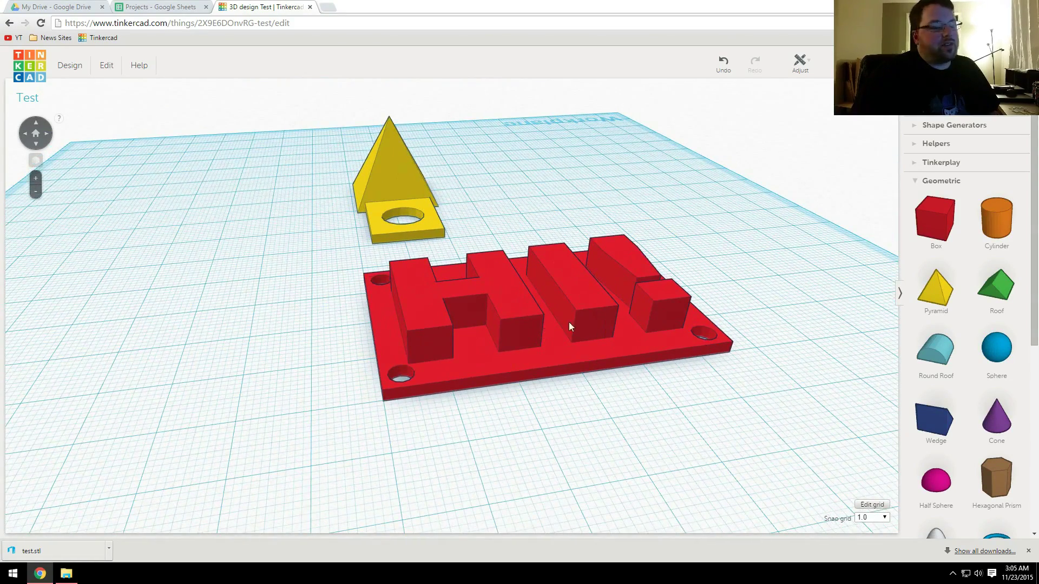